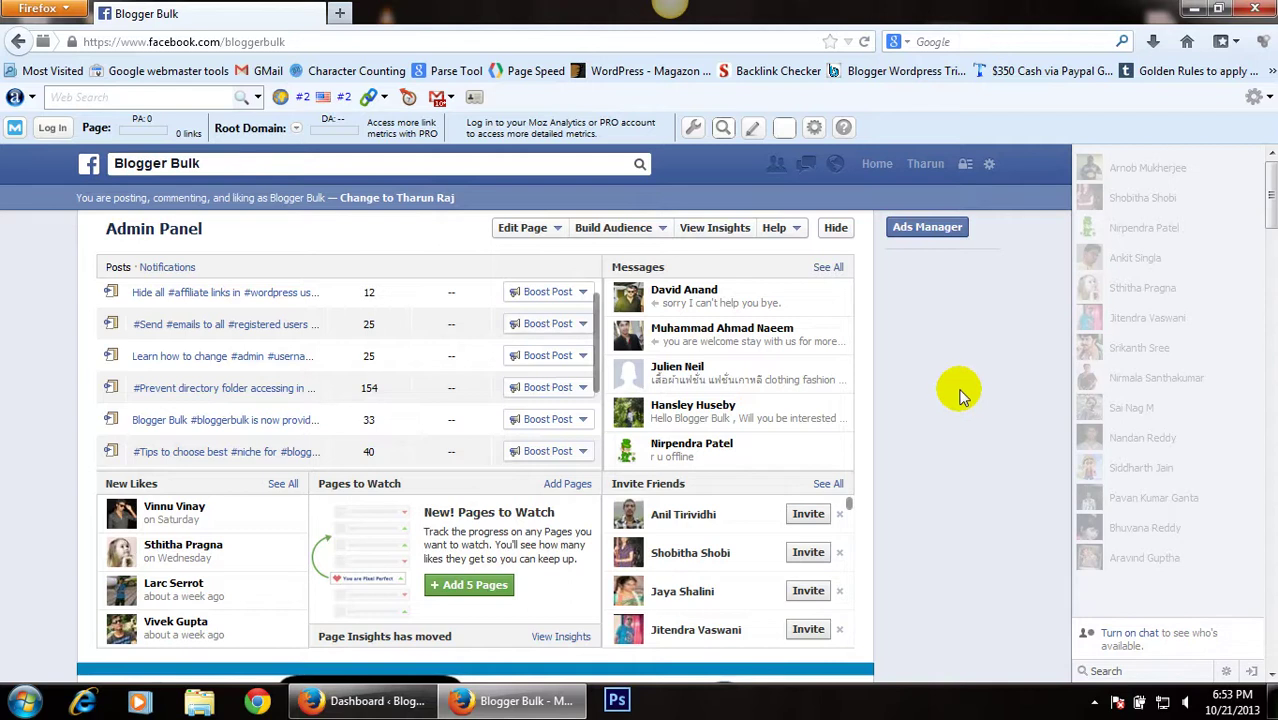
Reload the Blogger Bulk page from the address bar.
scroll(958, 395, down, 2)
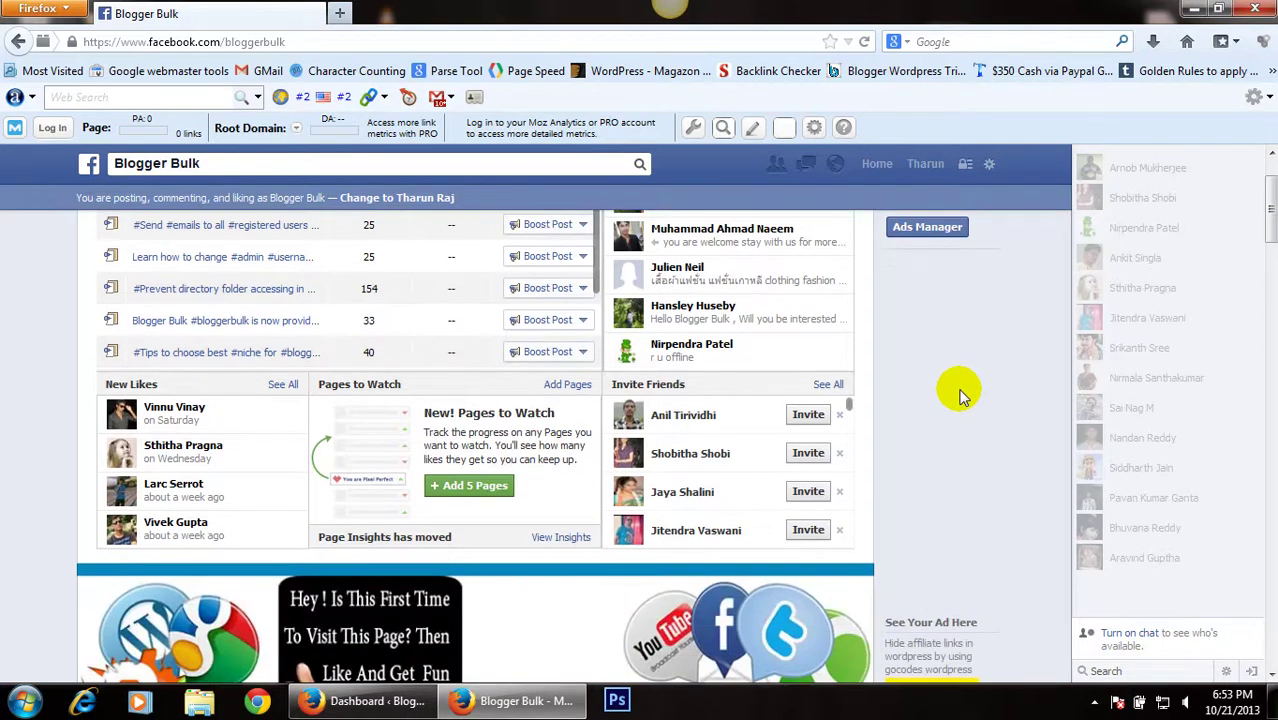
scroll(958, 395, down, 3)
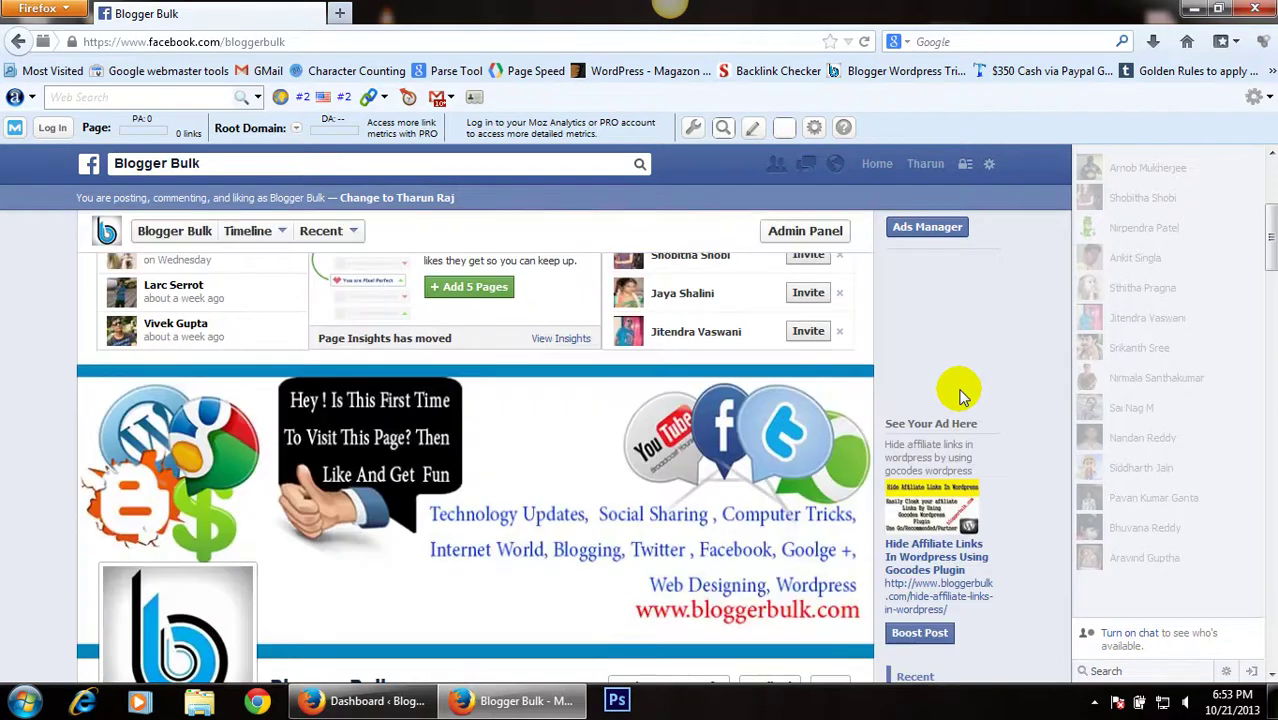
scroll(1022, 362, up, 3)
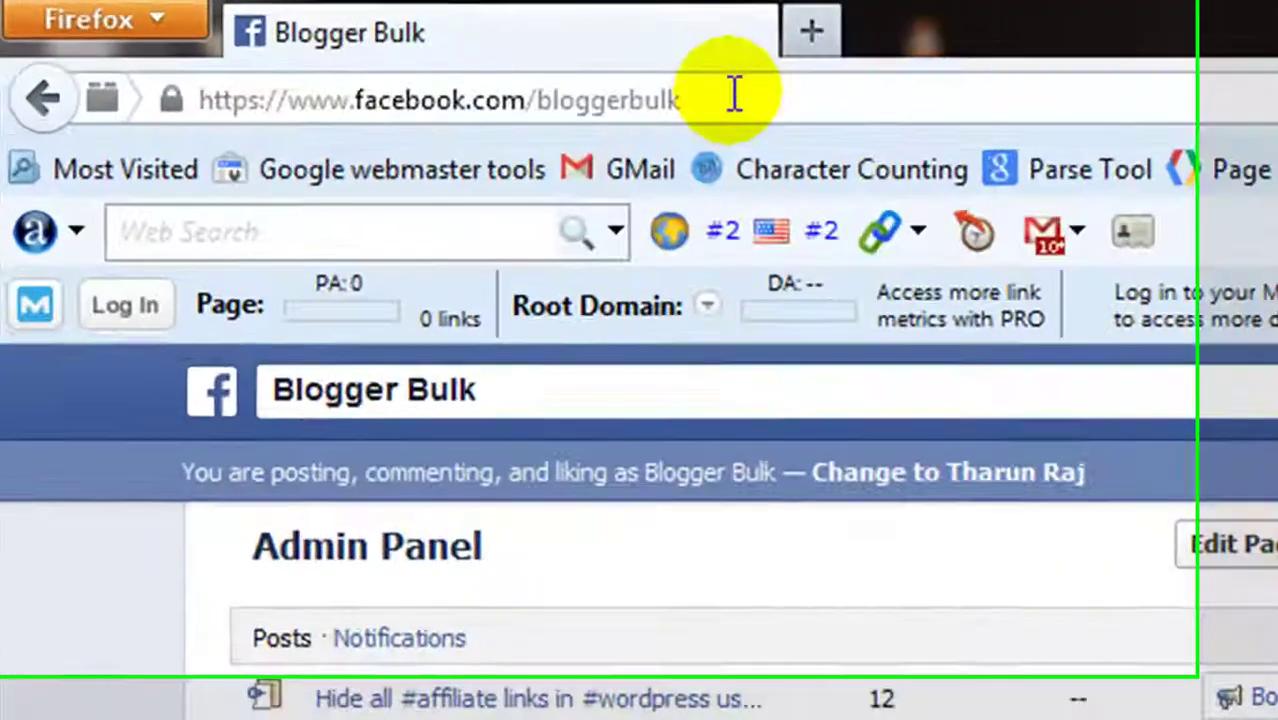
click(309, 40)
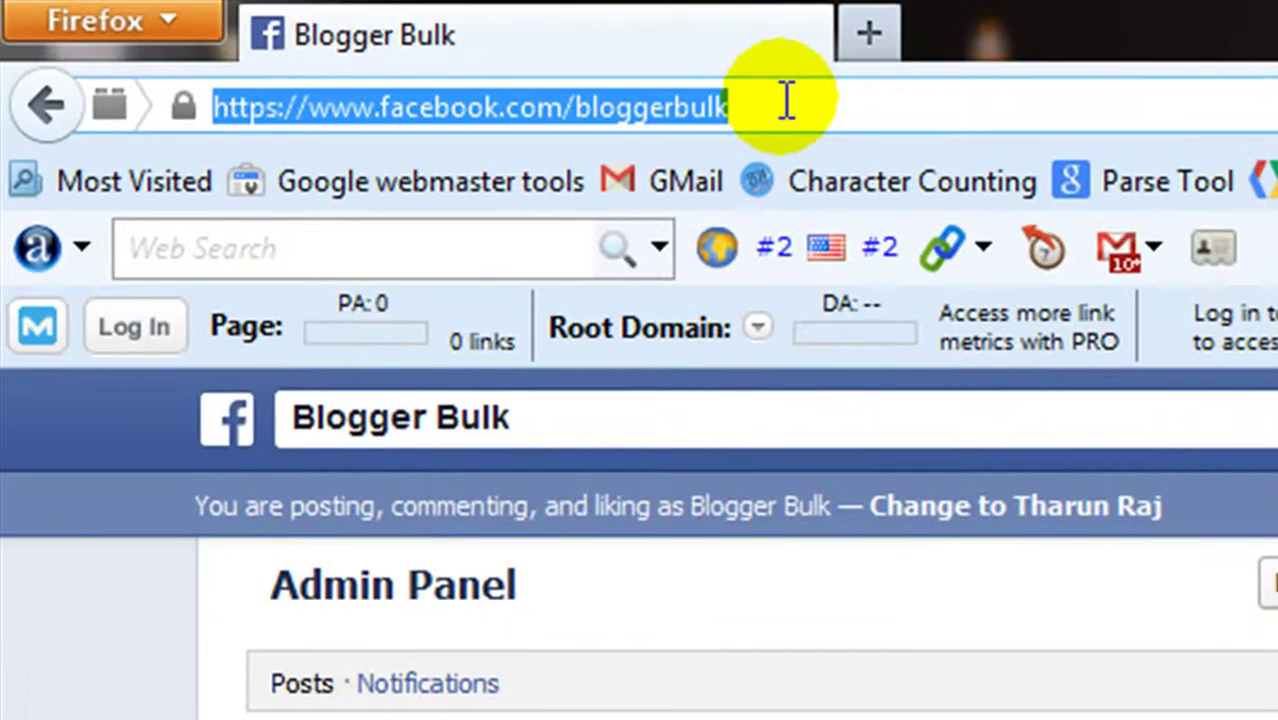
key(Return)
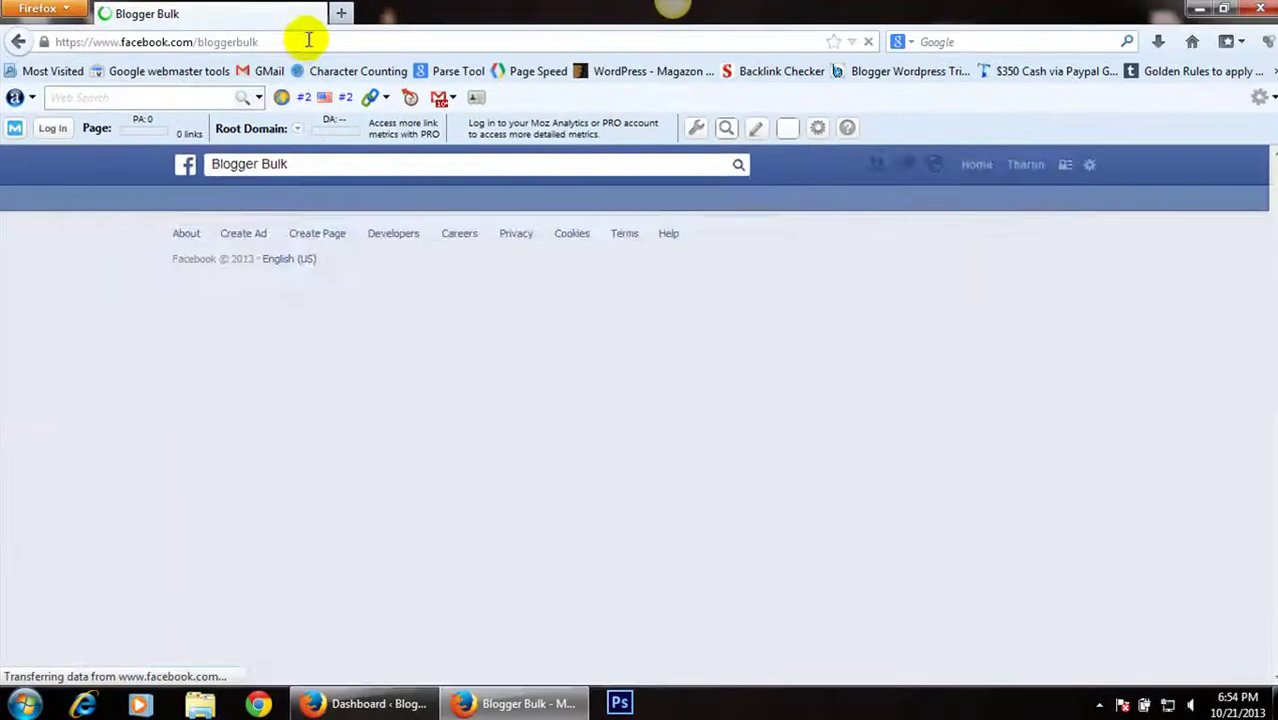
Open the Facebook home News Feed in a new tab via the logo's context menu.
scroll(12, 260, down, 2)
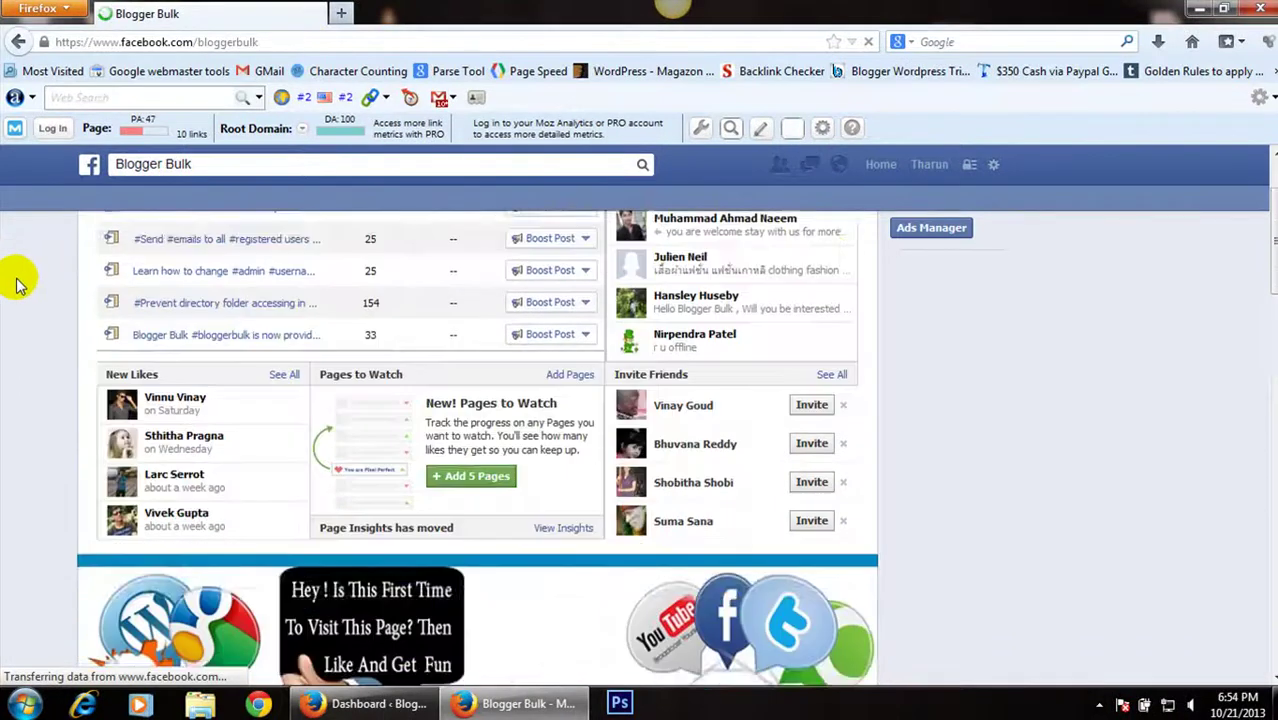
scroll(20, 278, down, 5)
scroll(20, 278, down, 5)
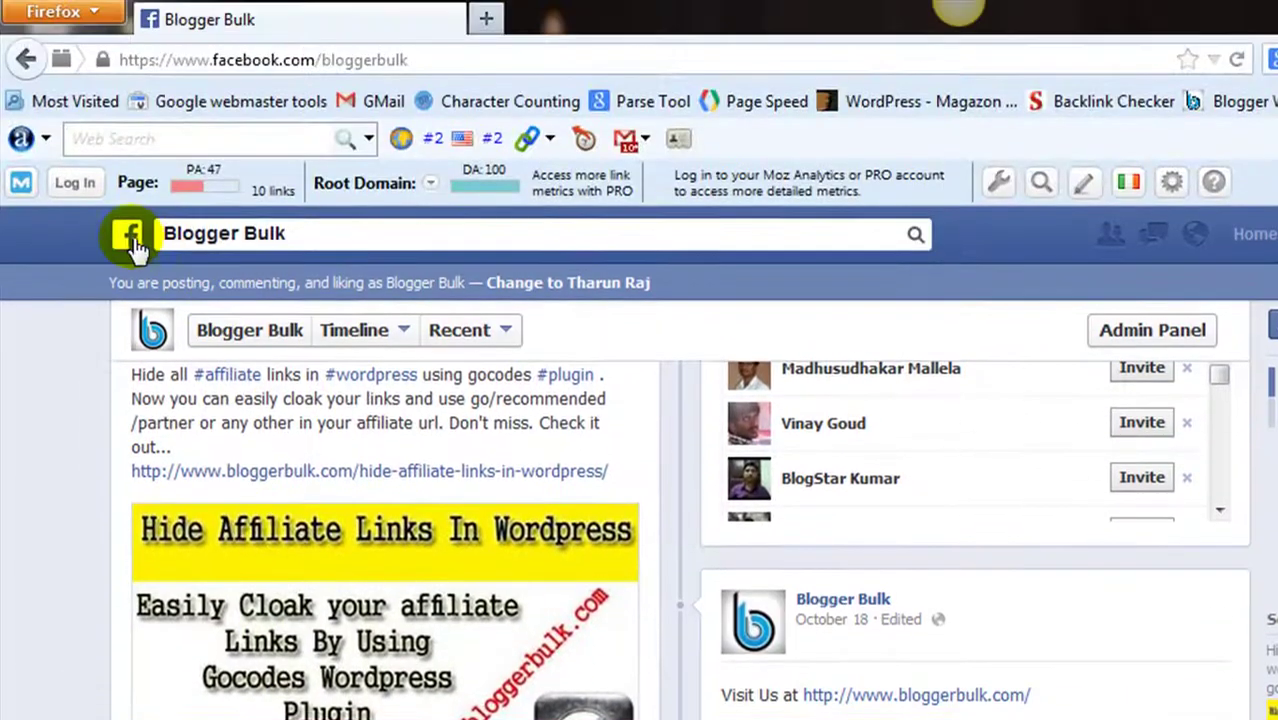
right_click(136, 244)
click(171, 264)
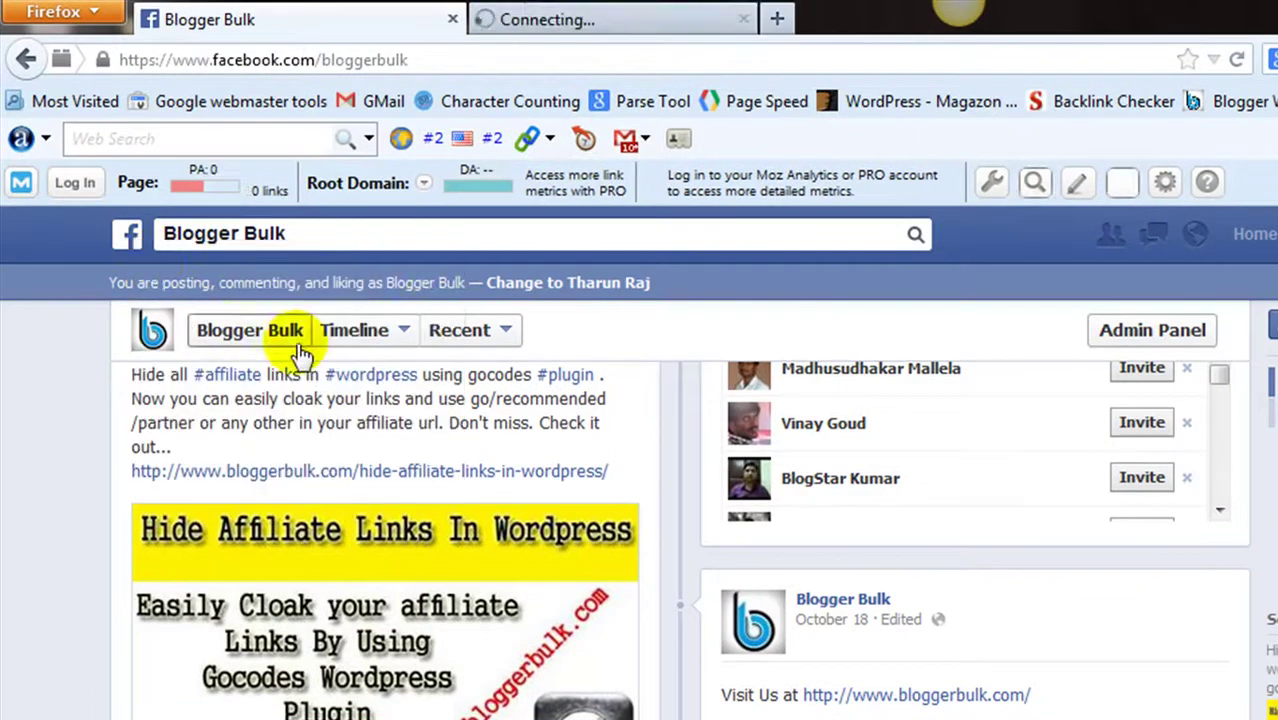
drag(388, 281, 427, 274)
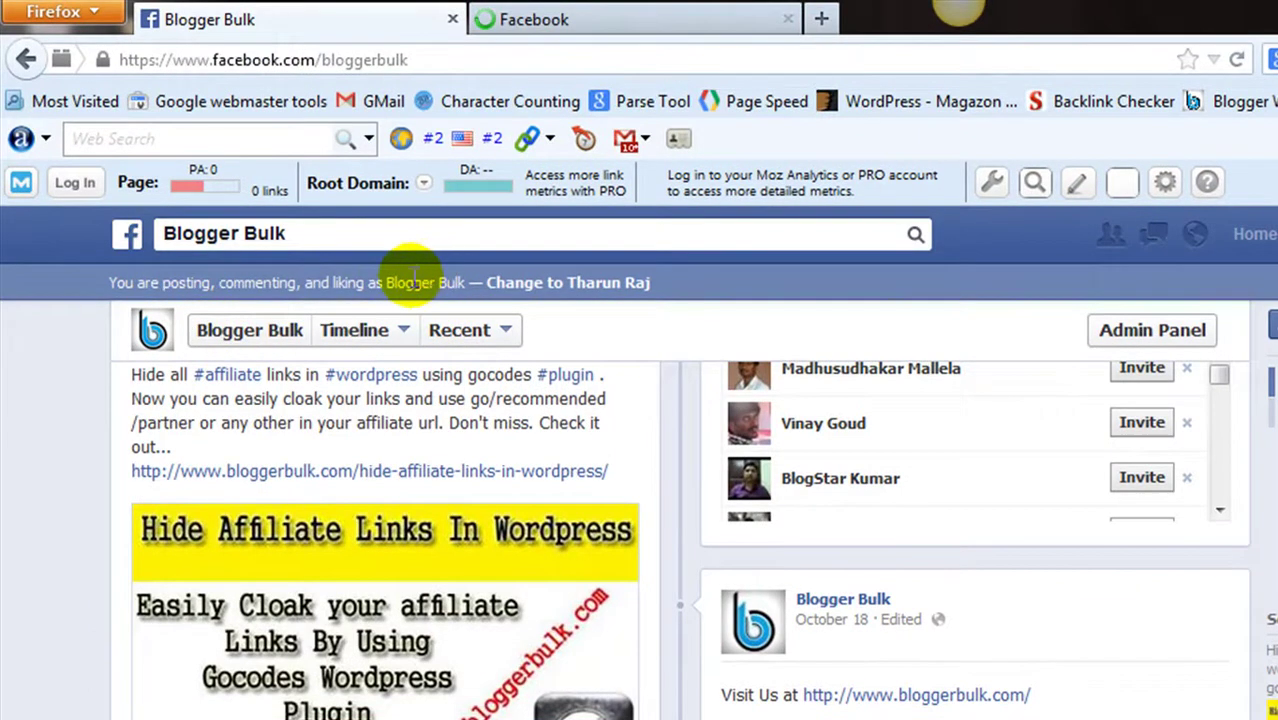
In the new tab, open the Blogging Paradise group from the sidebar group list.
click(570, 15)
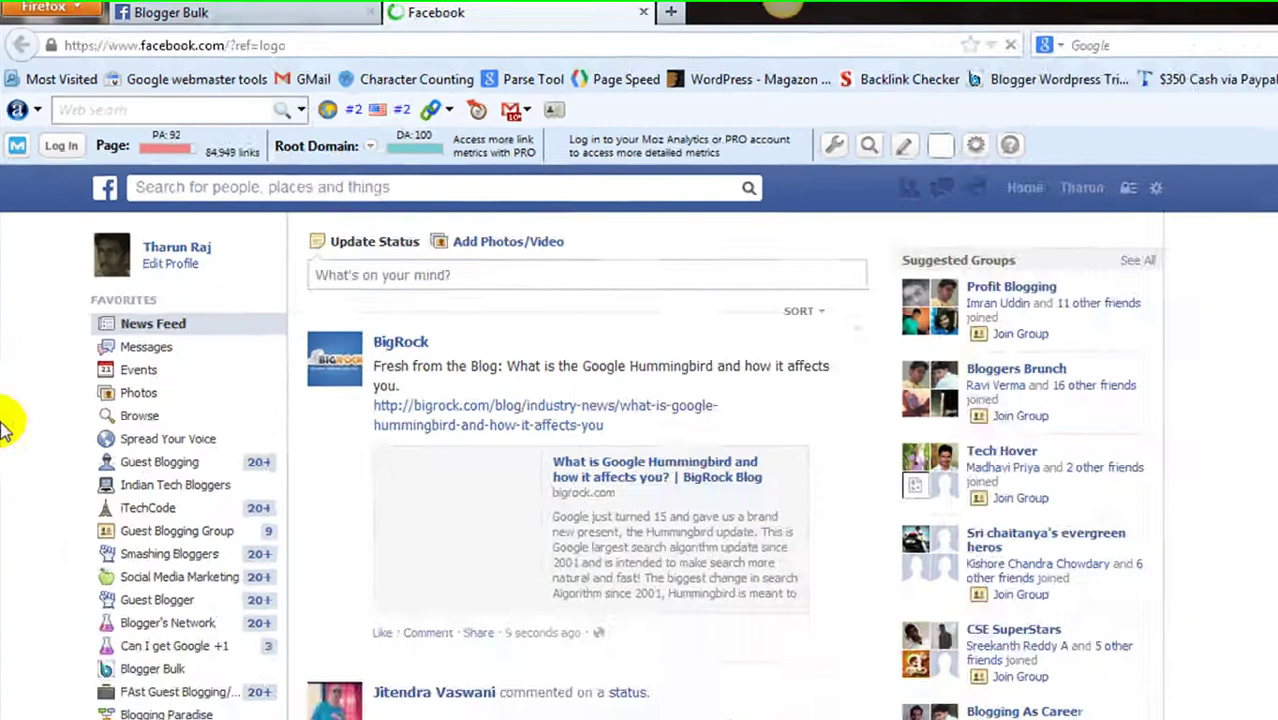
scroll(5, 425, down, 3)
scroll(60, 430, down, 2)
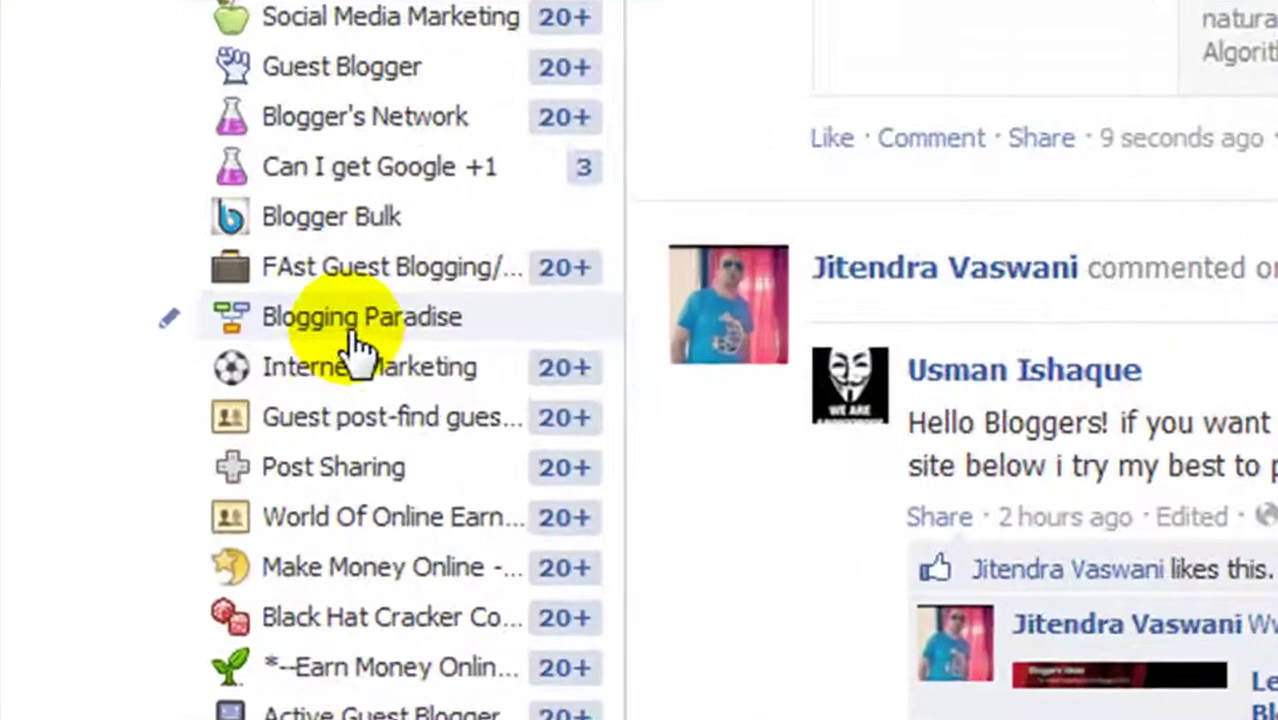
click(130, 318)
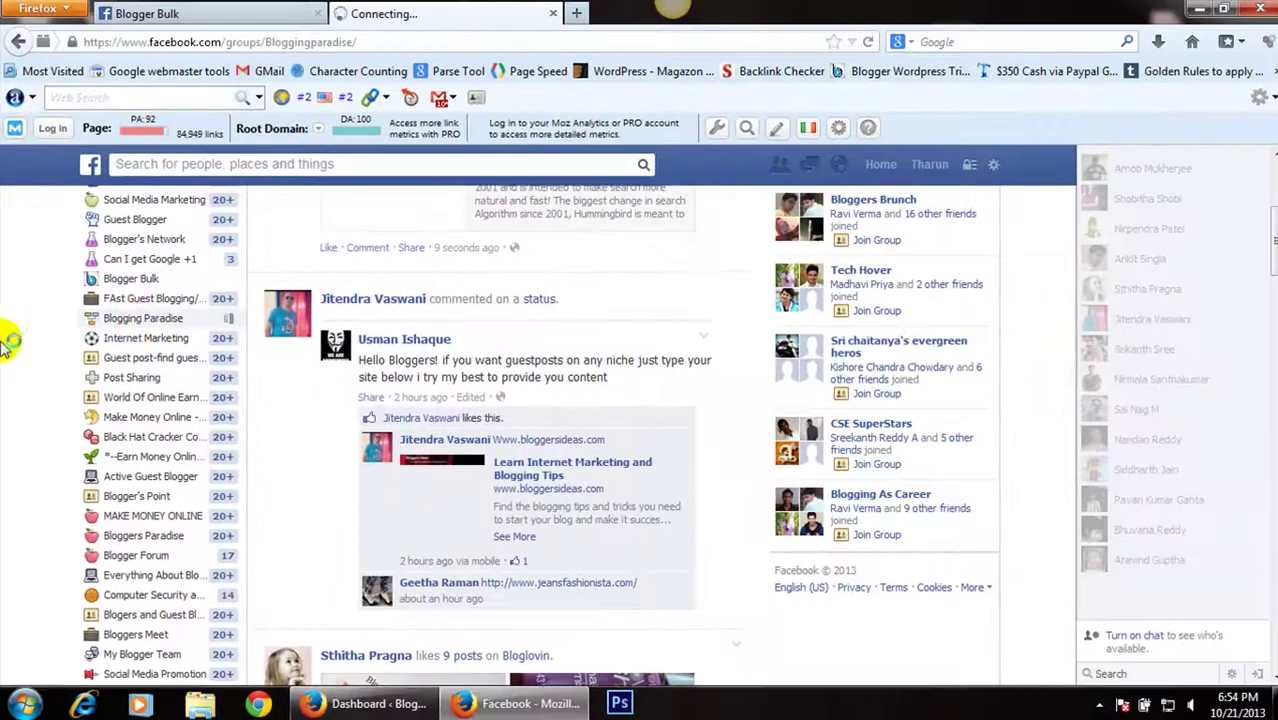
scroll(8, 342, up, 4)
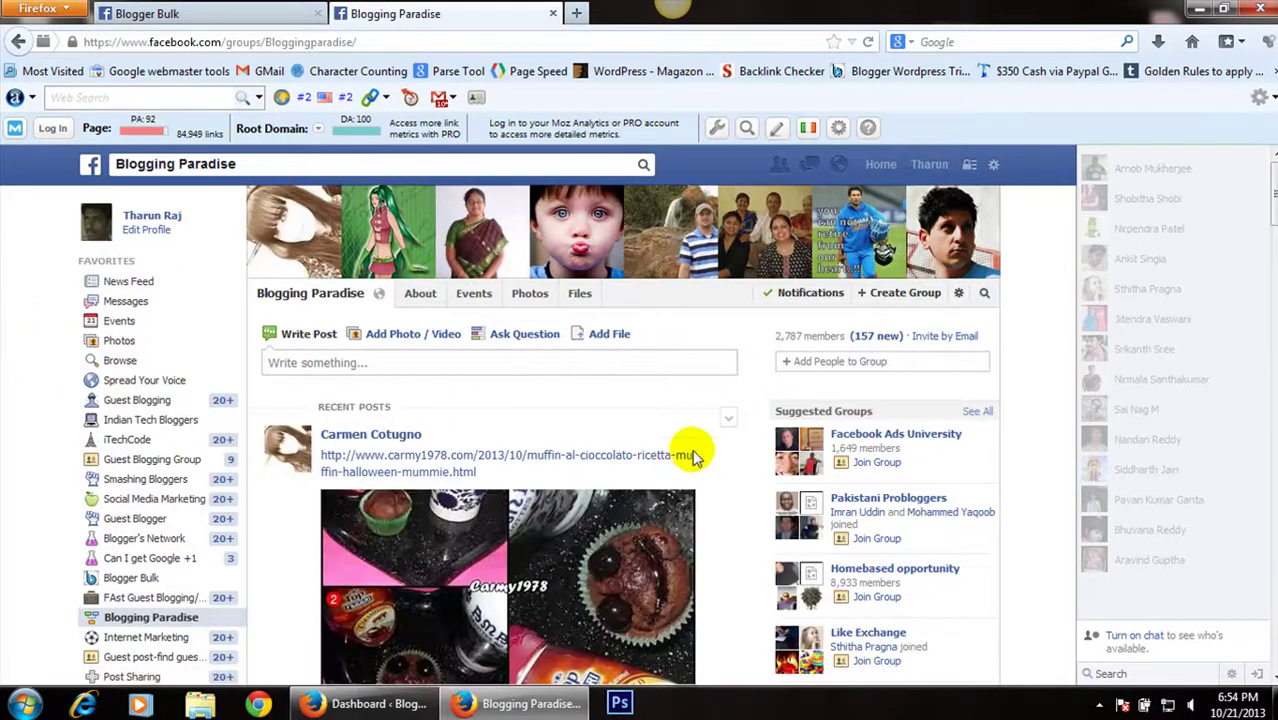
scroll(442, 320, down, 3)
Back on Blogger Bulk, open and cancel the Share dialog for the affiliate-links post.
scroll(441, 470, up, 3)
click(215, 10)
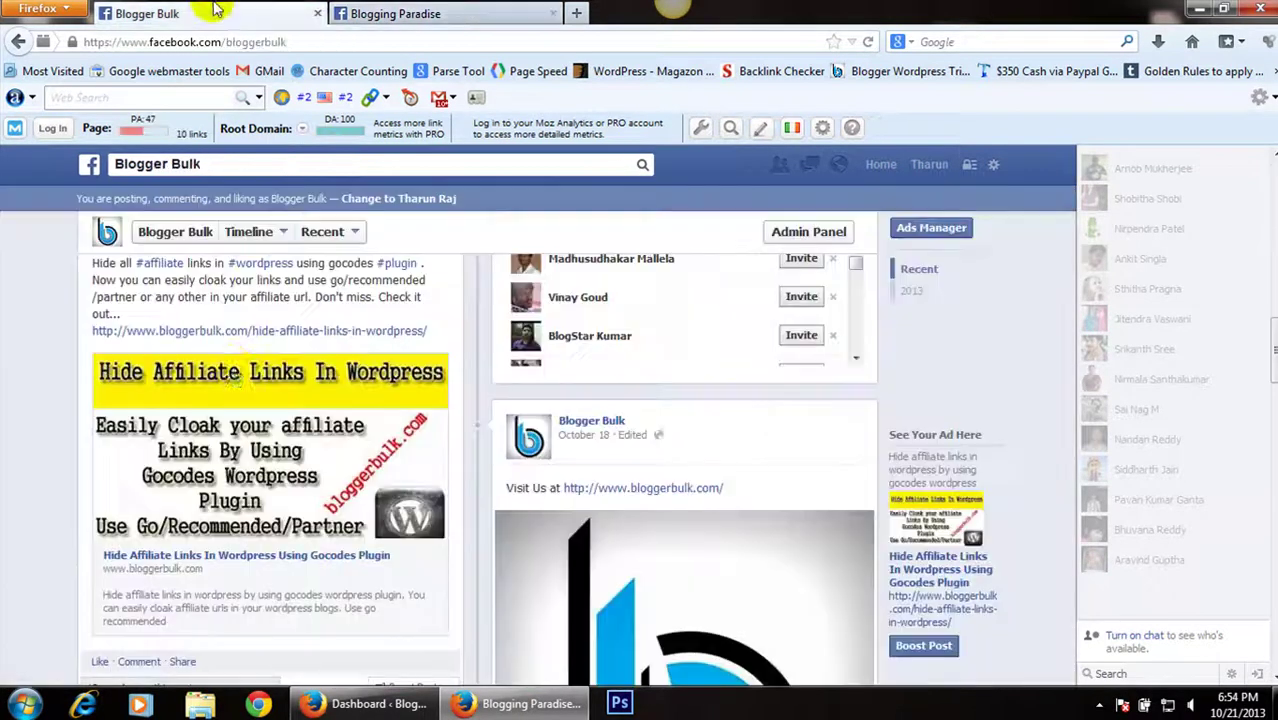
scroll(80, 480, down, 2)
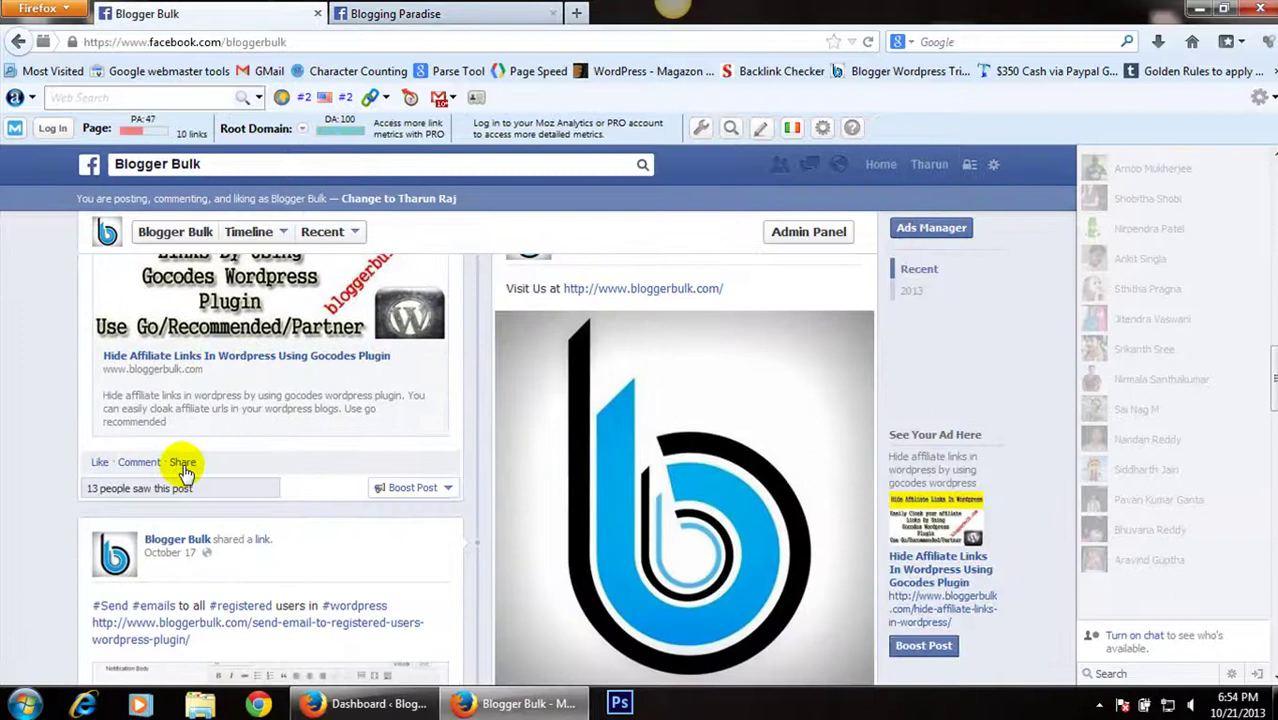
click(183, 464)
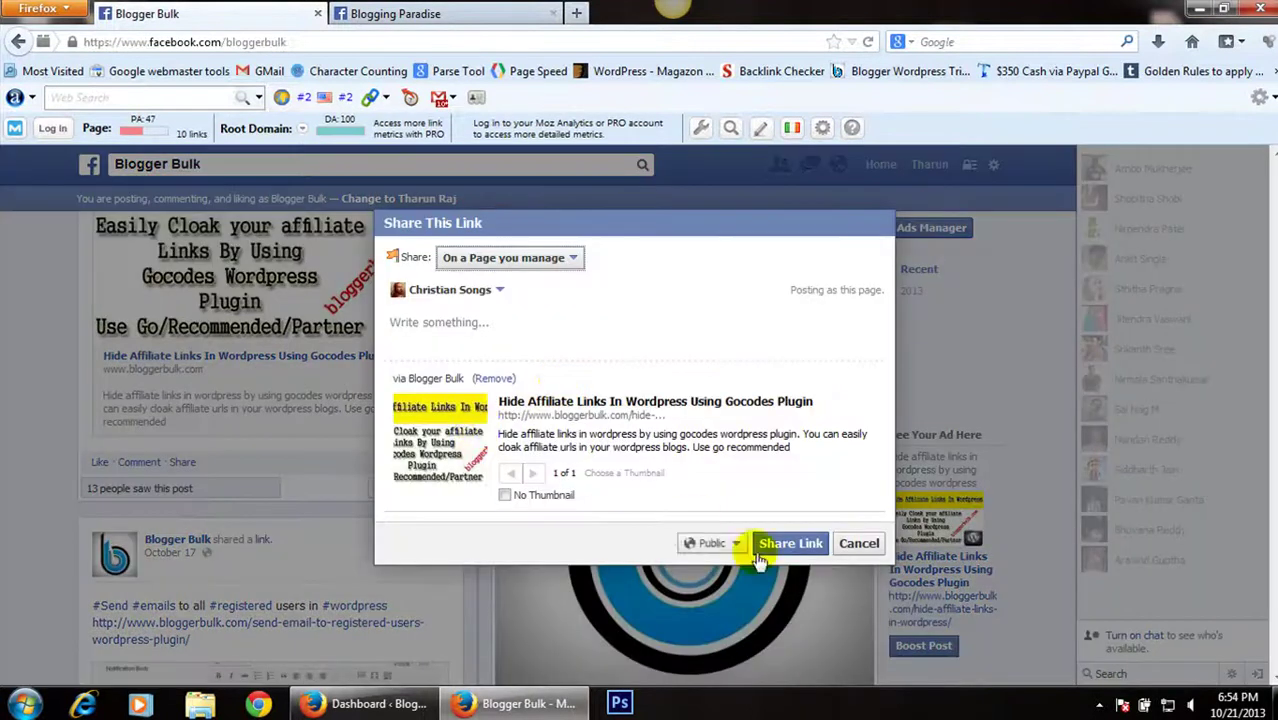
click(855, 543)
Select the Hide affiliate links post's description text and link.
scroll(55, 425, up, 2)
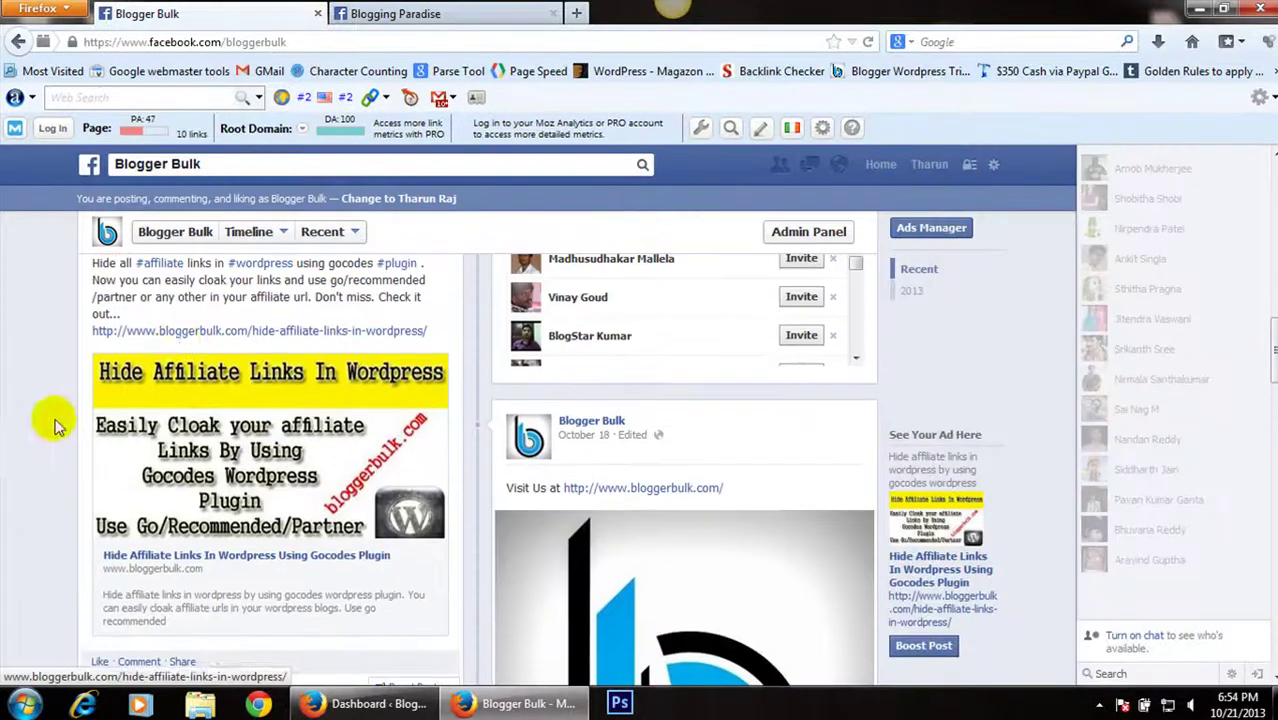
scroll(446, 440, up, 1)
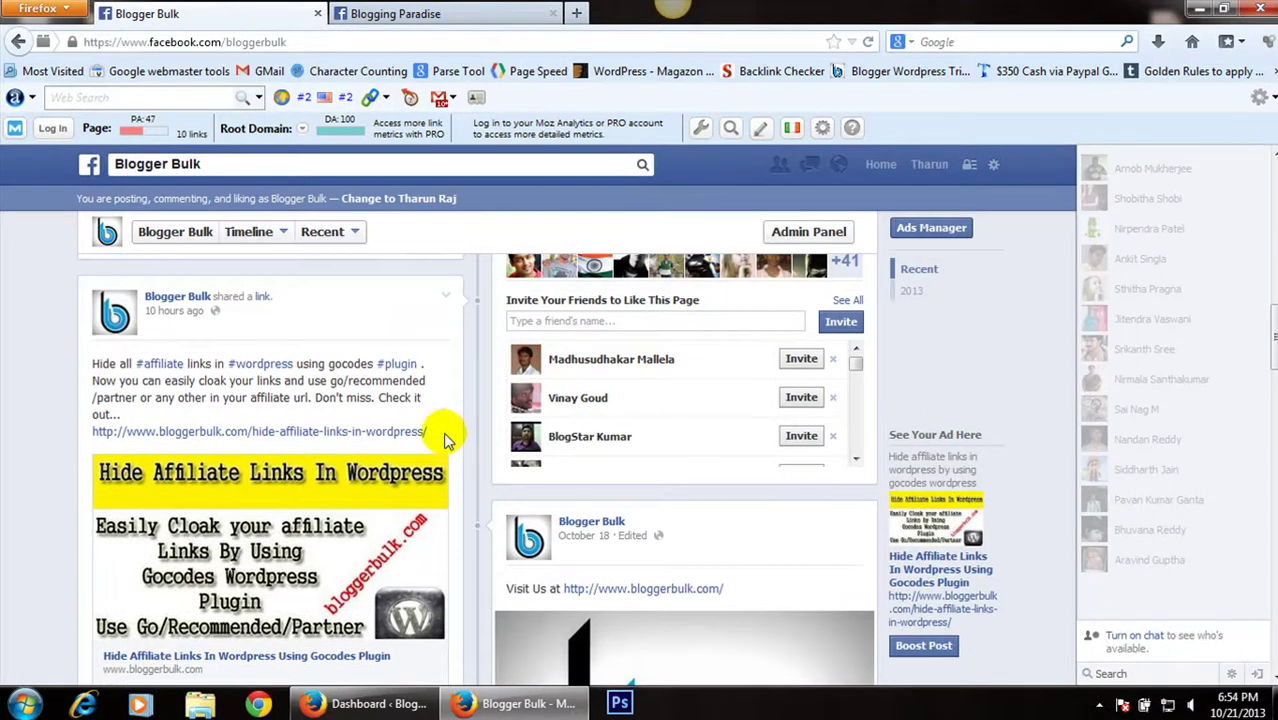
drag(446, 440, 115, 364)
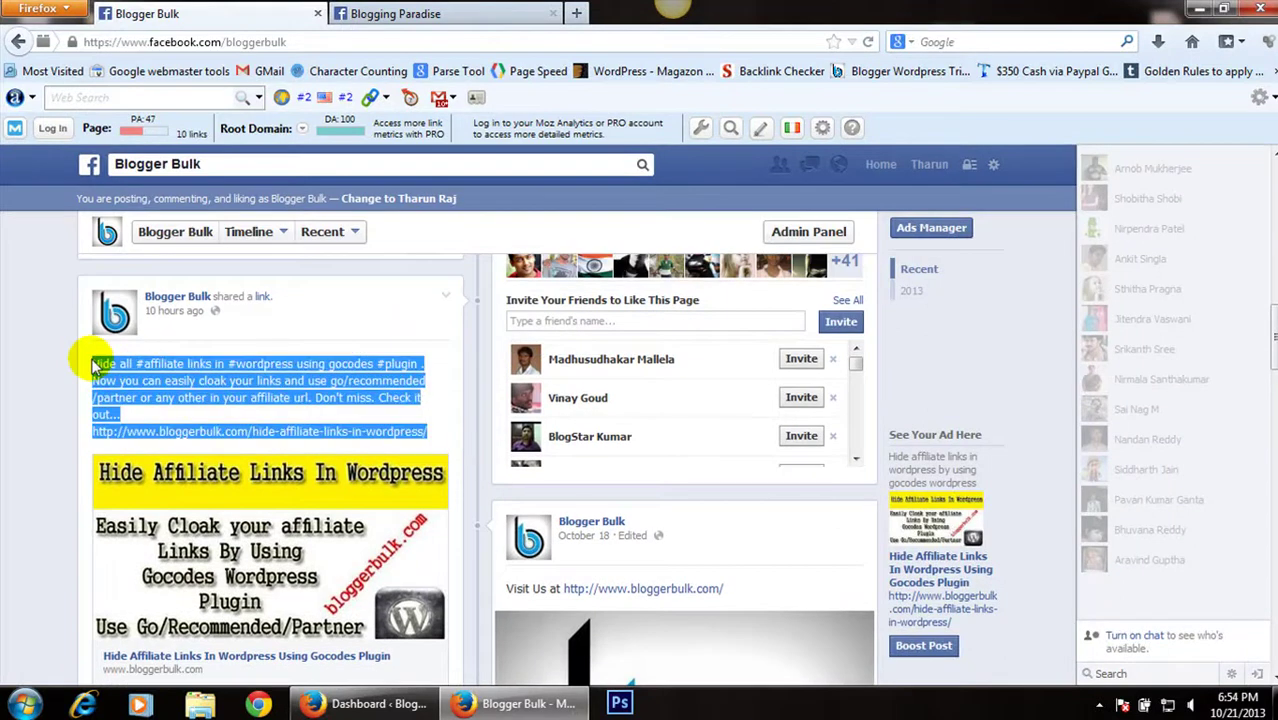
click(95, 366)
scroll(14, 365, down, 3)
scroll(57, 402, down, 2)
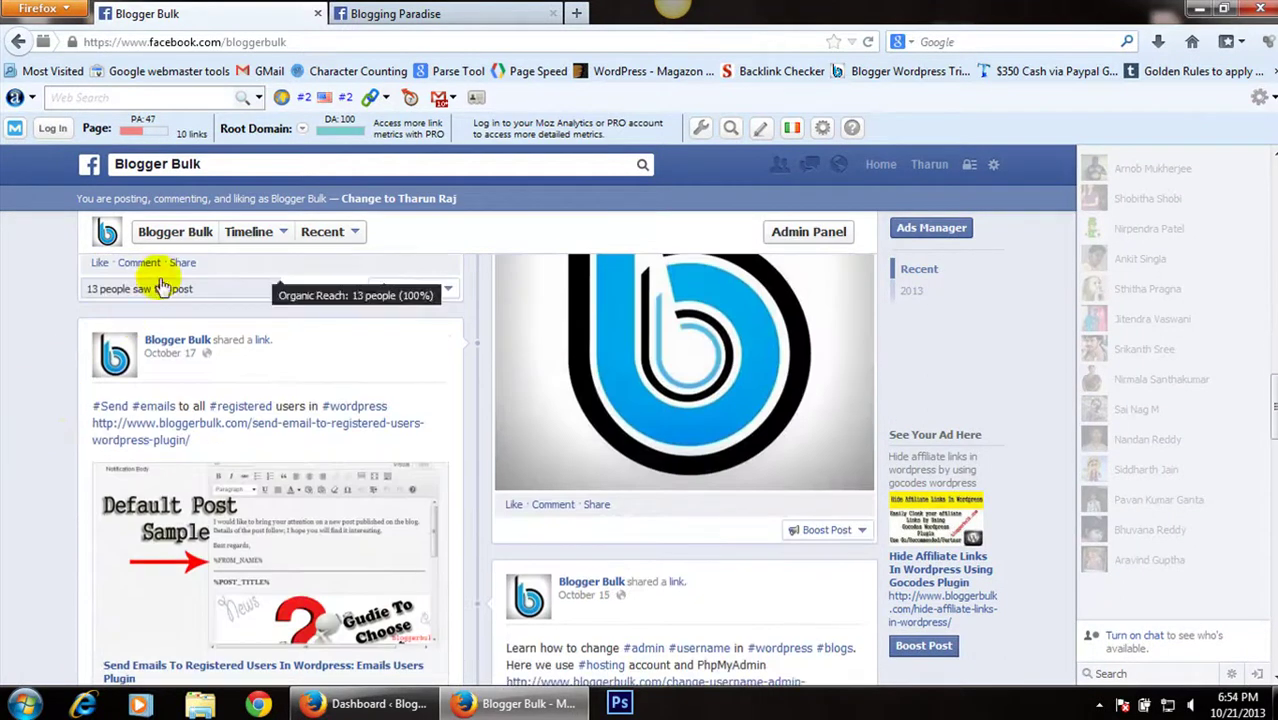
Share the affiliate-links post to the Blogging Paradise group with the pasted description.
click(180, 262)
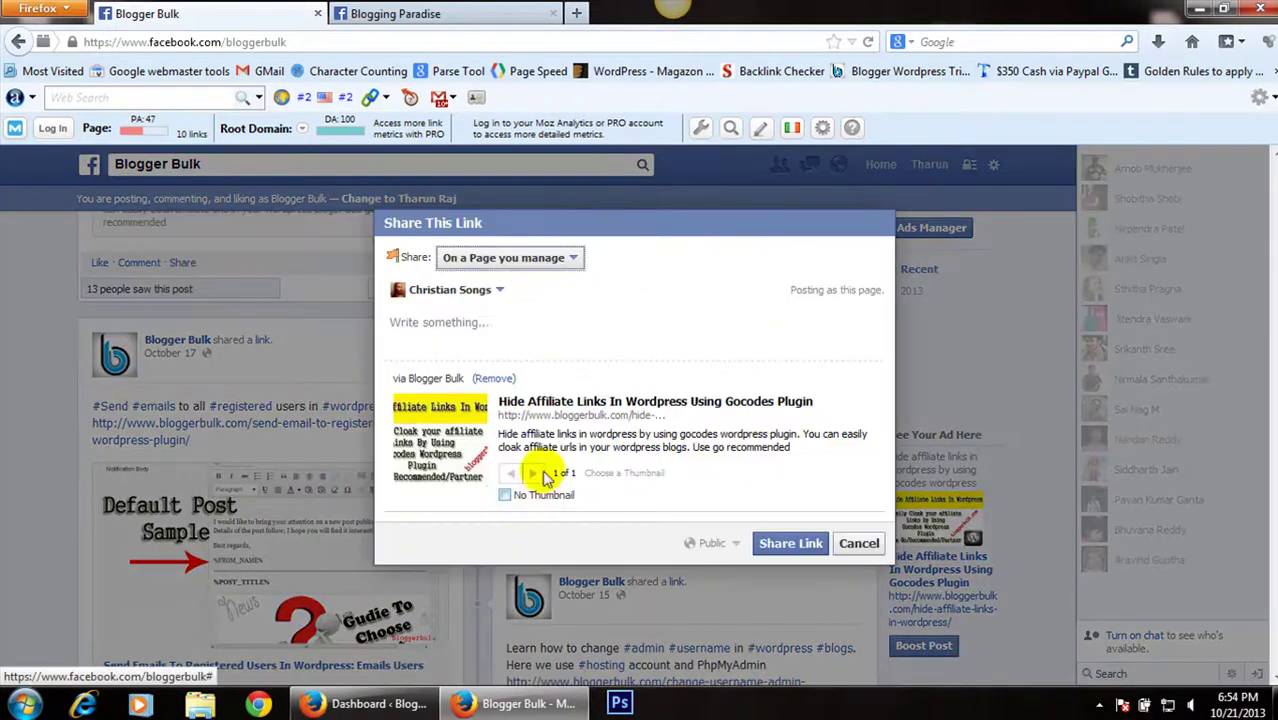
click(512, 258)
click(498, 319)
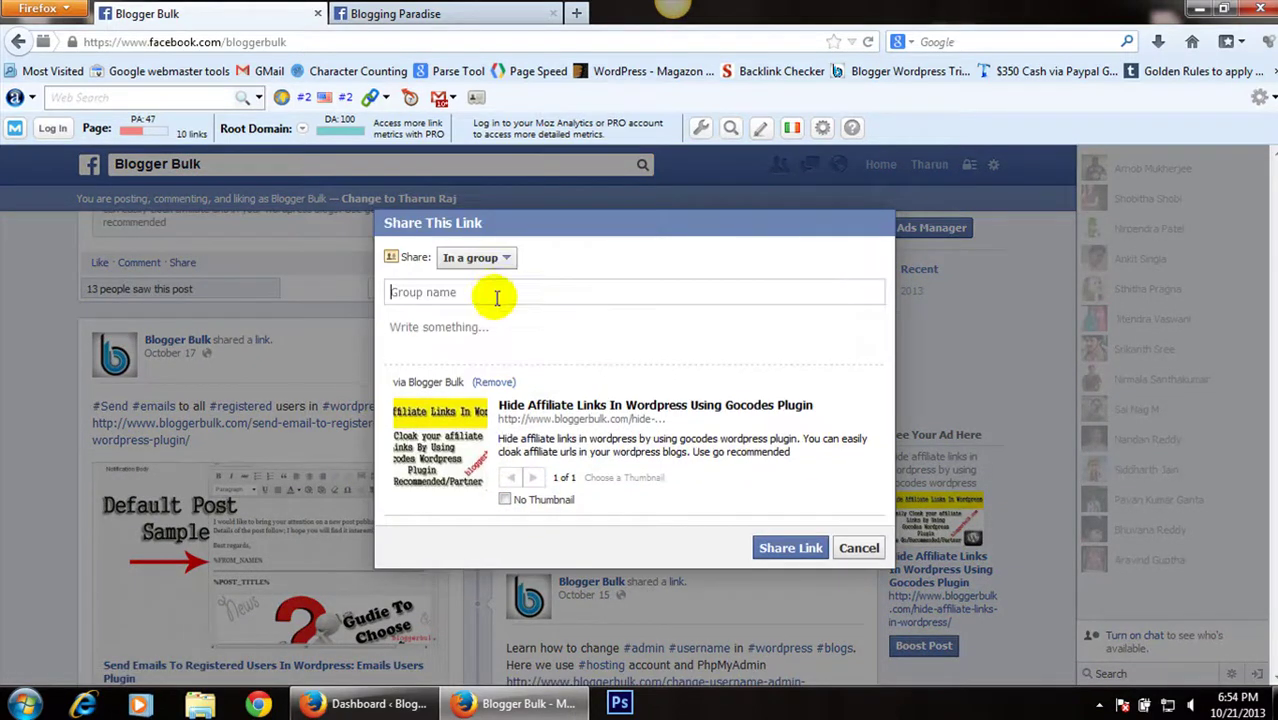
text(Blo)
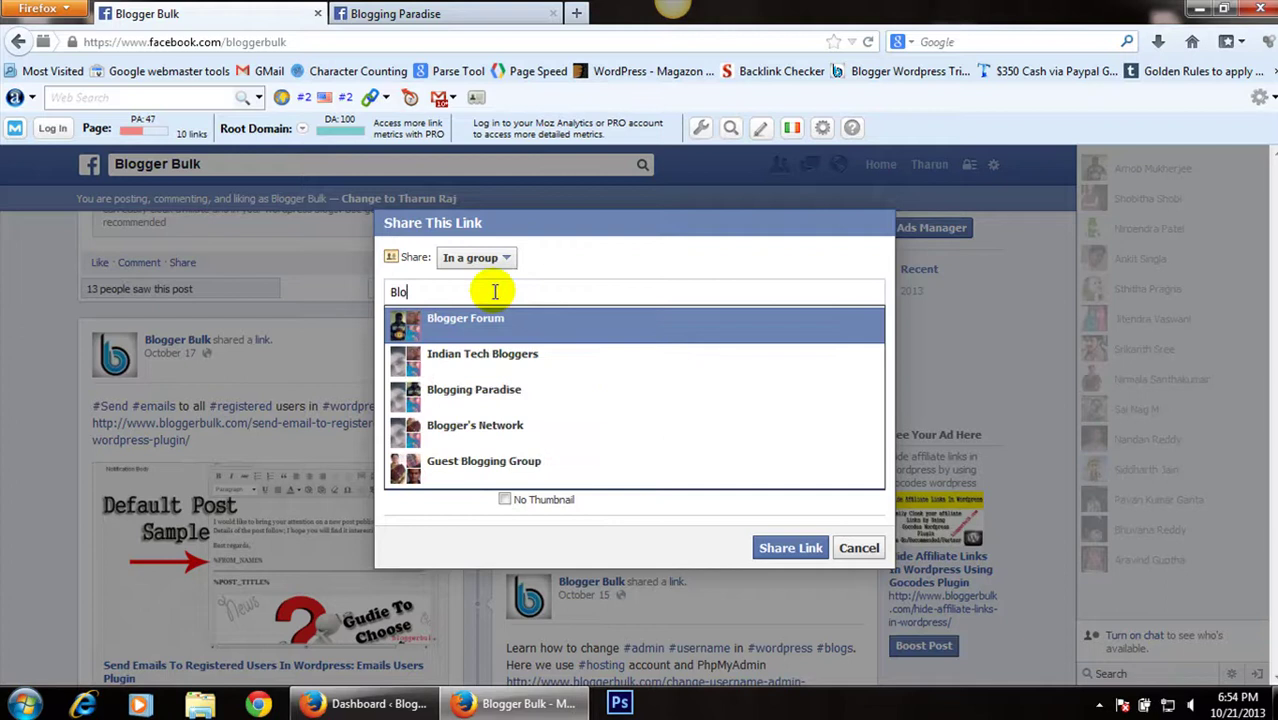
text(gging)
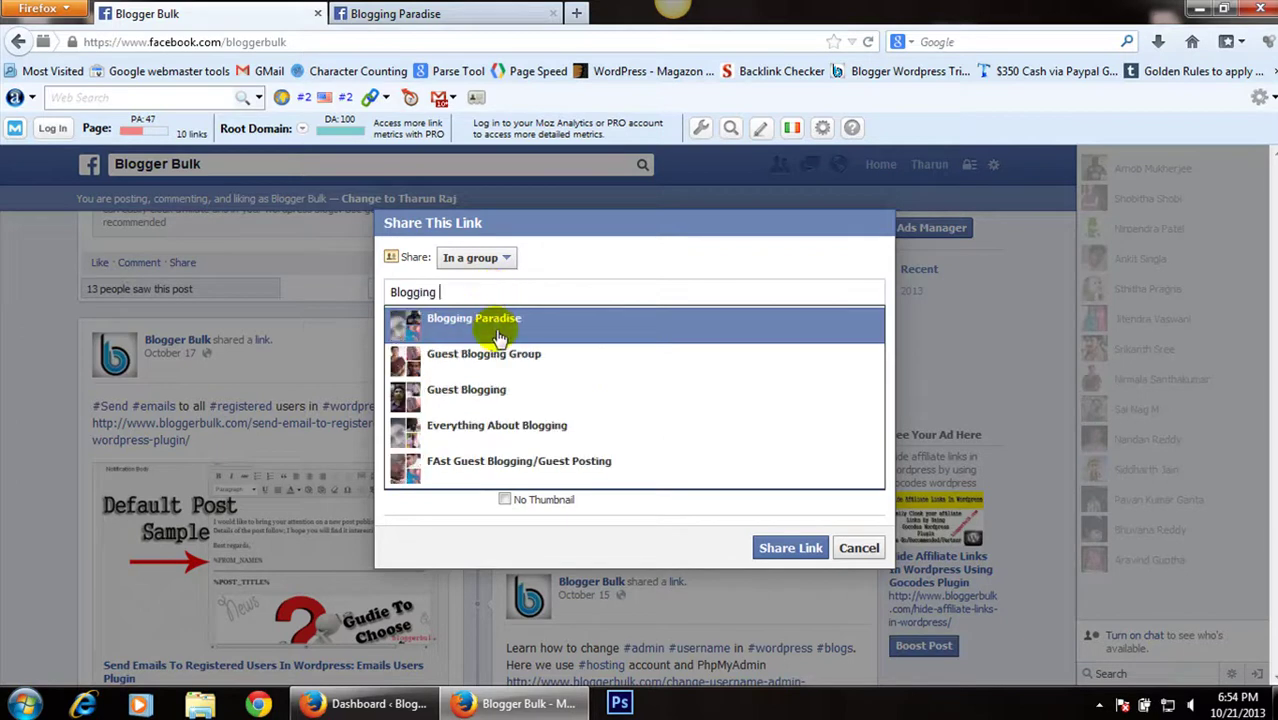
click(498, 334)
text(Hide all #affiliate links in #wordpress using gocodes #plugin . Now you can easily cloak your links and use go/recommended/partner or any other in your affiliate url. Don't miss. Check it out... http://www.bloggerbulk.com/hide-affiliate-links-in-wordpress/)
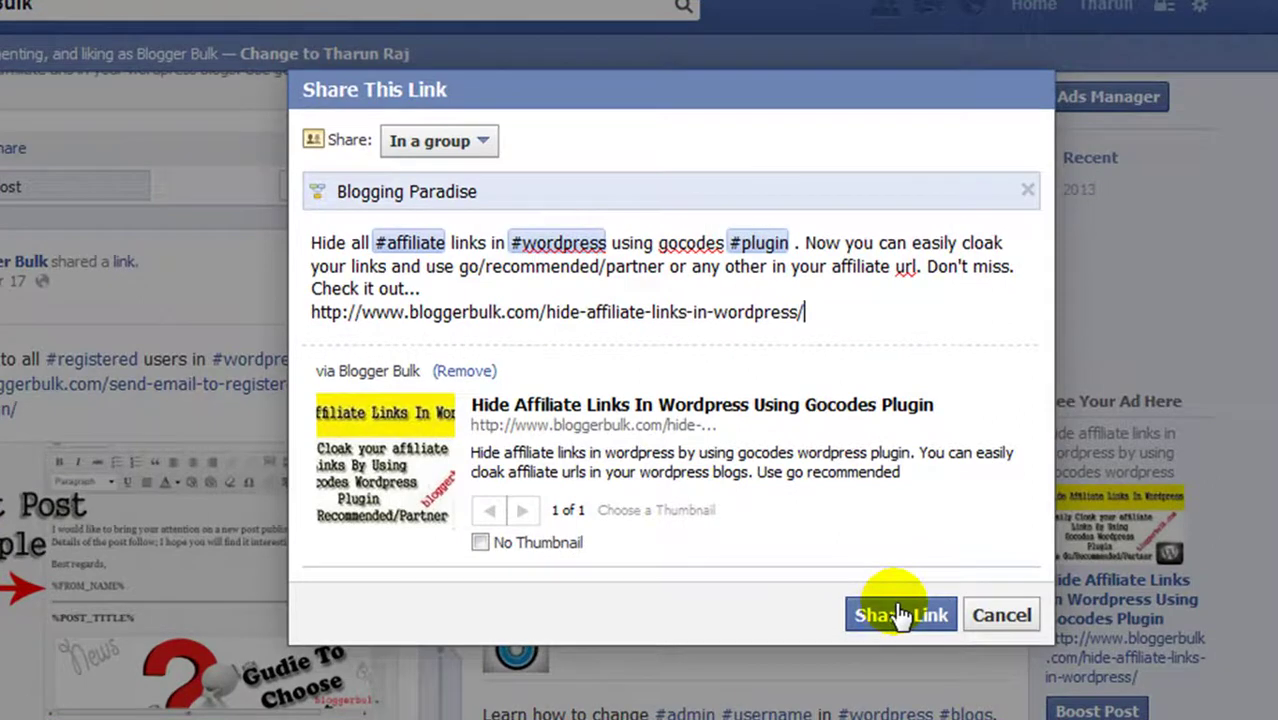
Submit the share and dismiss the resulting 'Could not post to Wall' error.
click(899, 613)
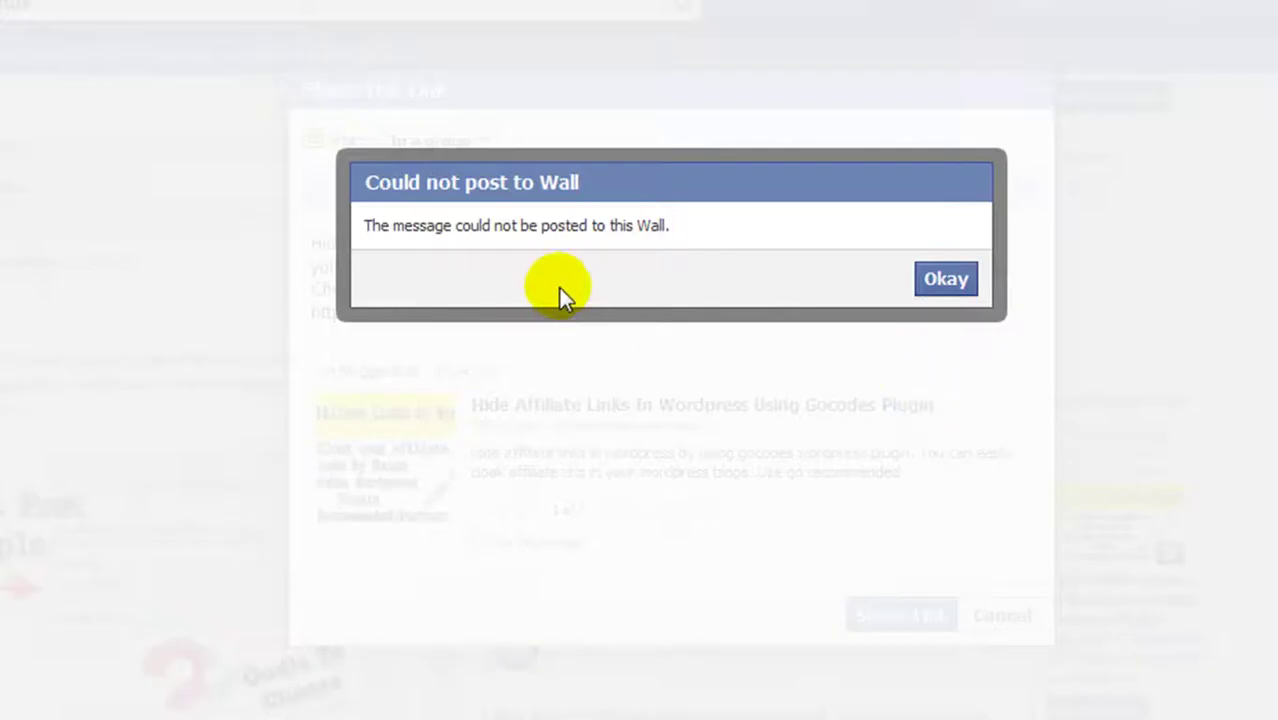
drag(368, 228, 603, 250)
click(680, 258)
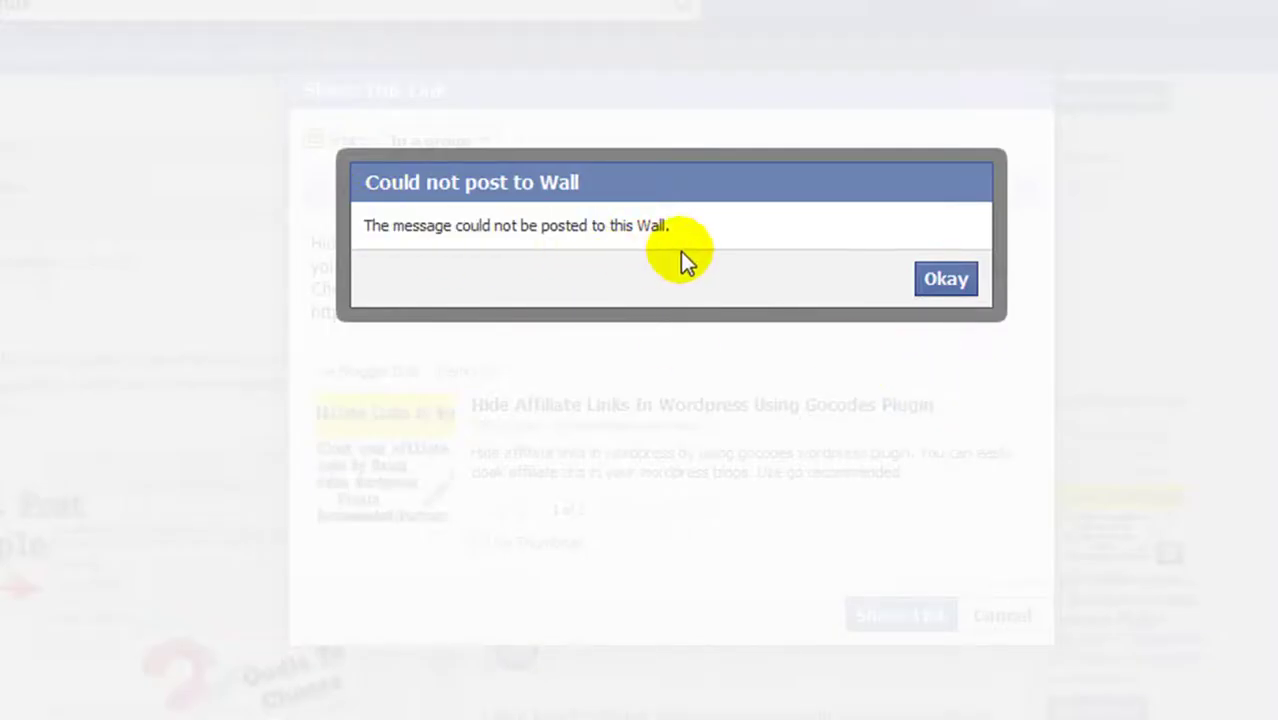
click(948, 284)
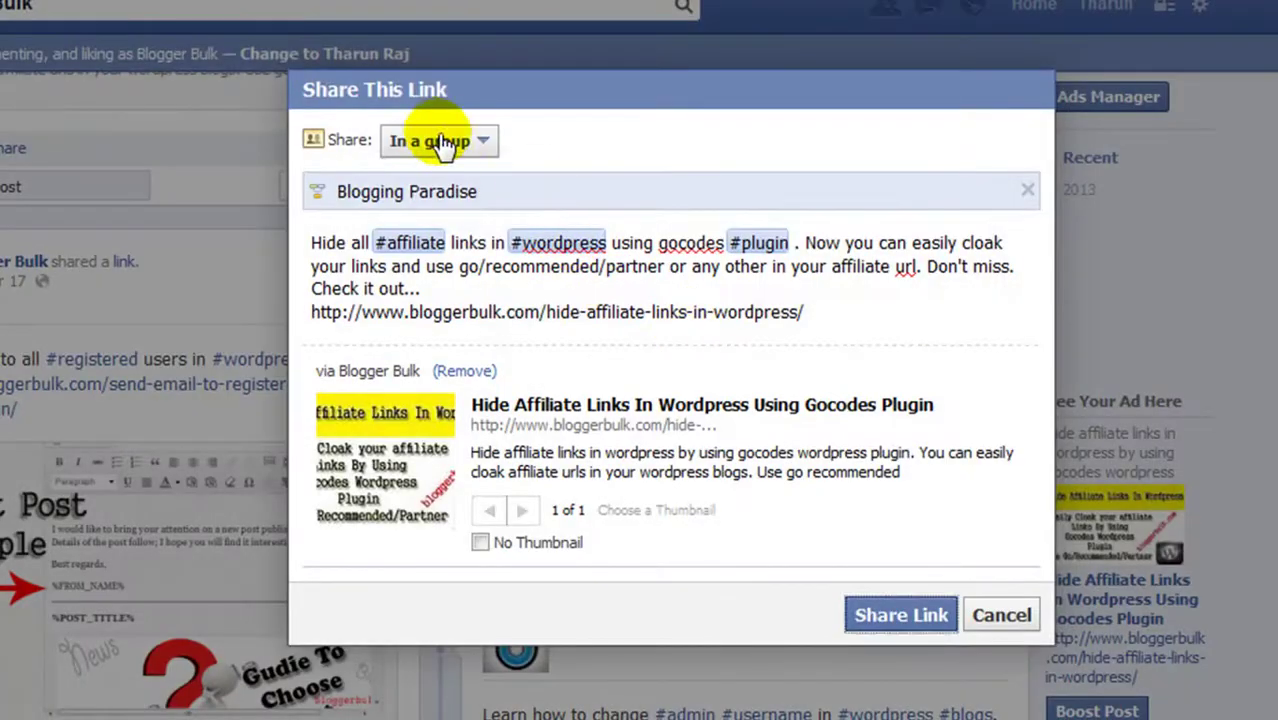
click(440, 143)
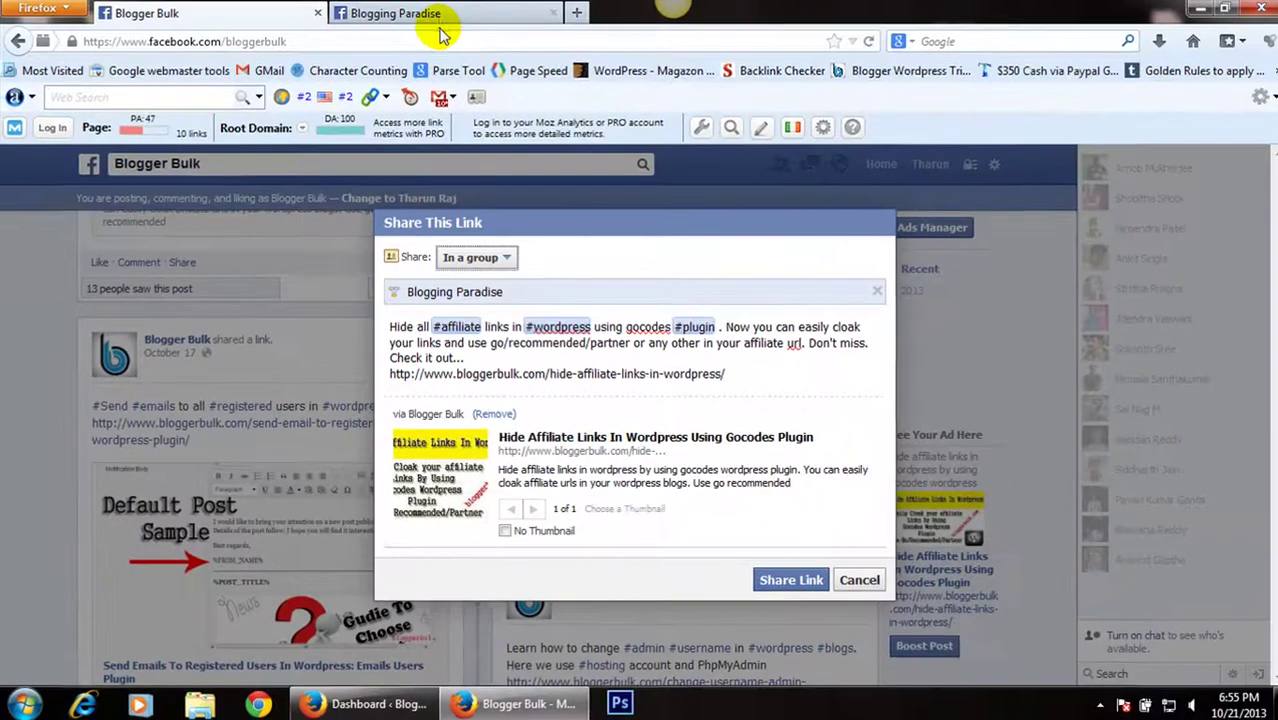
Retarget the pending link share to the Post Sharing group and submit it.
click(437, 20)
scroll(143, 277, down, 3)
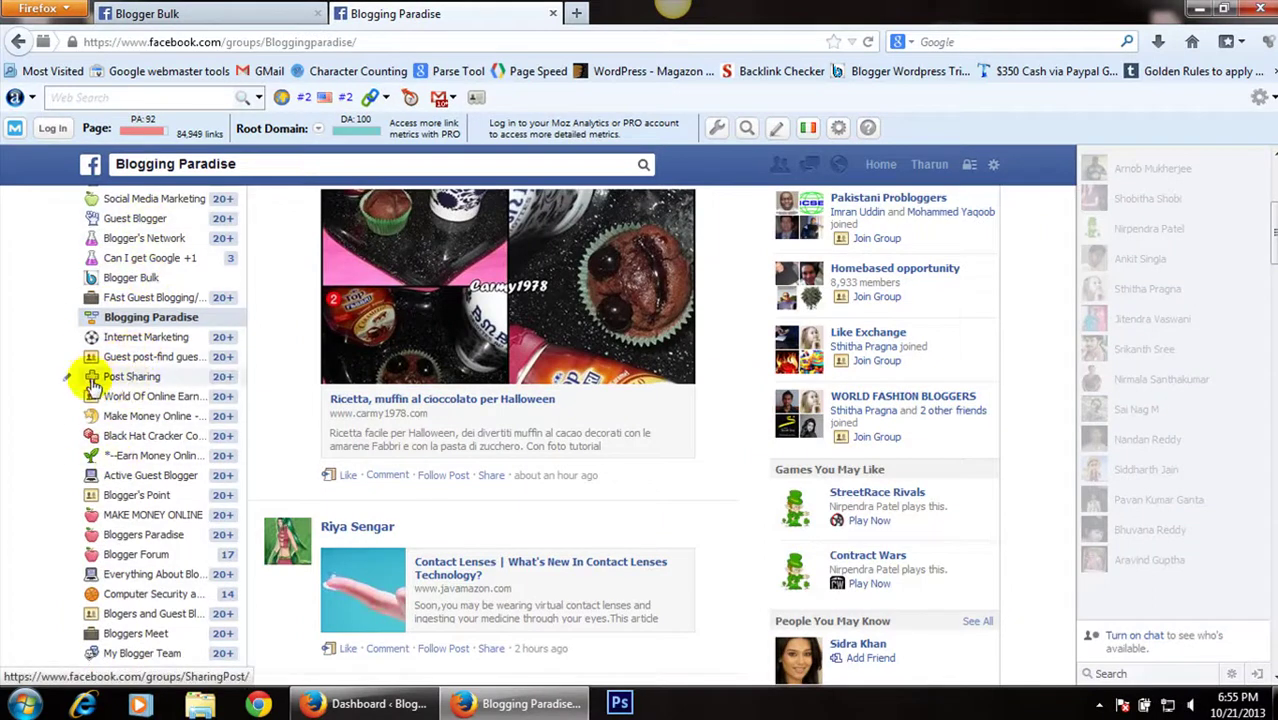
click(215, 13)
drag(517, 300, 248, 302)
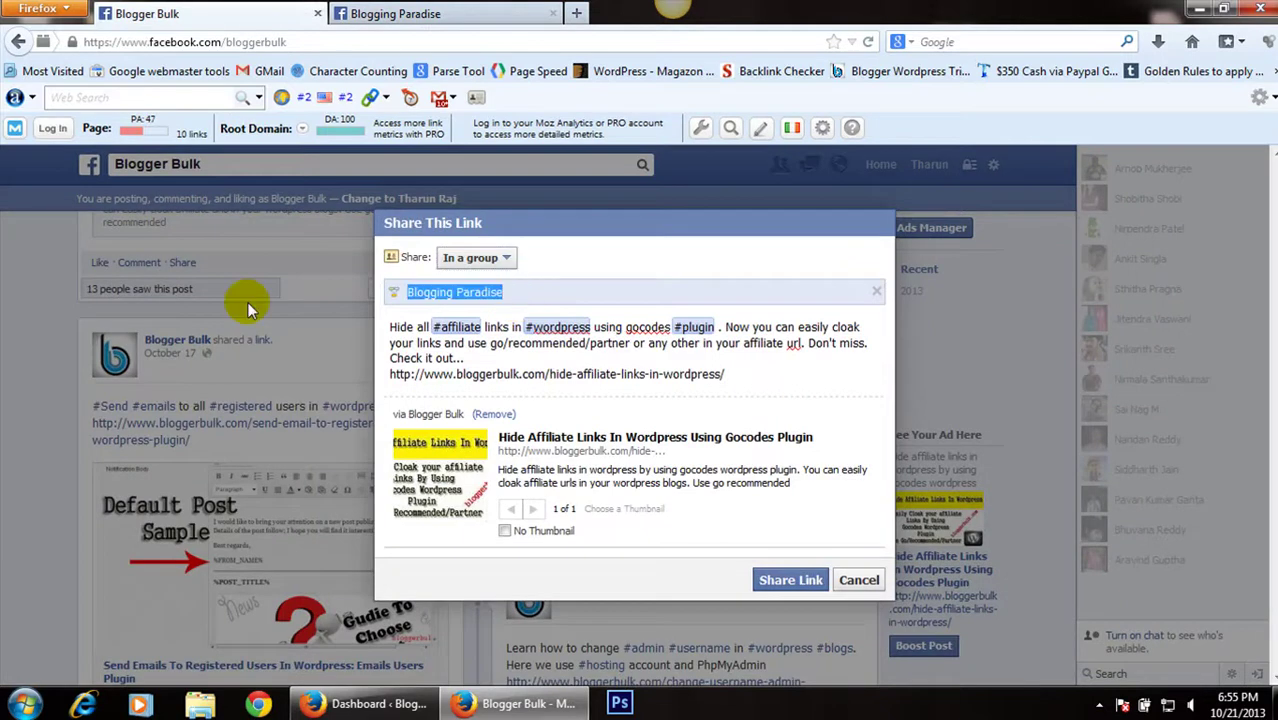
text(Post)
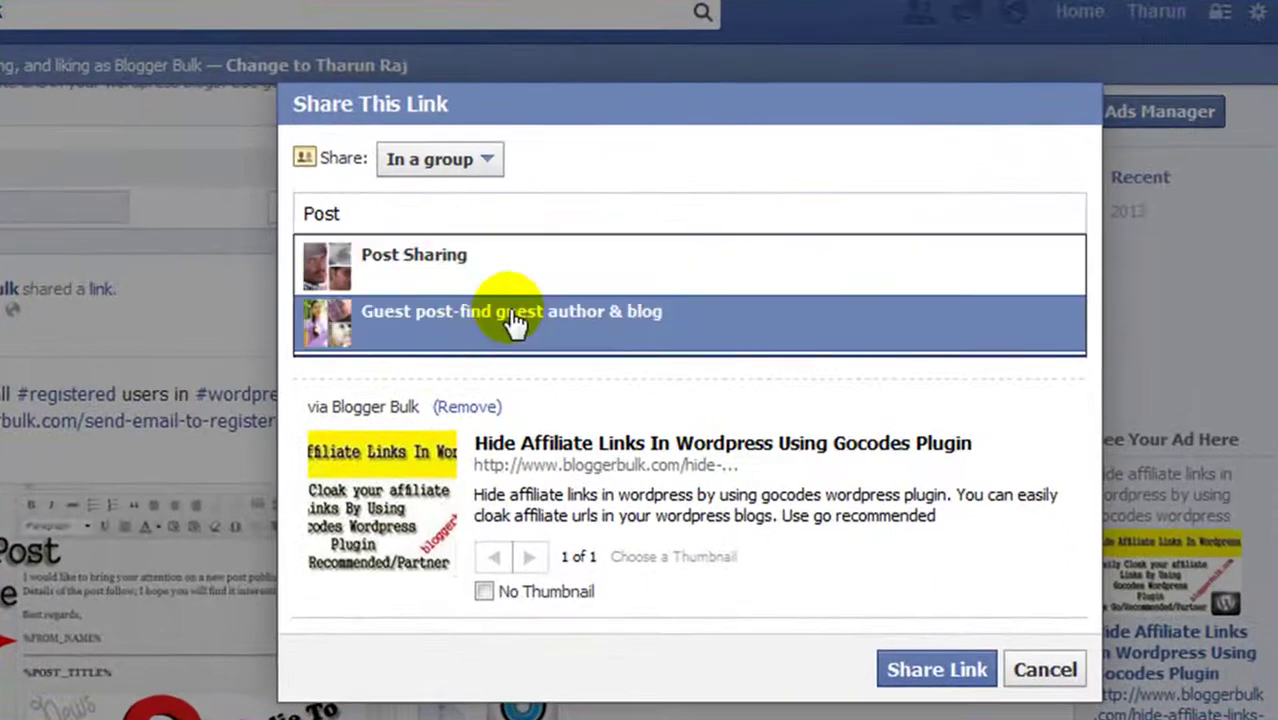
click(485, 254)
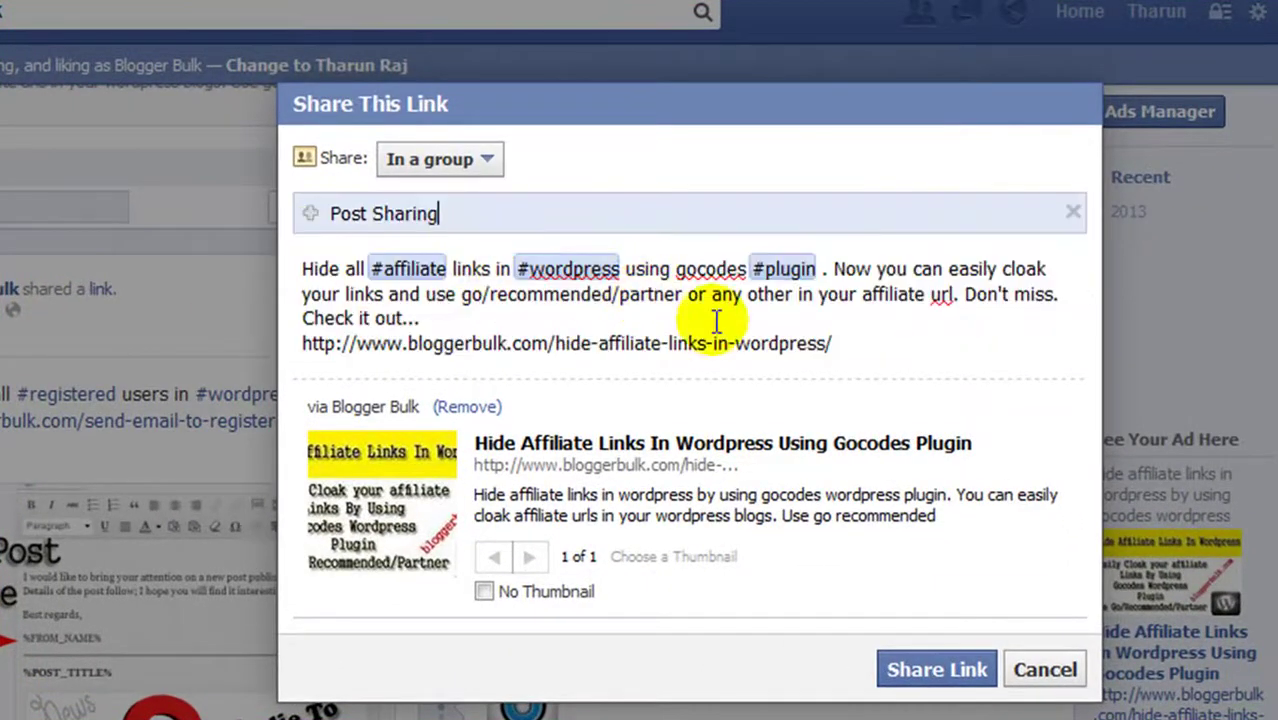
click(941, 672)
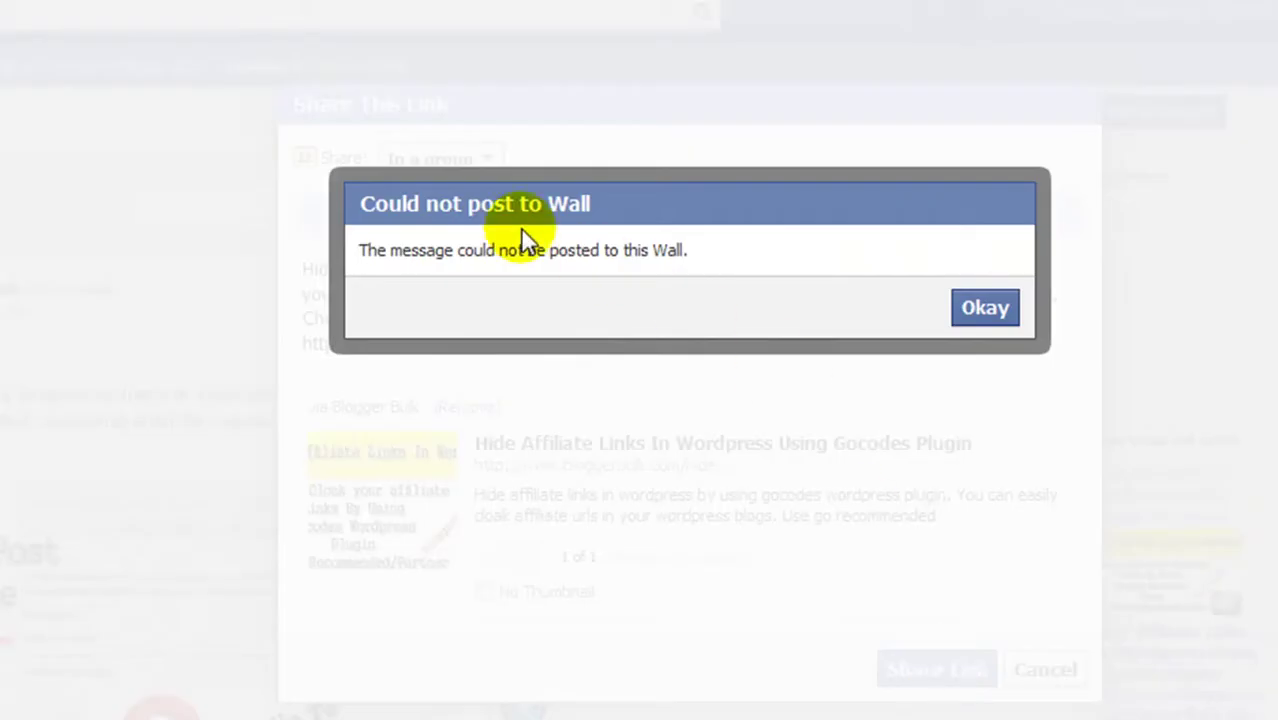
Dismiss the could-not-post error and recheck the Blogging Paradise group page.
drag(360, 250, 528, 250)
click(518, 312)
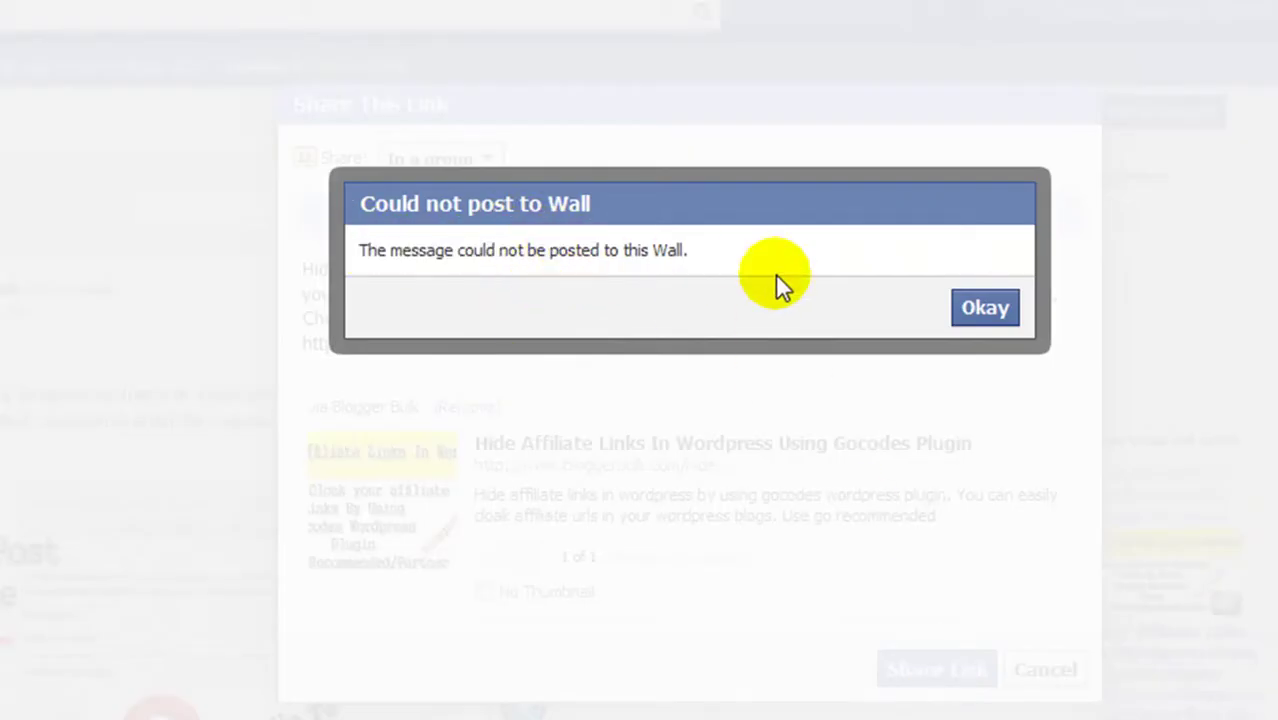
click(985, 307)
click(390, 13)
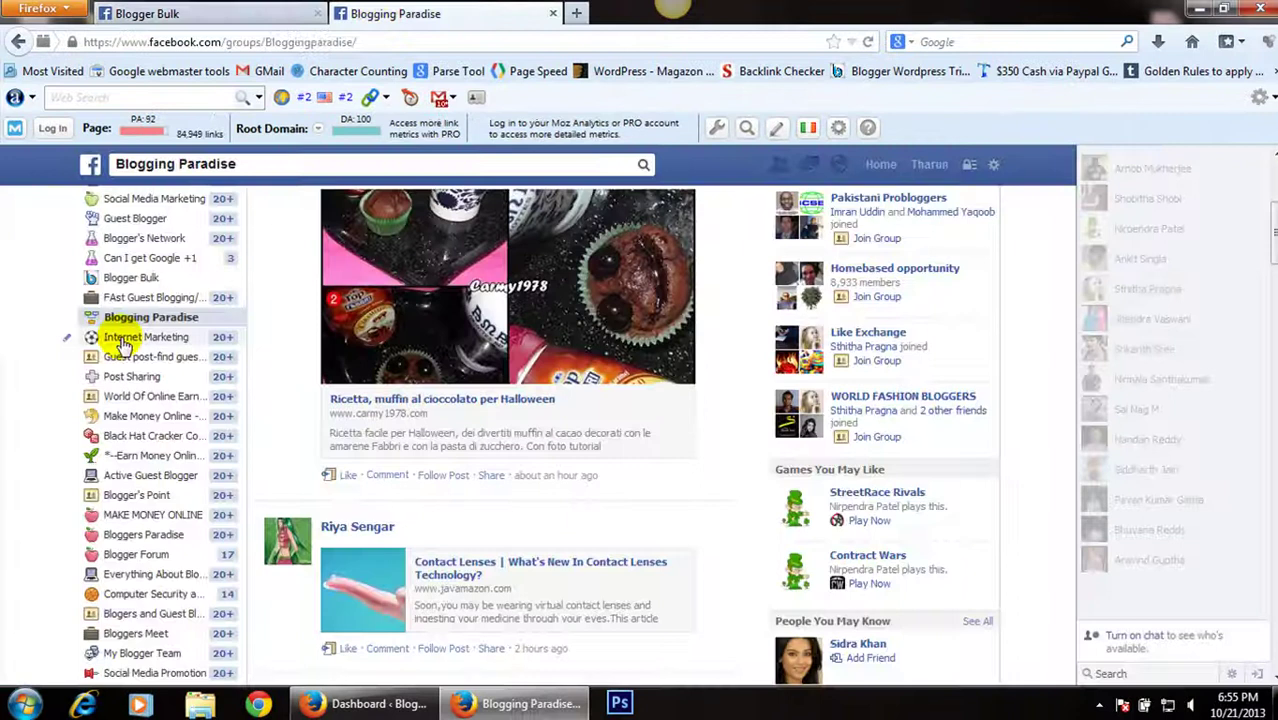
scroll(118, 343, down, 3)
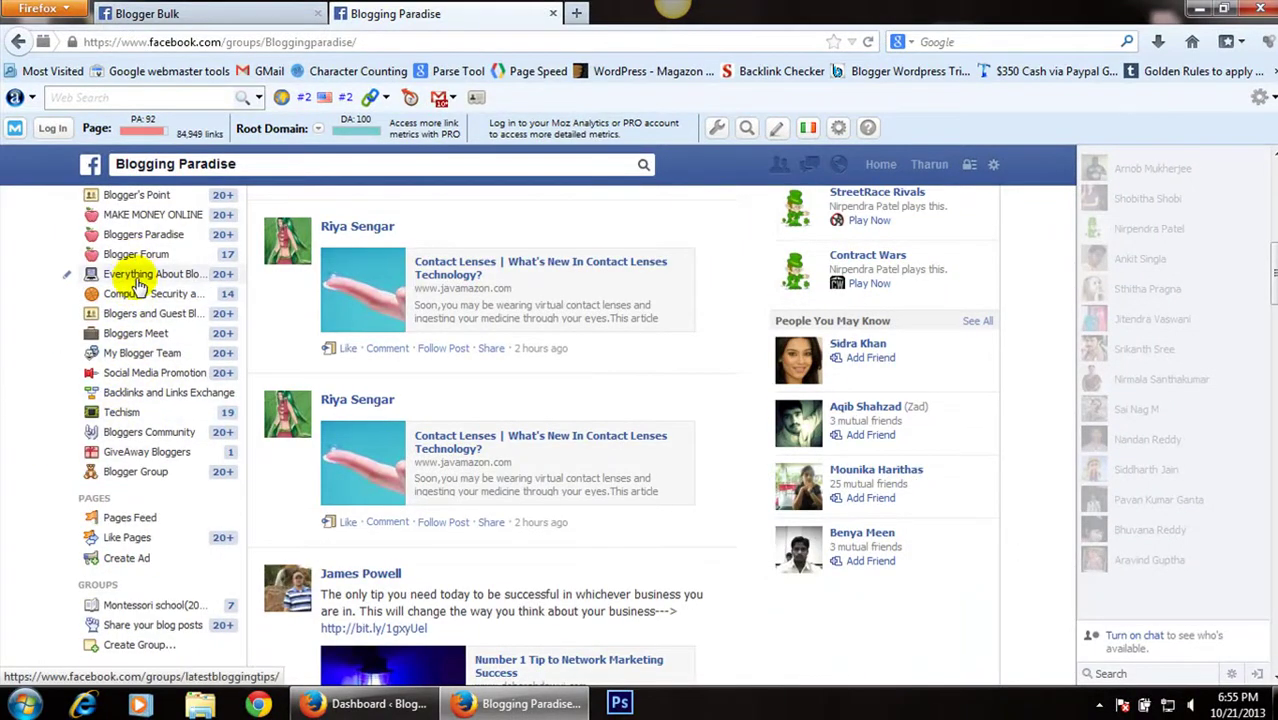
click(238, 14)
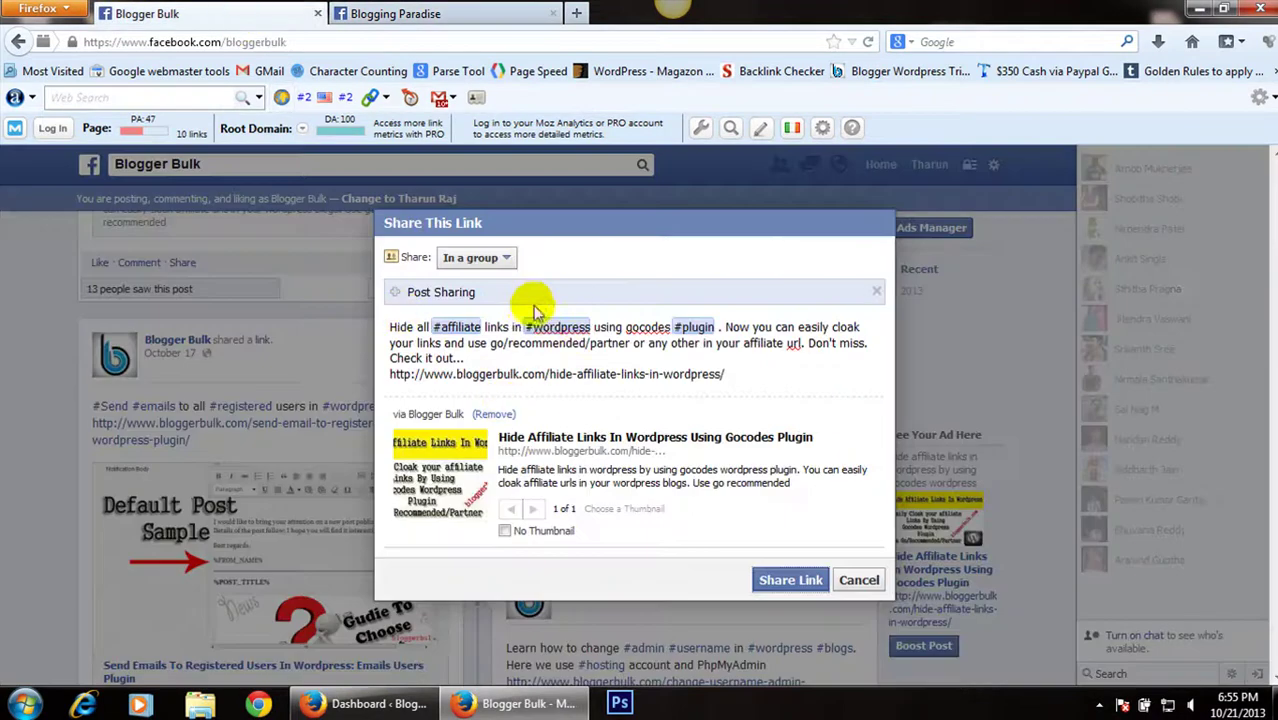
Retarget the share to Everything About Blogging, submit it, and dismiss the posting error.
key(BackSpace)
key(BackSpace)
text(Ever)
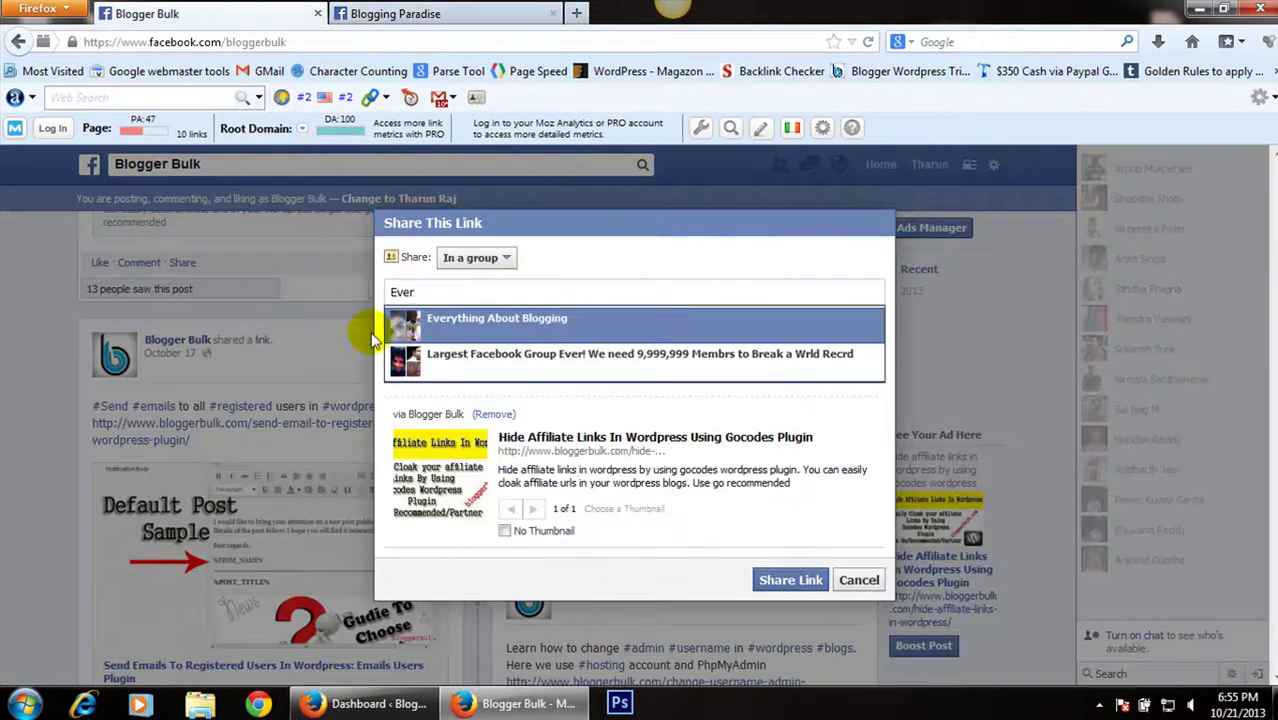
click(458, 320)
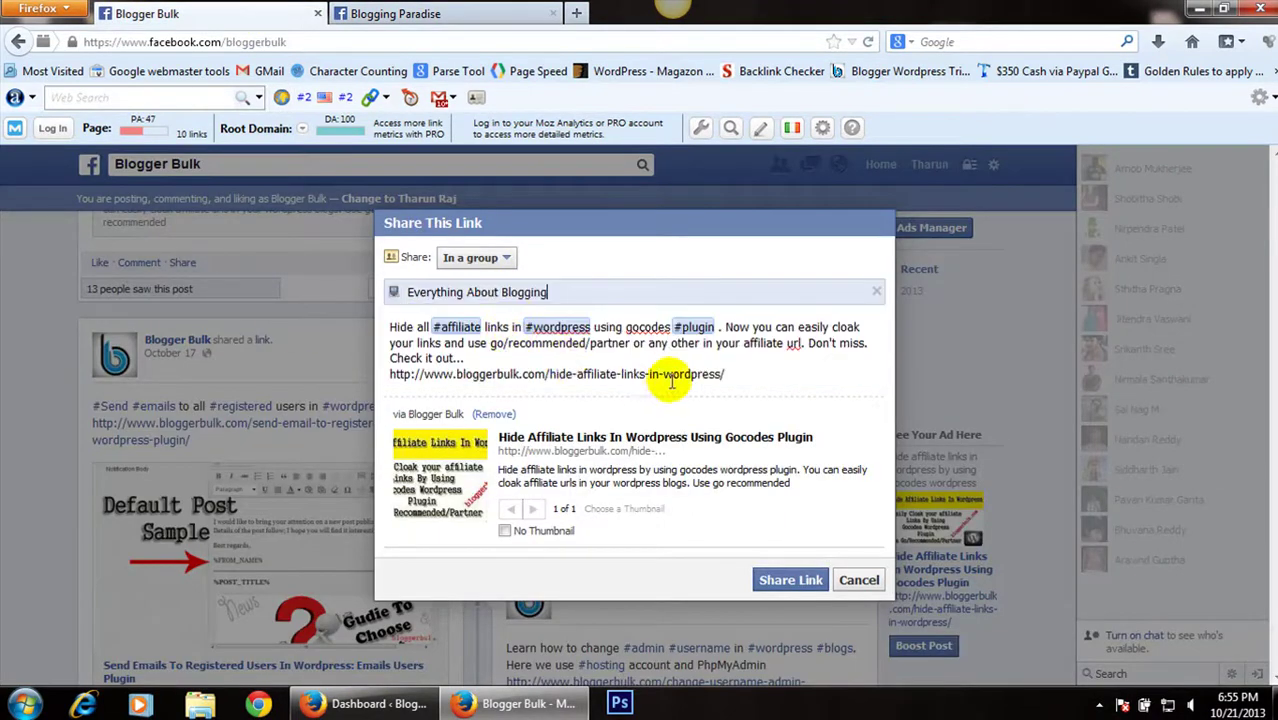
click(793, 585)
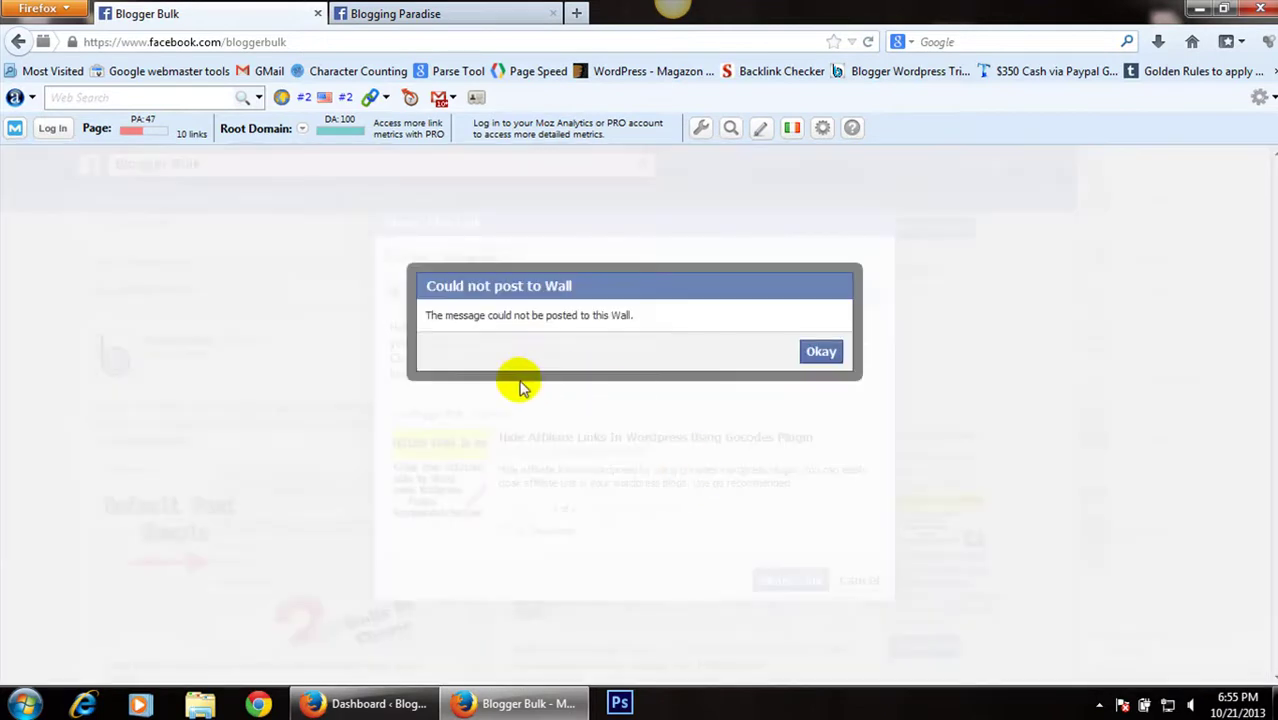
drag(444, 317, 585, 318)
click(571, 320)
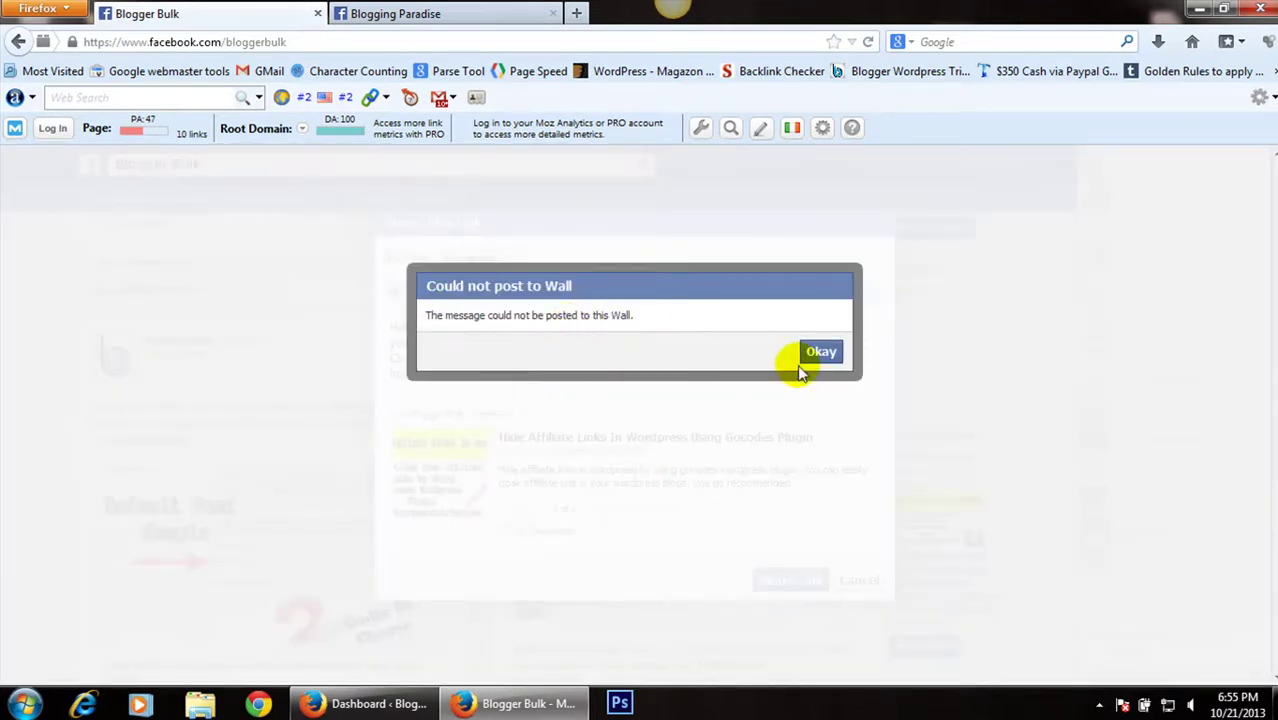
click(838, 356)
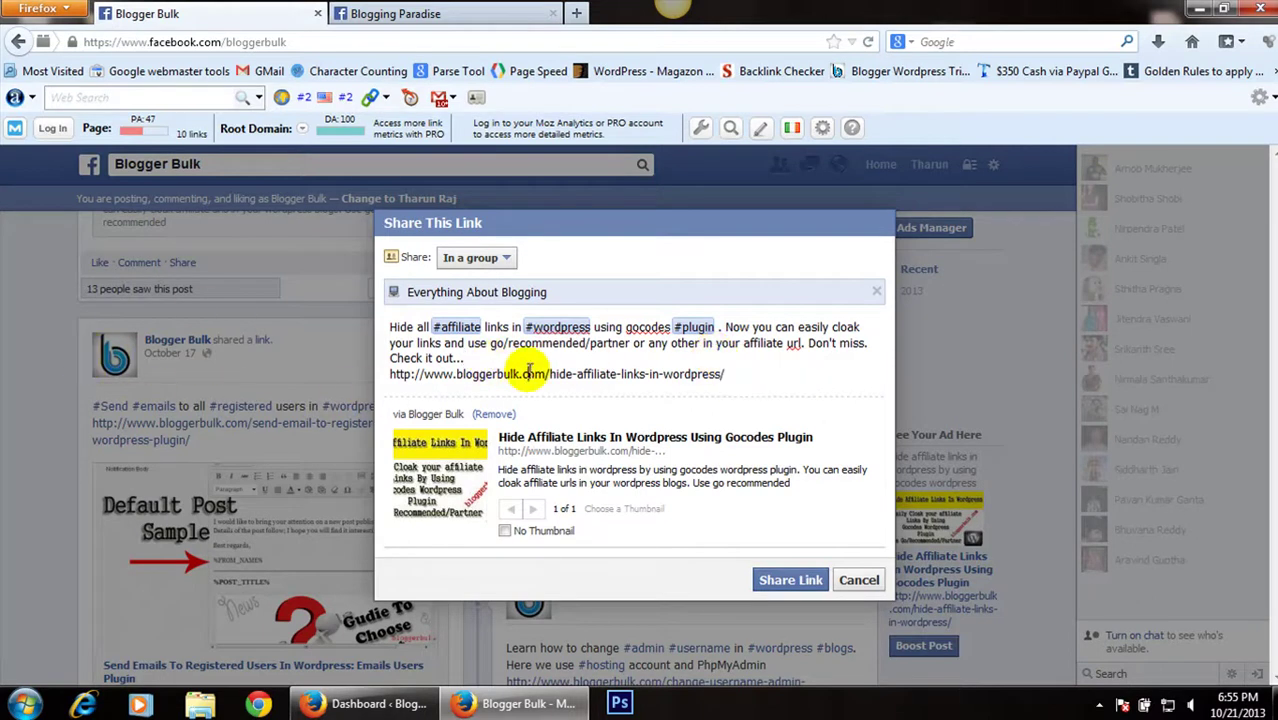
Open the Bloggers Meet group page, then share the link to Bloggers Meet and dismiss the error.
click(430, 14)
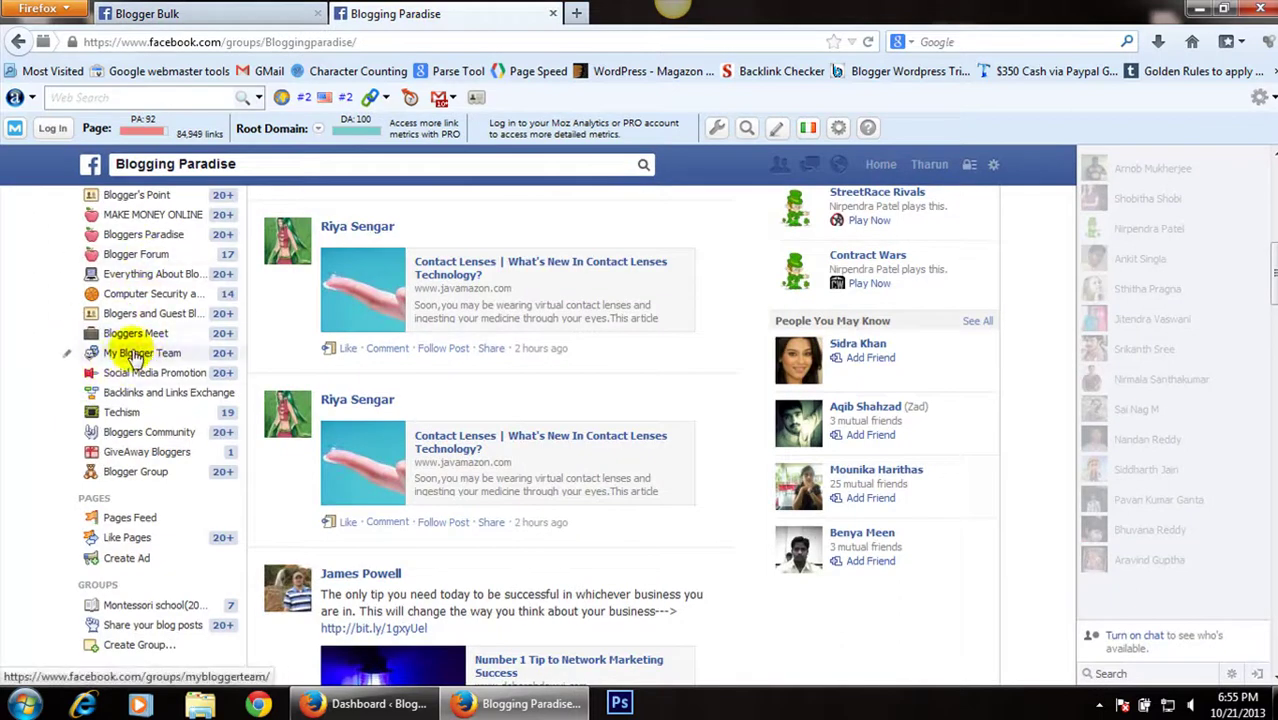
click(125, 334)
click(200, 14)
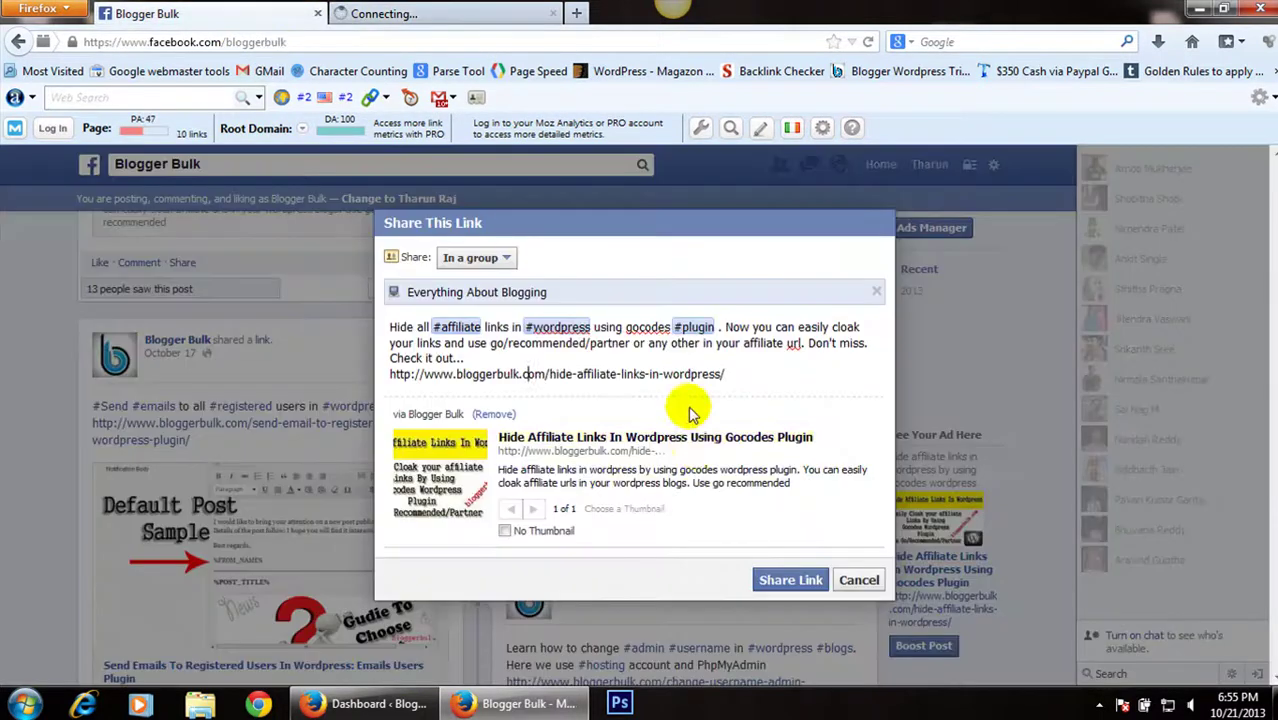
drag(548, 292, 160, 365)
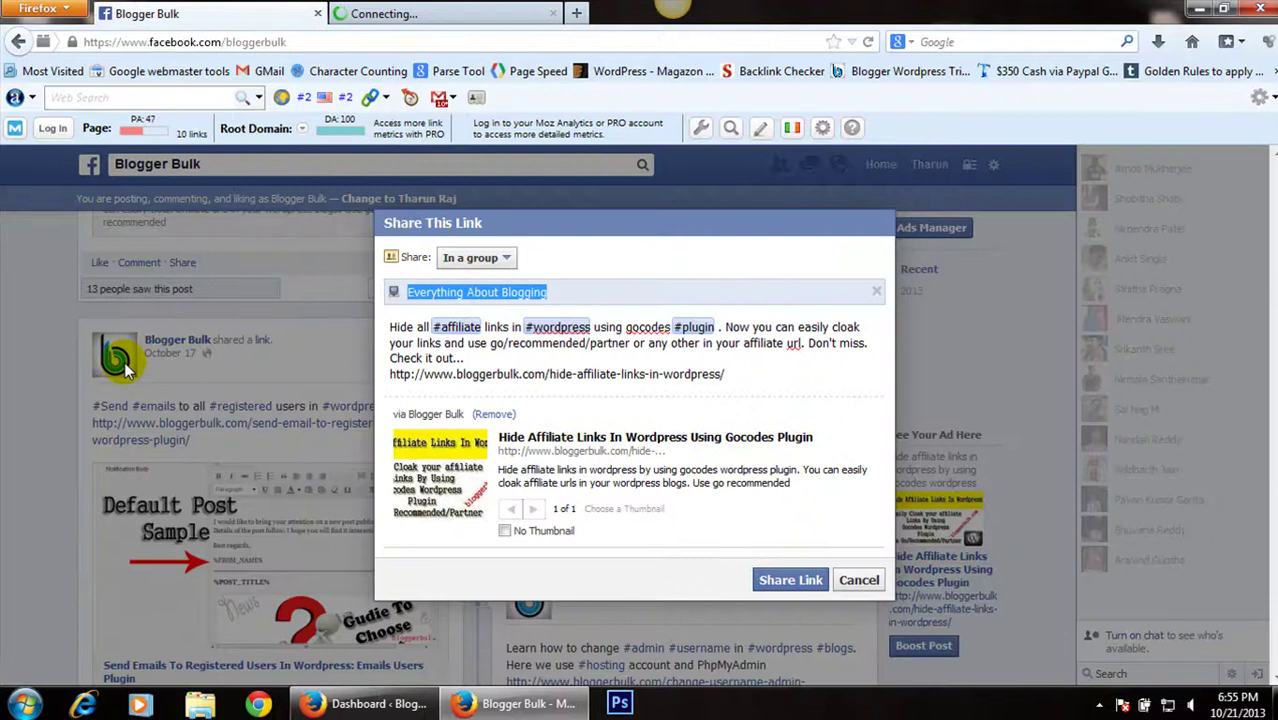
text(Blogger)
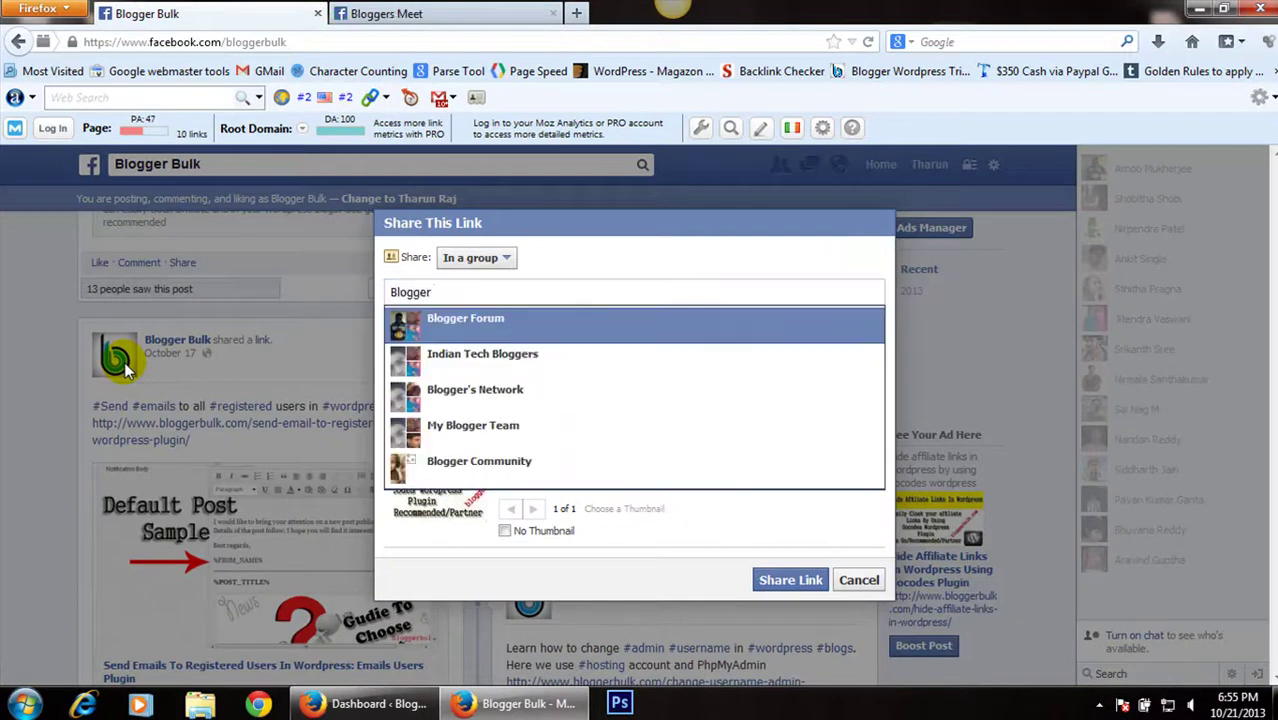
text(s m)
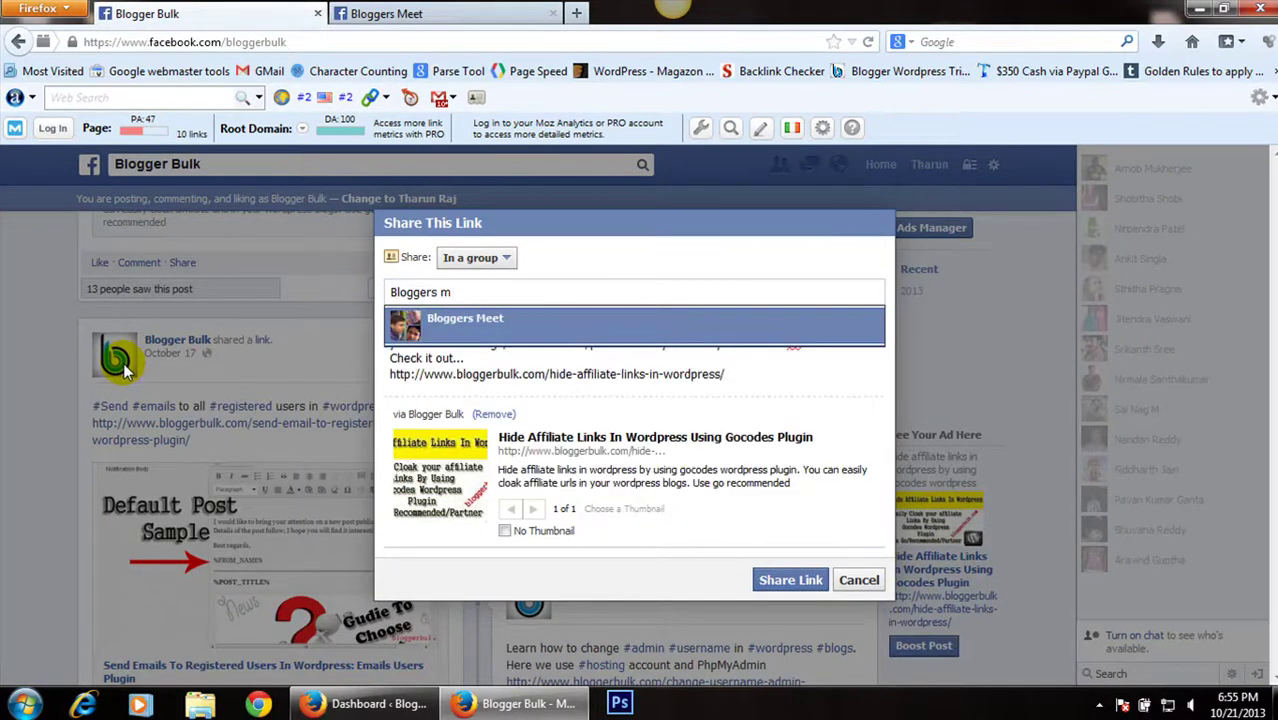
click(445, 318)
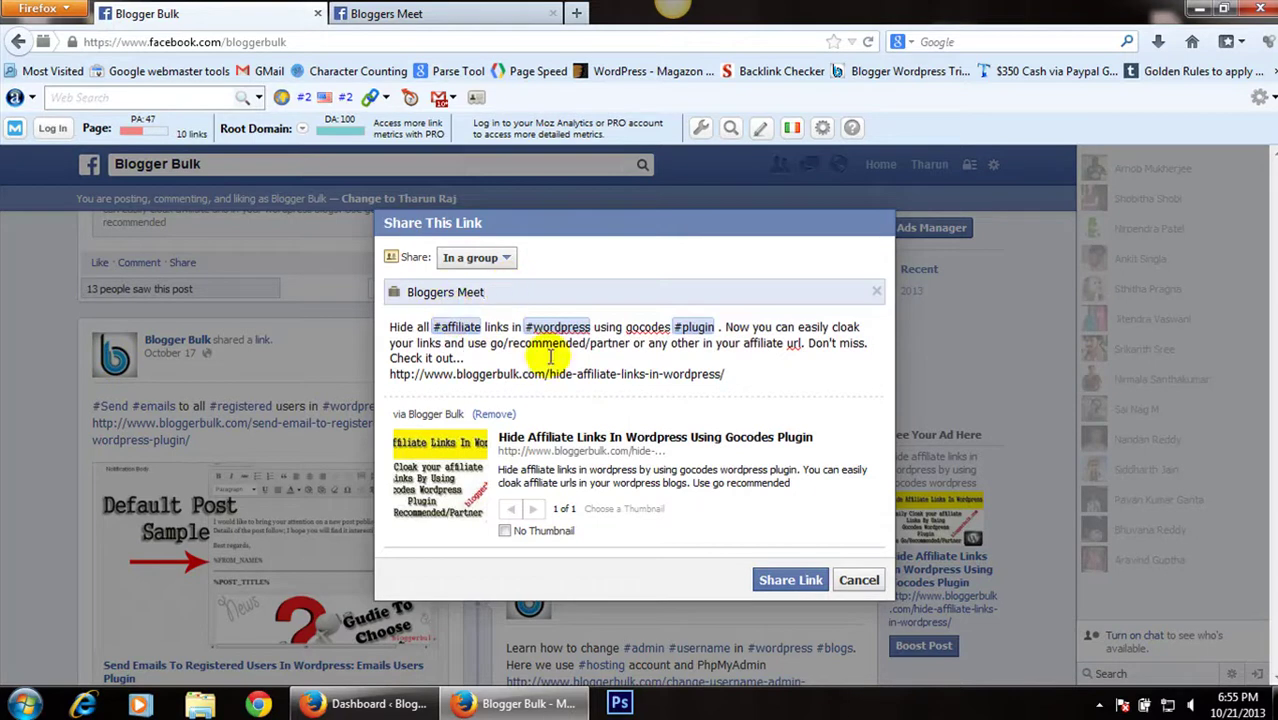
click(791, 581)
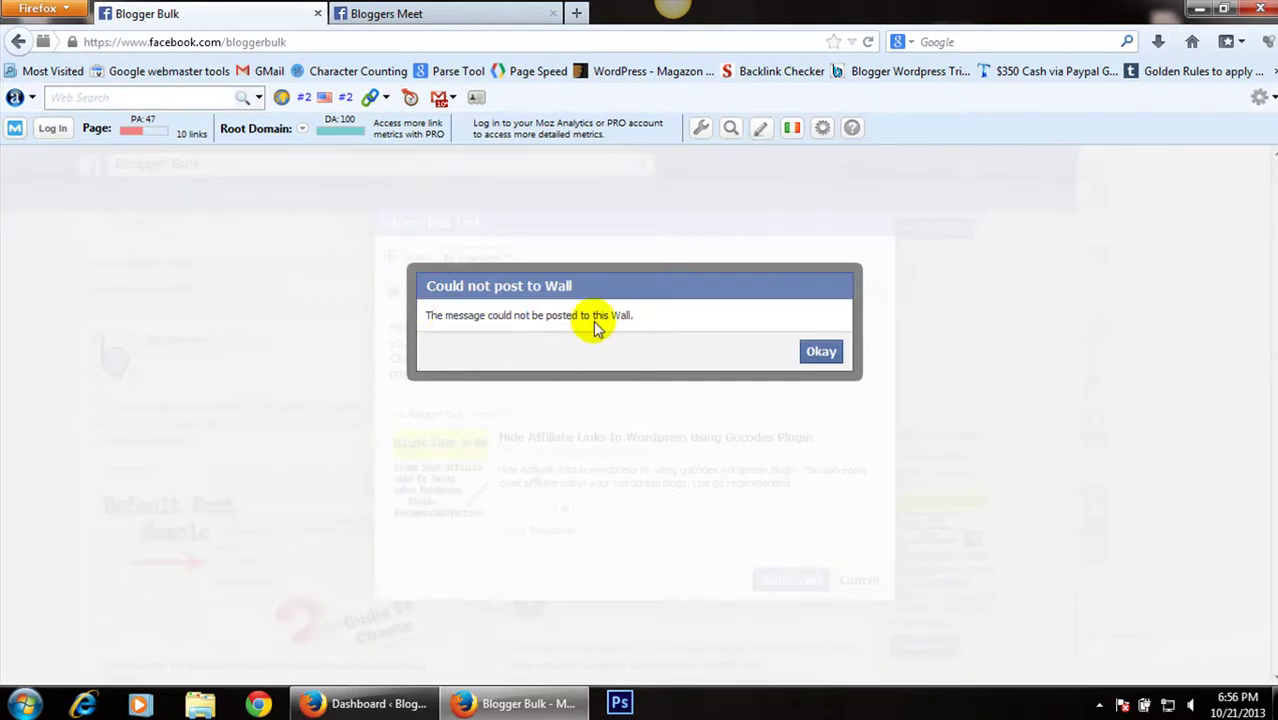
click(816, 348)
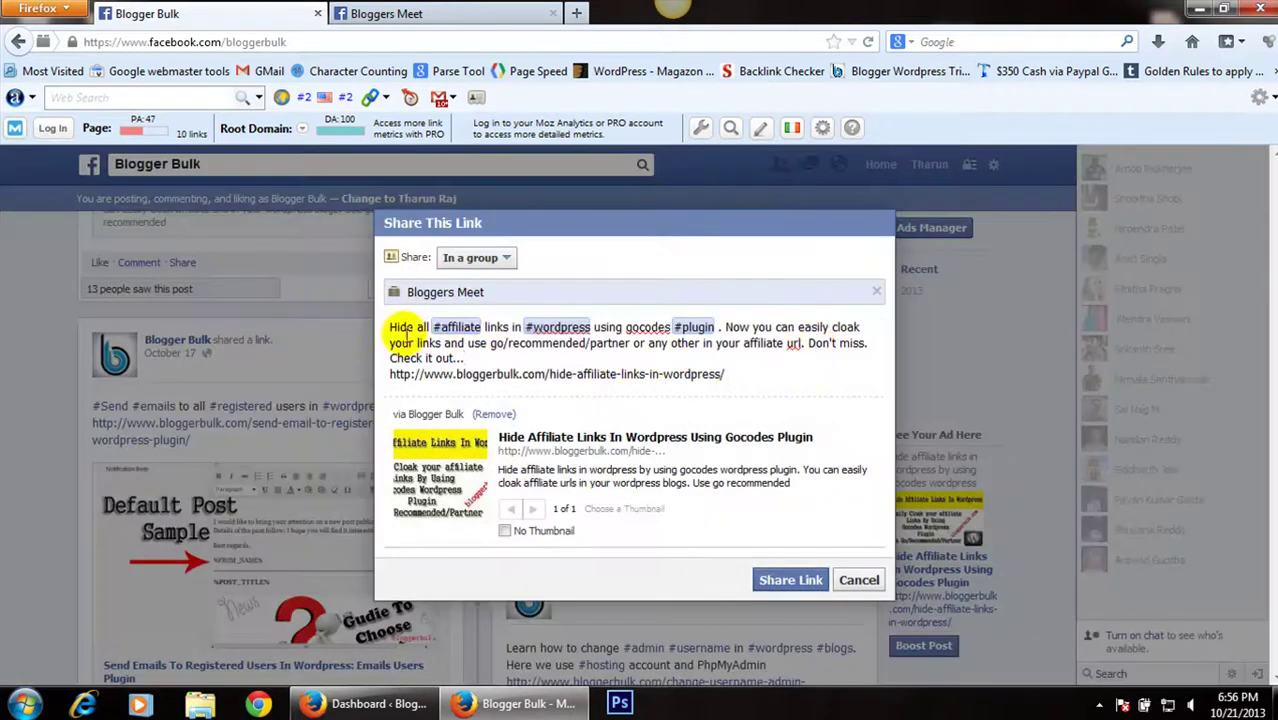
Copy the full share message text including its link.
click(403, 330)
drag(725, 374, 413, 322)
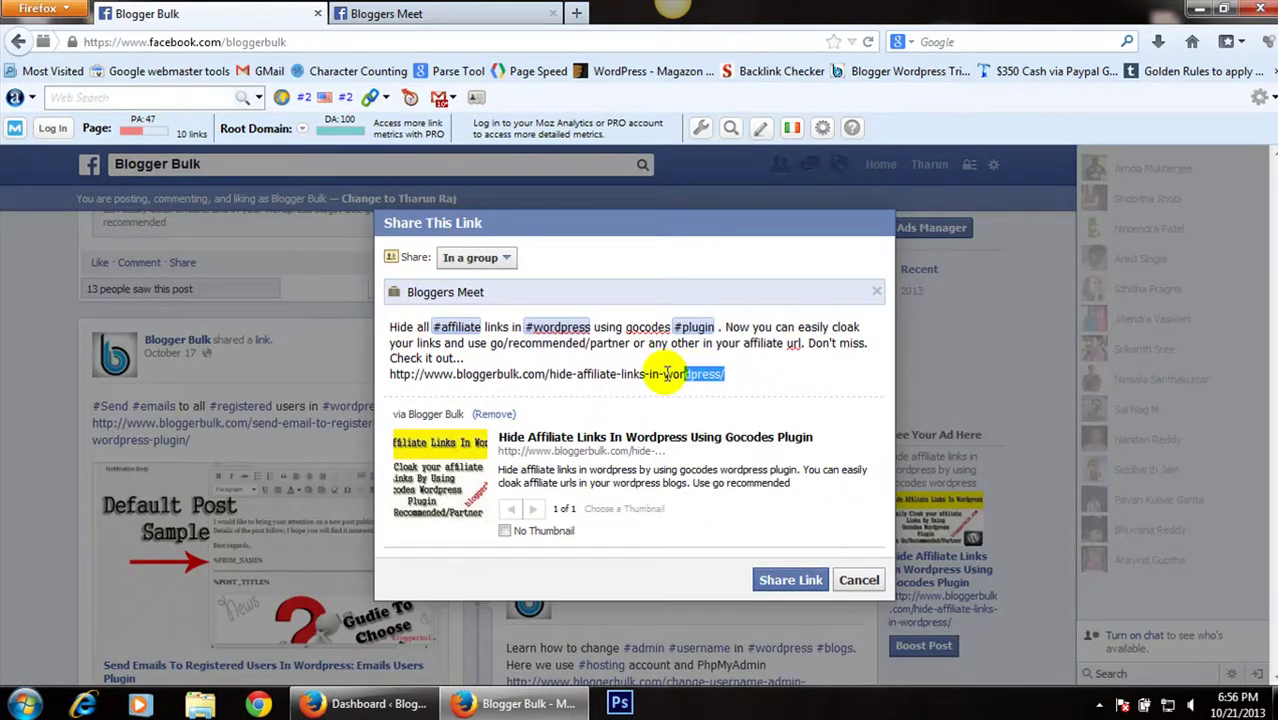
right_click(401, 333)
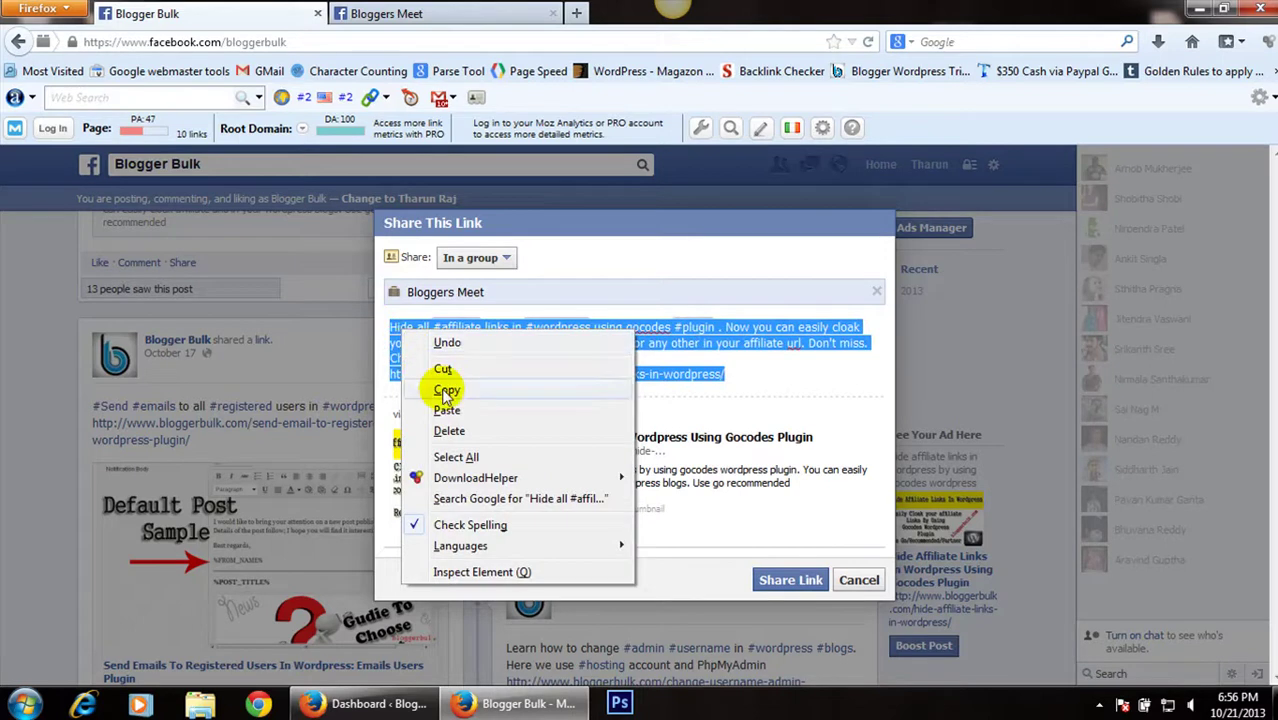
click(446, 391)
Paste the affiliate-links message into a new post on the Bloggers Meet group page.
click(436, 355)
click(414, 13)
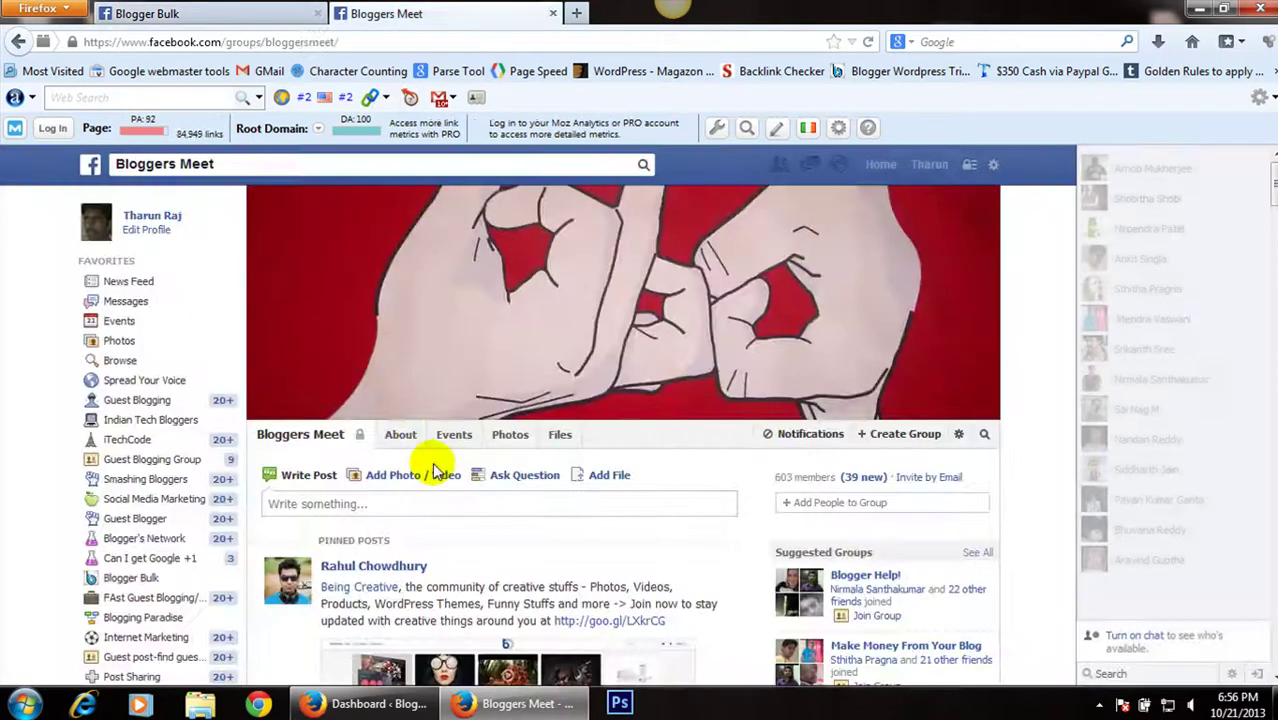
click(442, 503)
scroll(442, 450, down, 2)
right_click(390, 403)
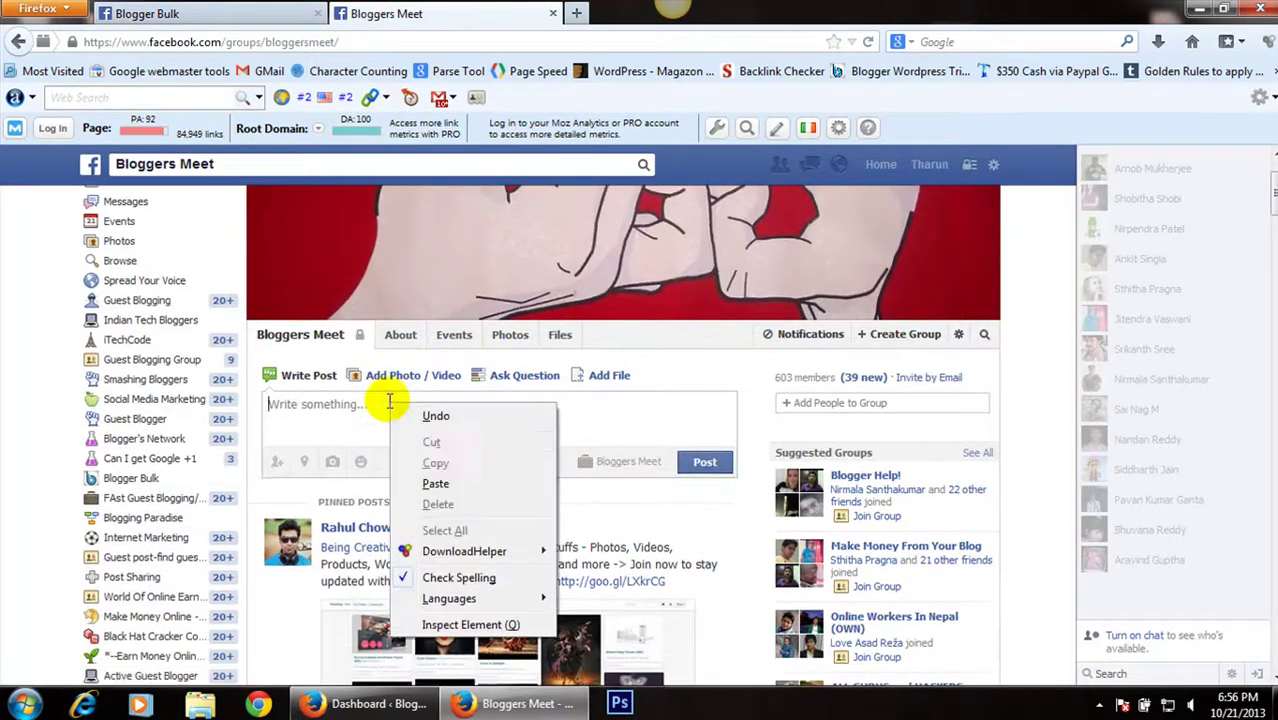
click(435, 483)
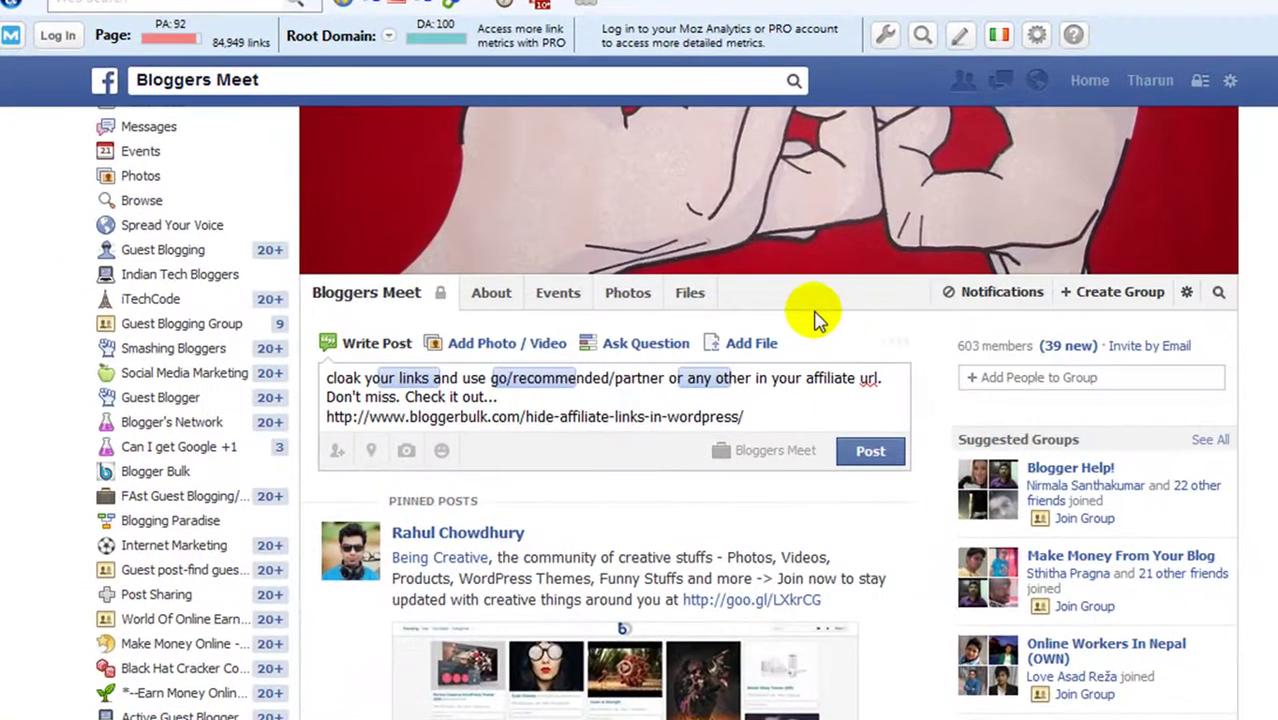
scroll(600, 380, down, 2)
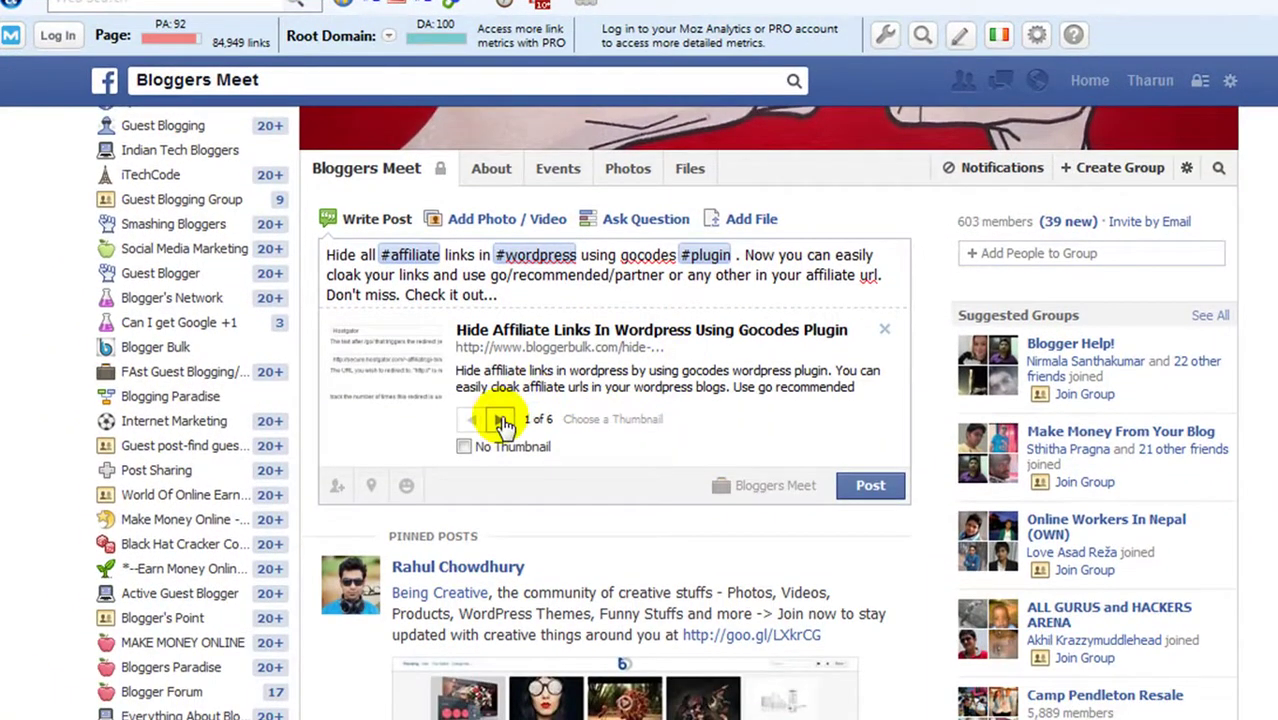
Set the link preview to thumbnail 2 of 6 and close the BigRock notice.
click(501, 421)
click(501, 421)
click(501, 421)
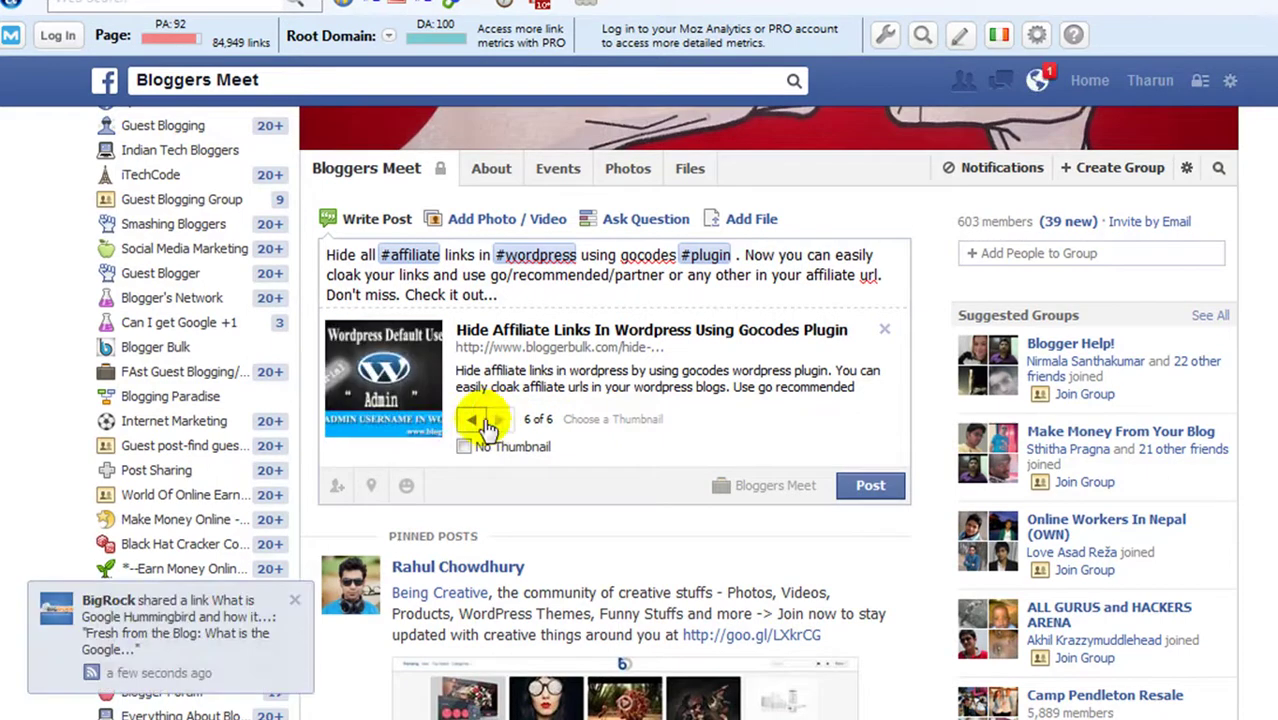
click(472, 421)
click(472, 421)
click(472, 421)
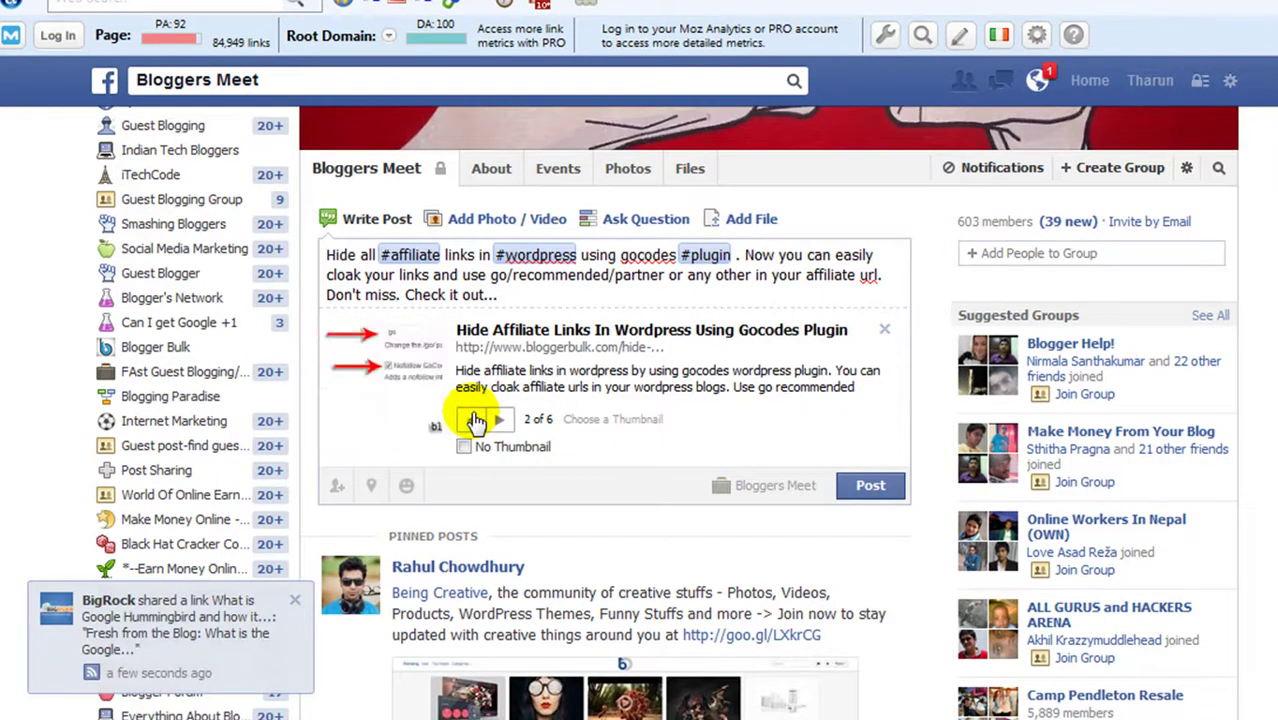
click(294, 599)
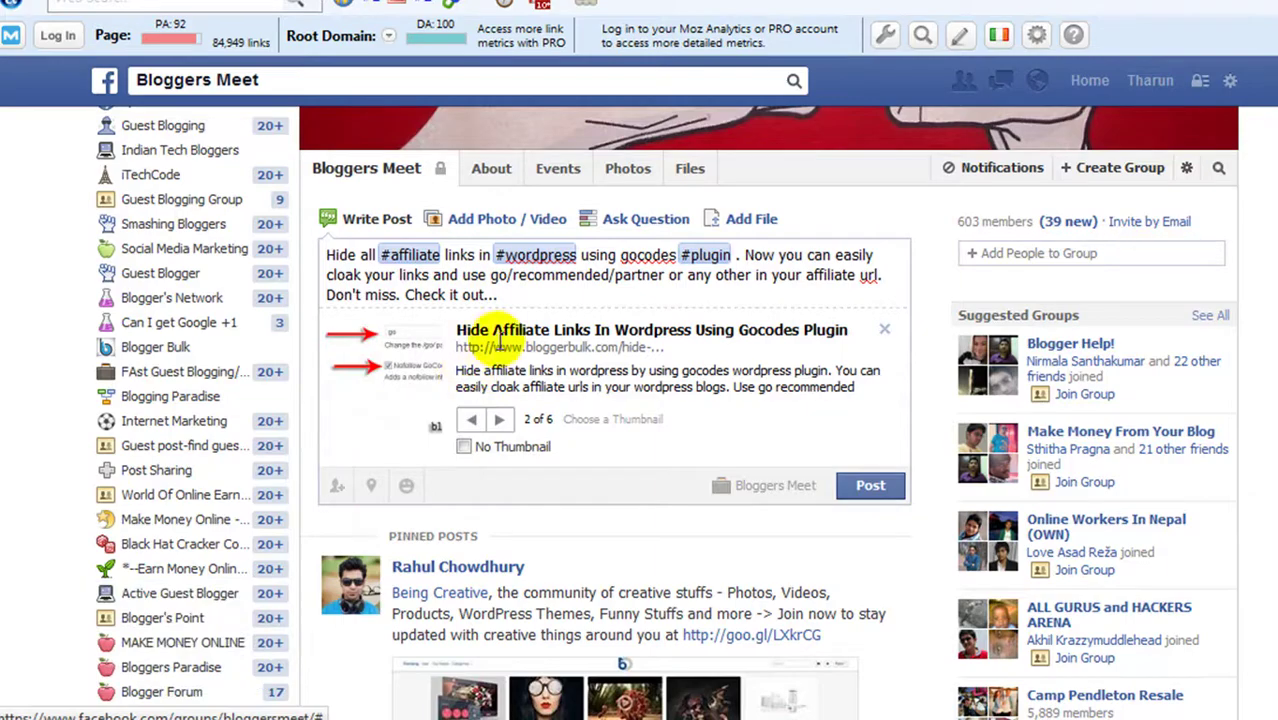
Post the affiliate-links draft to Bloggers Meet and dismiss the 'Something went wrong' error.
click(868, 487)
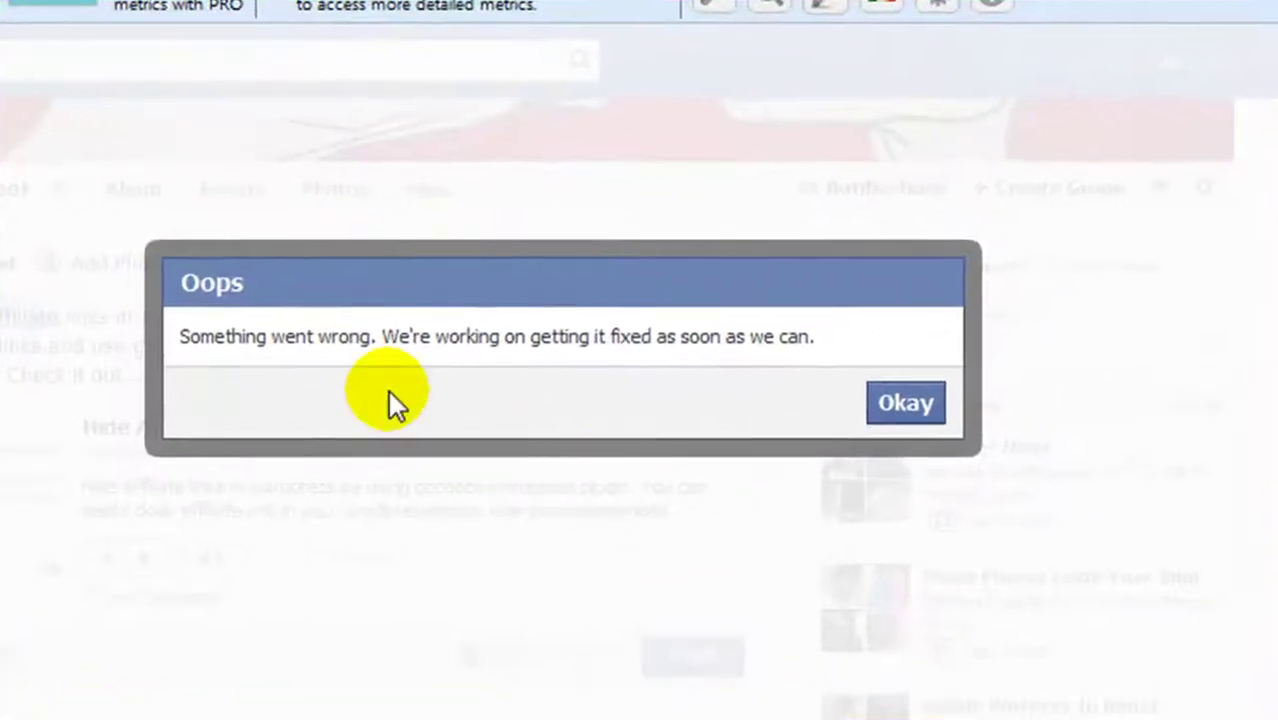
click(552, 347)
drag(614, 340, 738, 340)
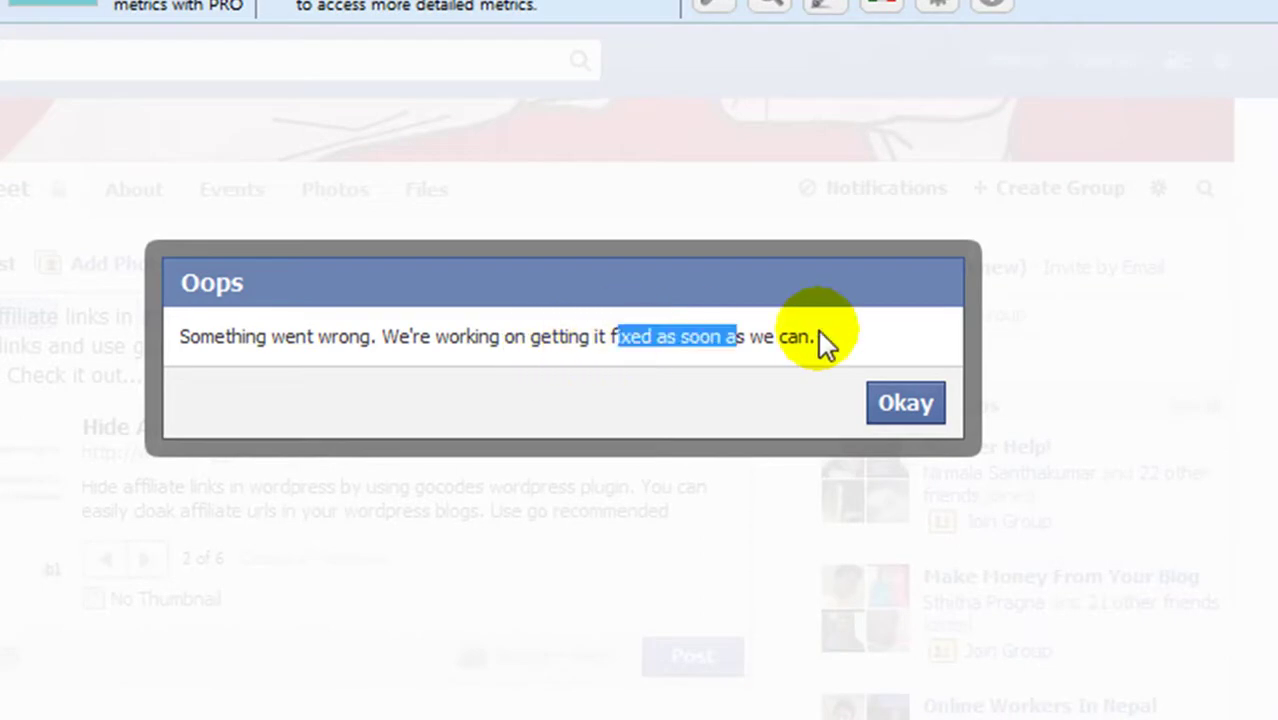
click(818, 331)
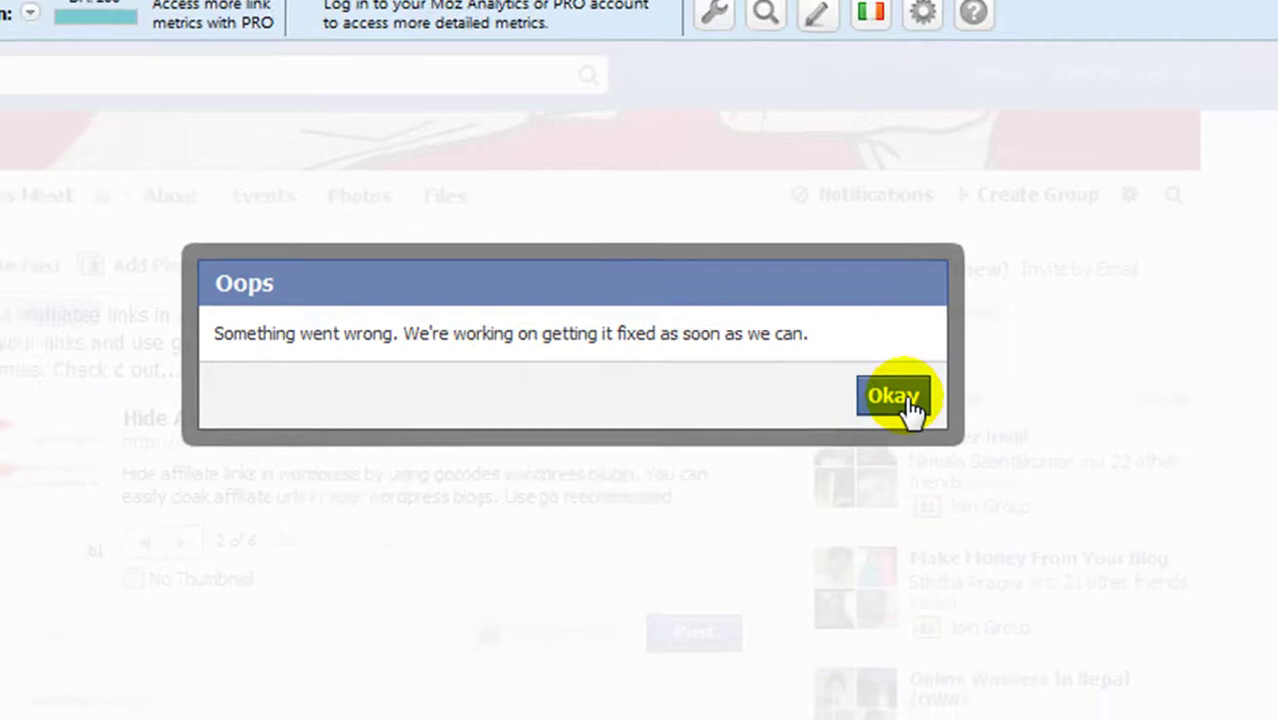
click(922, 410)
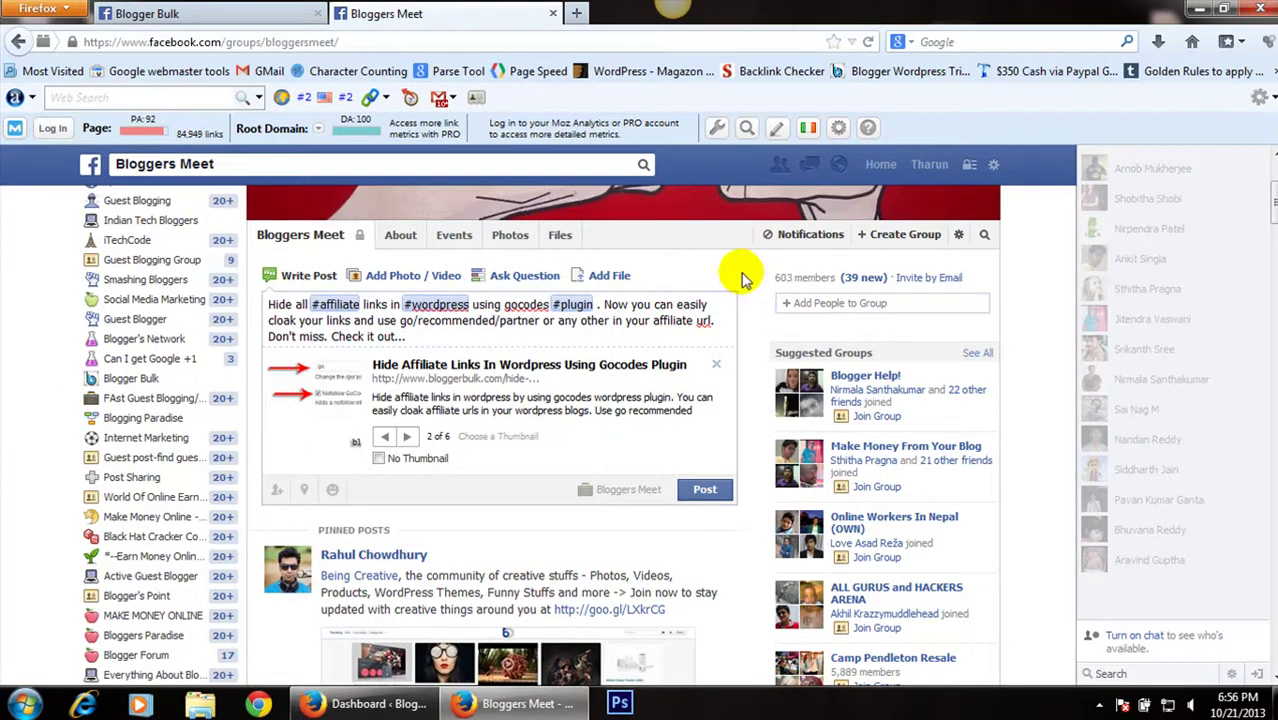
scroll(160, 345, down, 3)
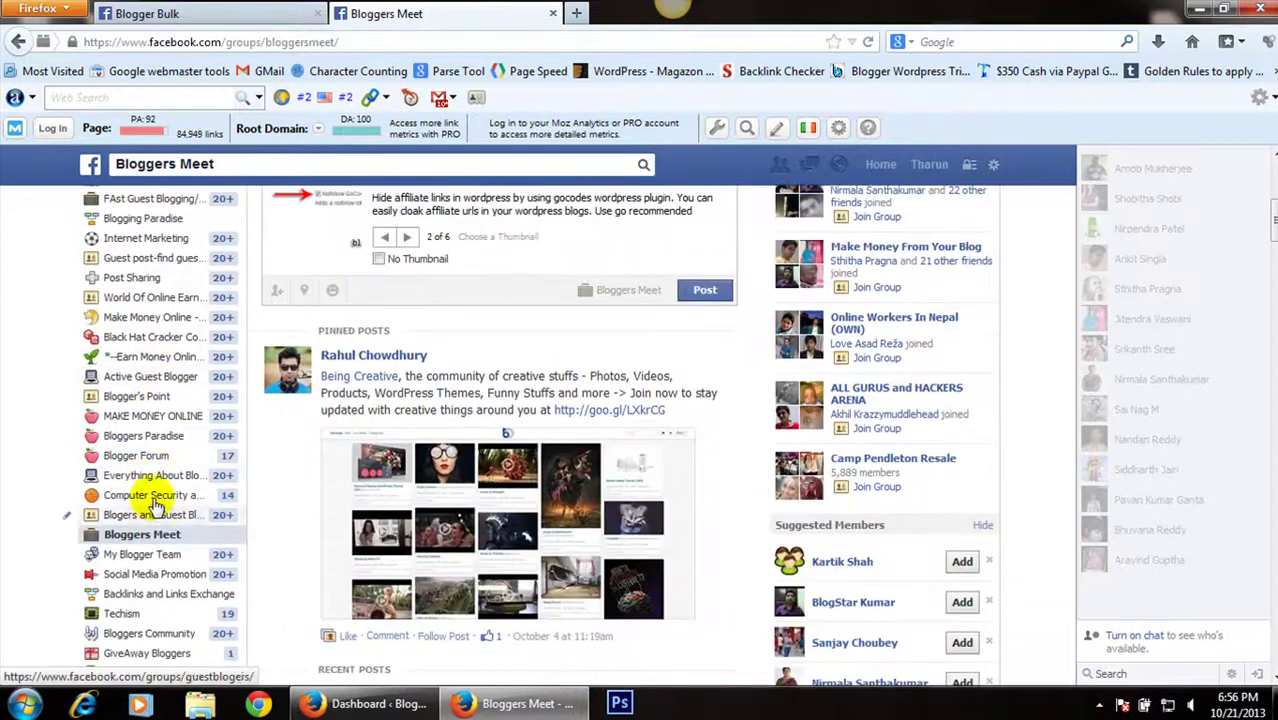
Paste the affiliate-links post in Bloggers Paradise with the second thumbnail, post it, and dismiss the error.
click(146, 438)
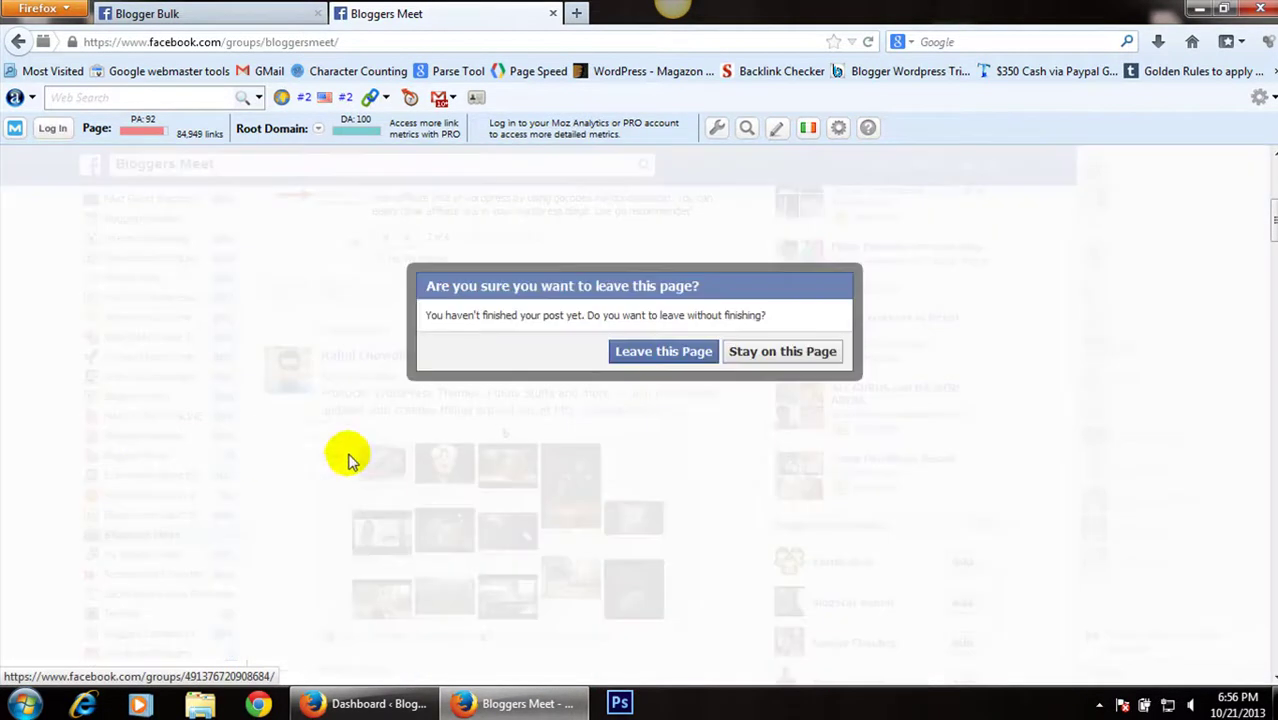
click(664, 352)
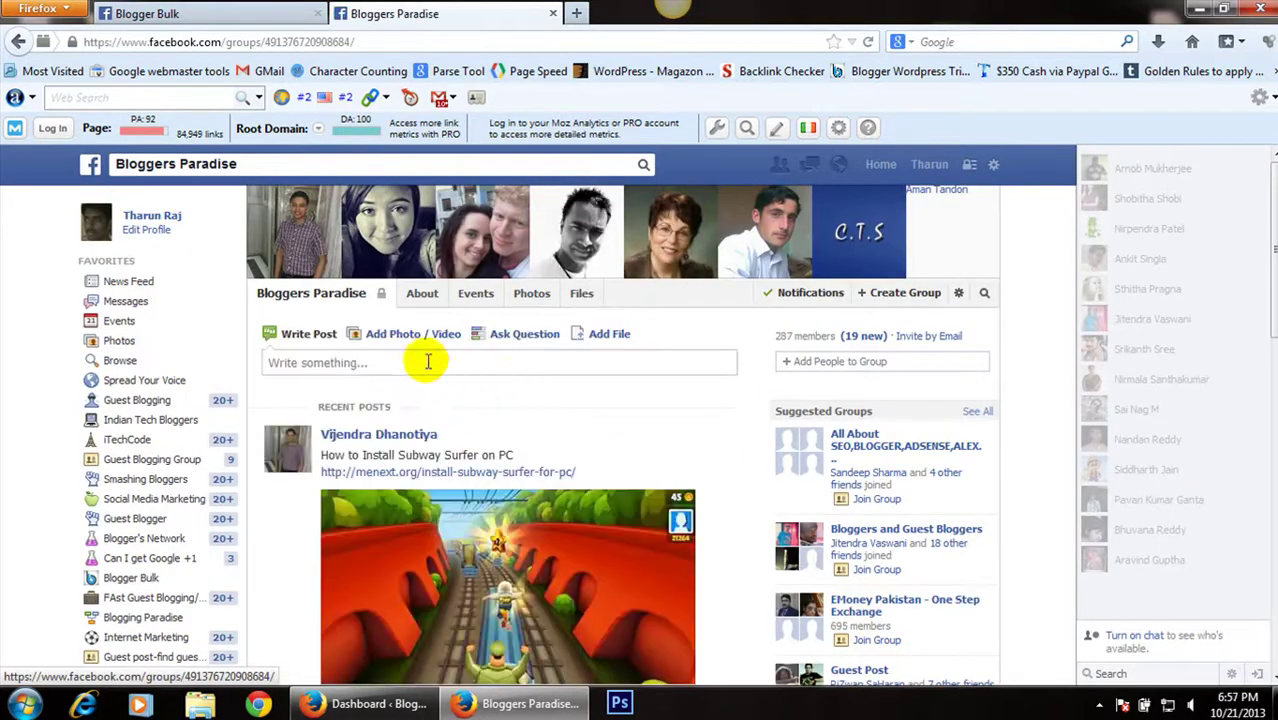
click(422, 362)
right_click(410, 374)
click(455, 452)
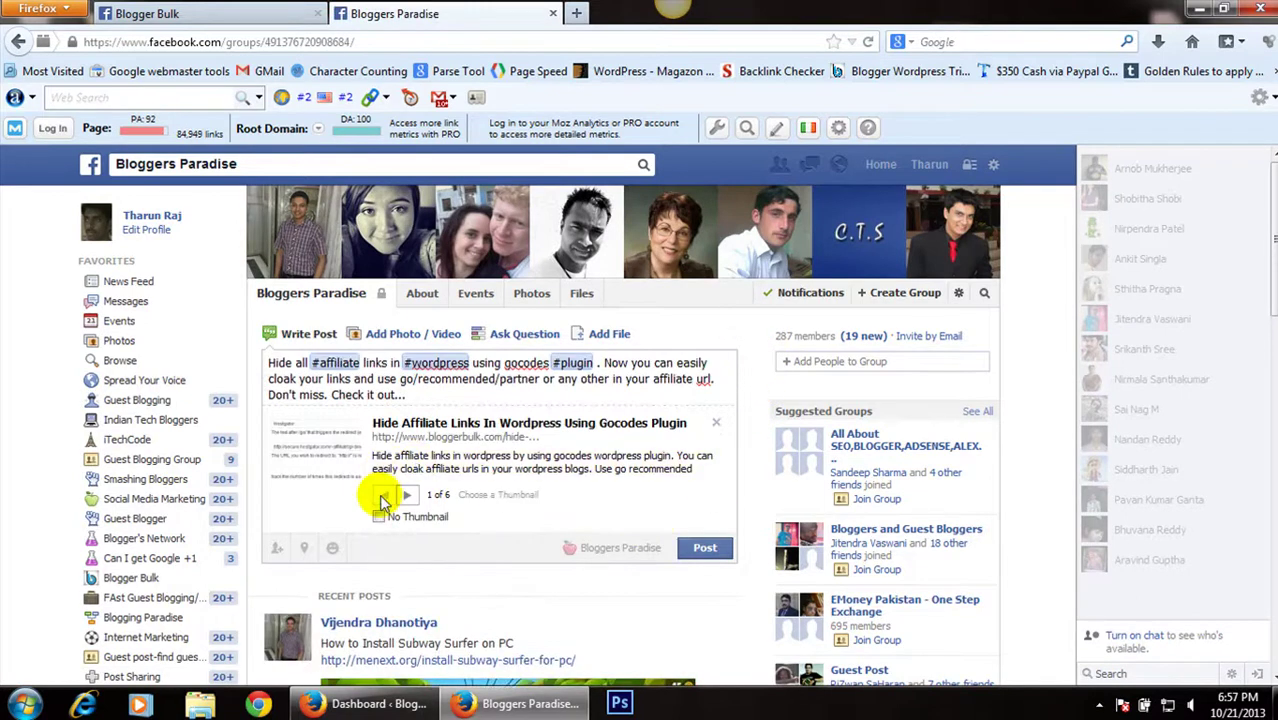
click(406, 494)
click(708, 550)
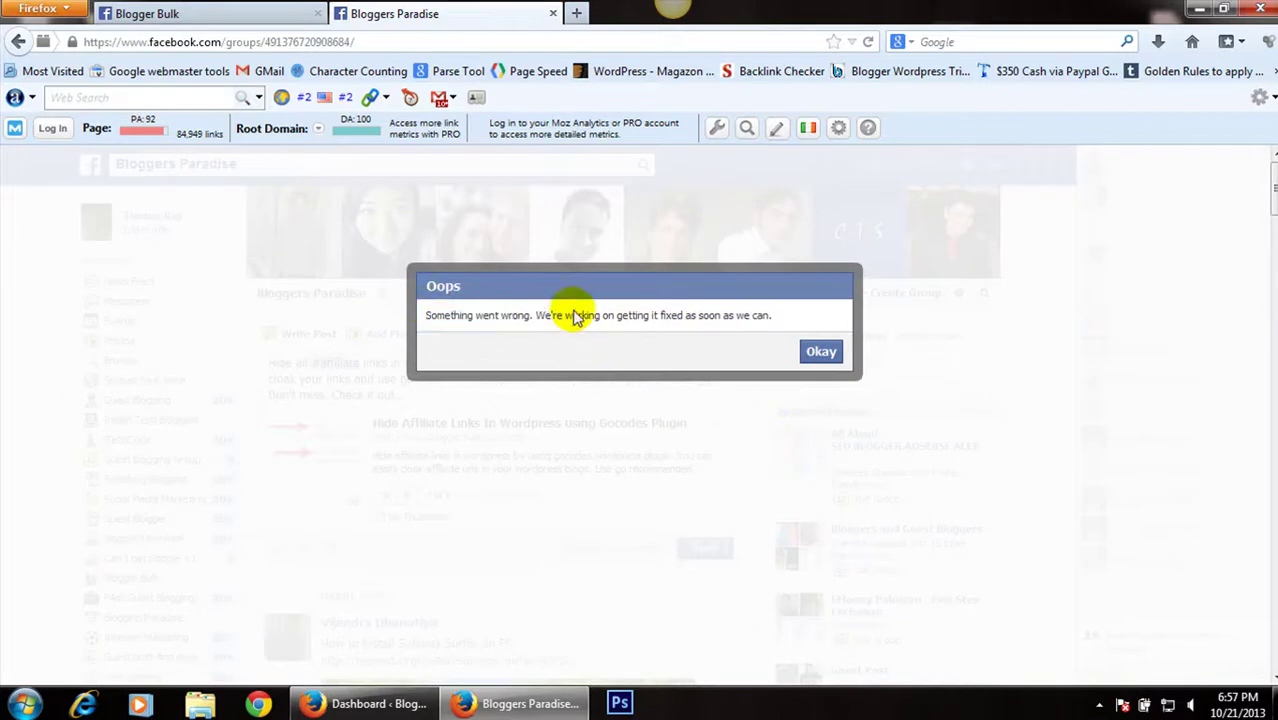
click(820, 351)
Cancel the link share and reload the Blogger Bulk page.
click(150, 13)
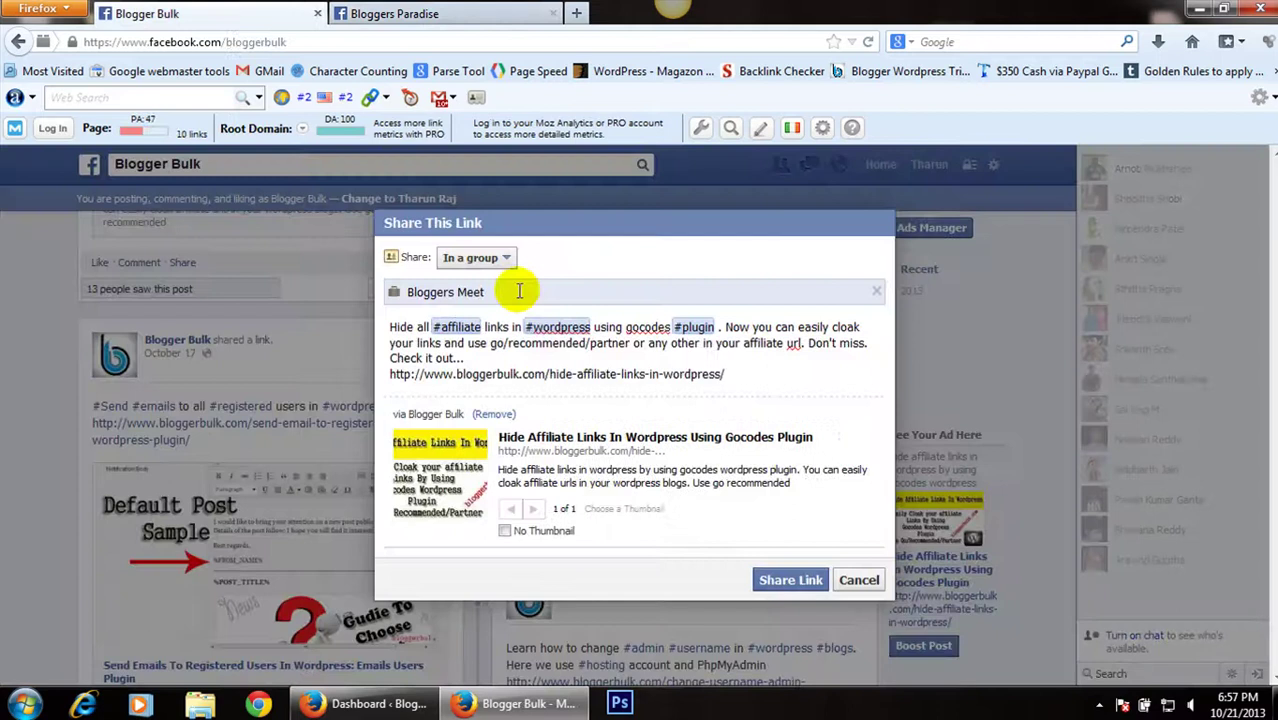
click(858, 580)
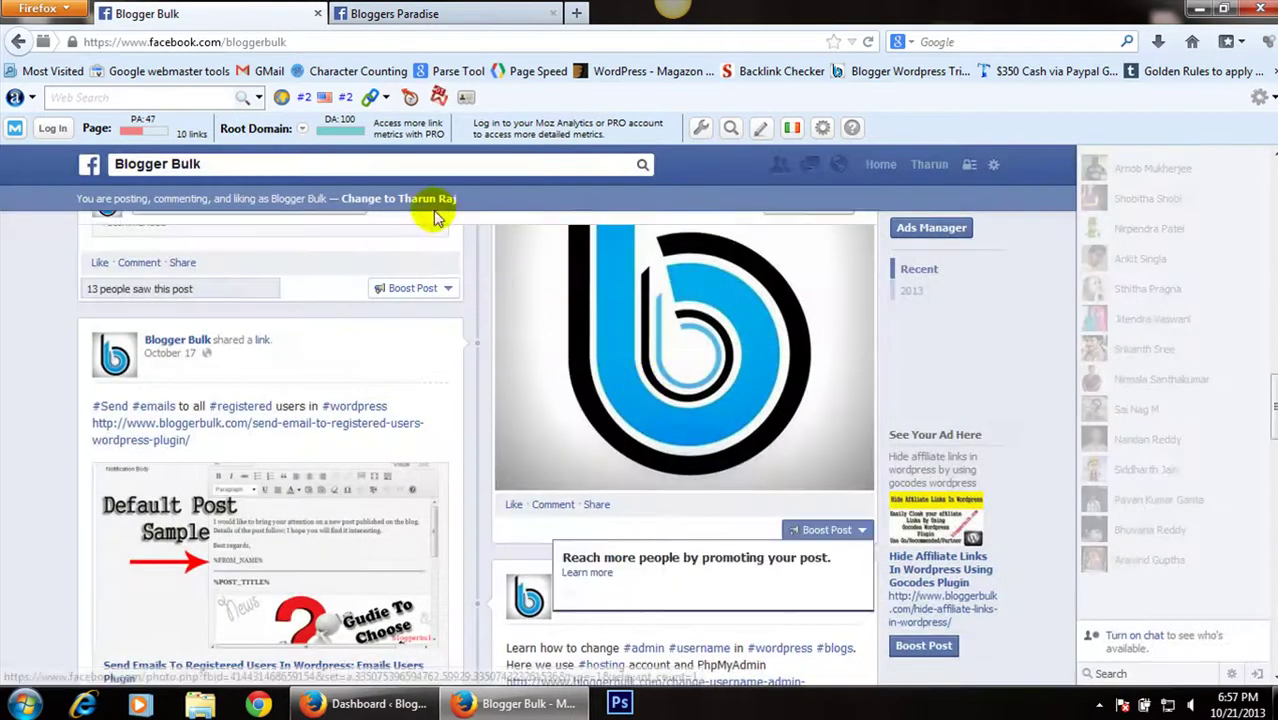
scroll(435, 218, down, 1)
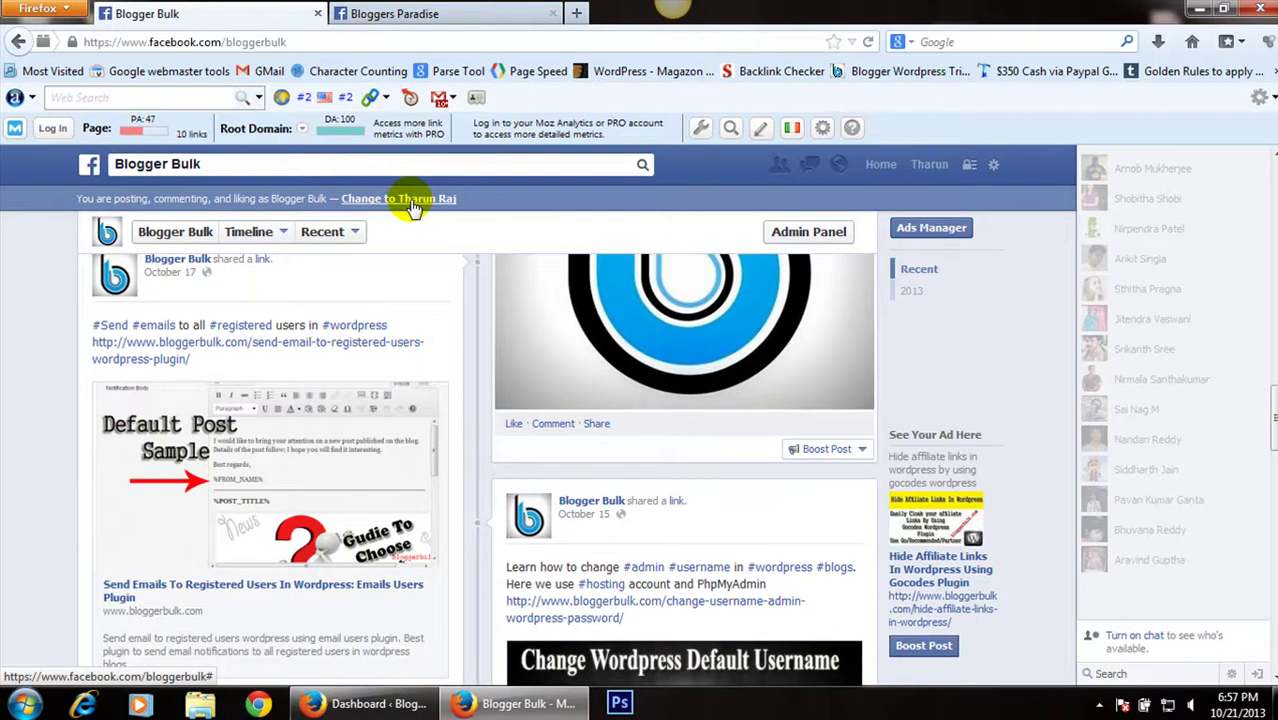
click(302, 41)
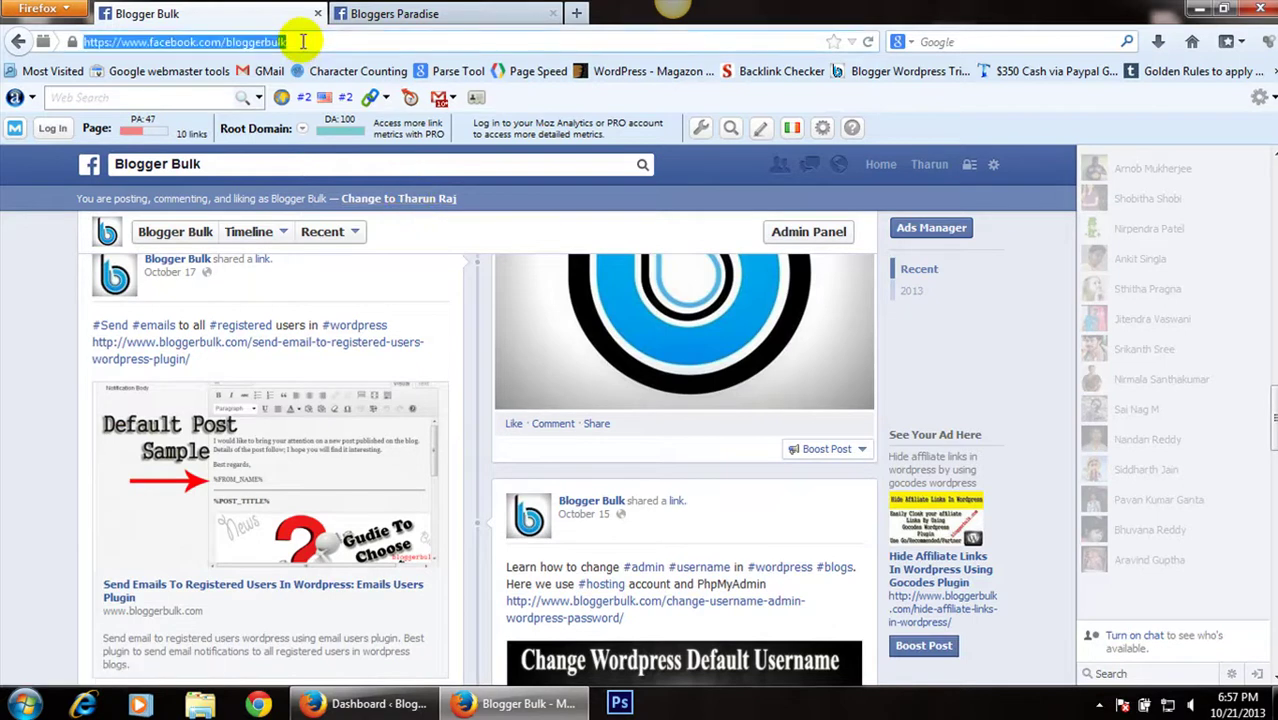
key(Return)
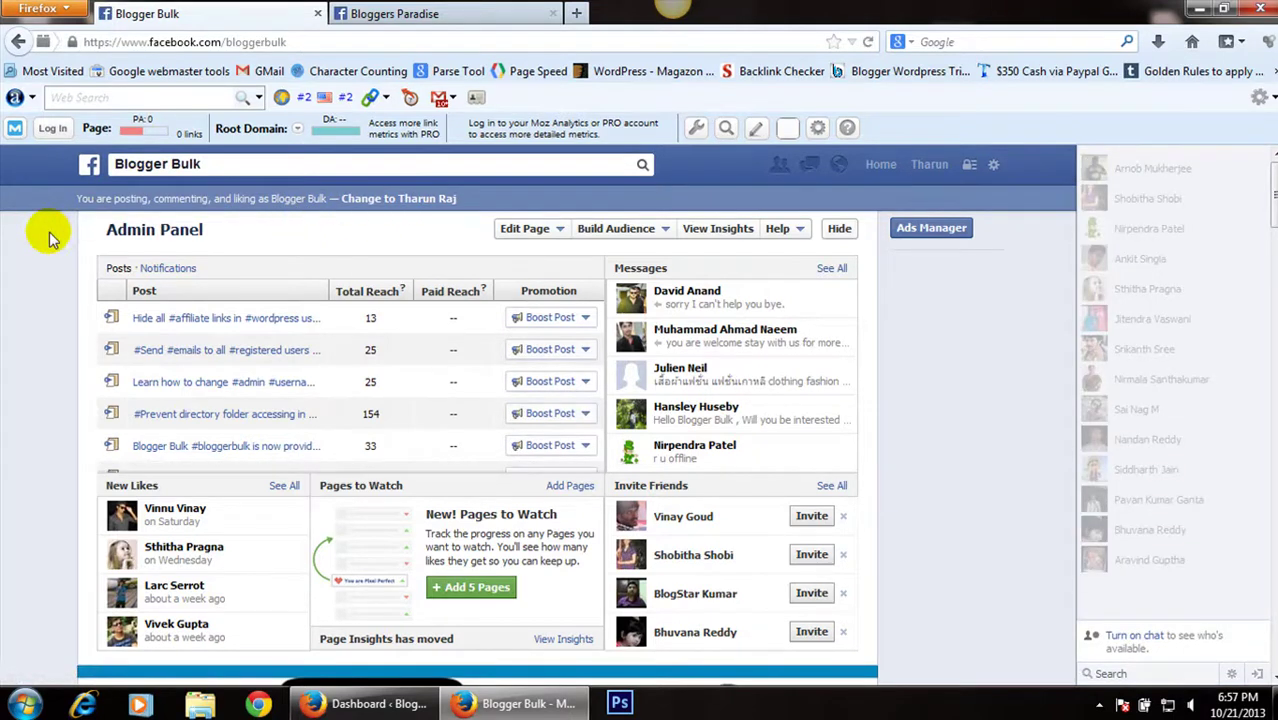
Switch to acting as the Tharun Raj personal profile and go back to Bloggers Paradise.
scroll(50, 236, down, 5)
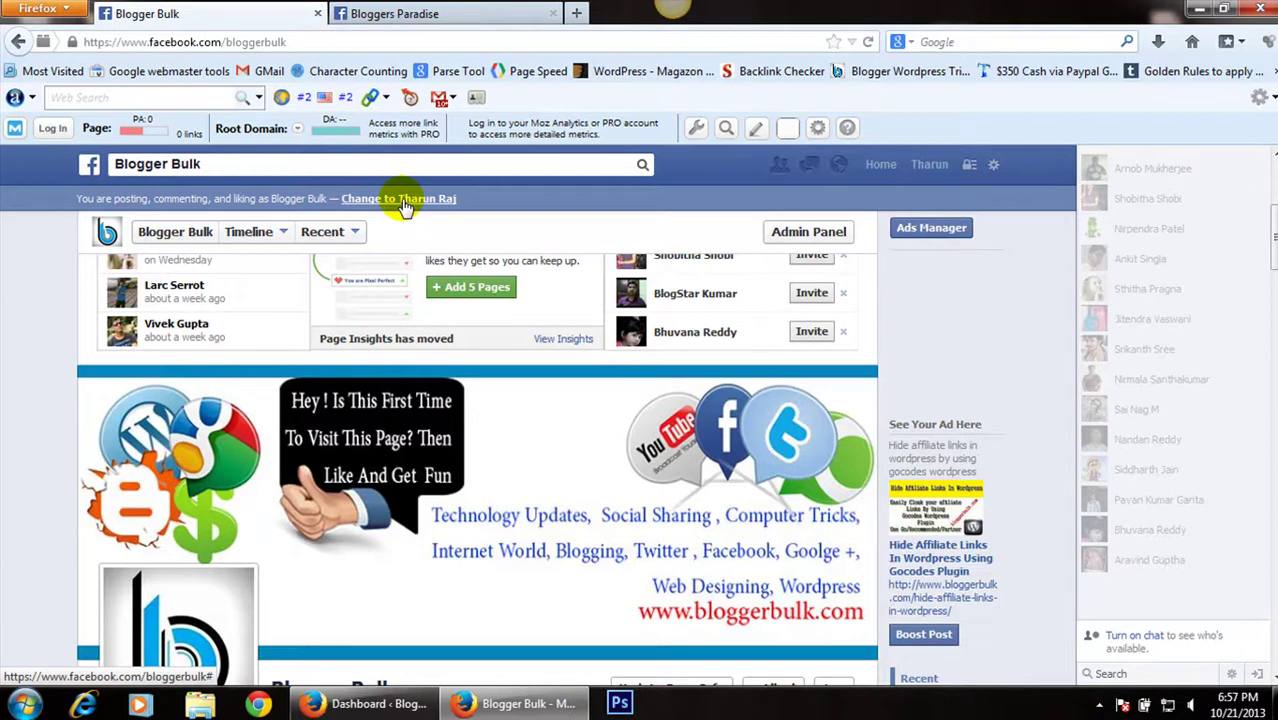
click(405, 200)
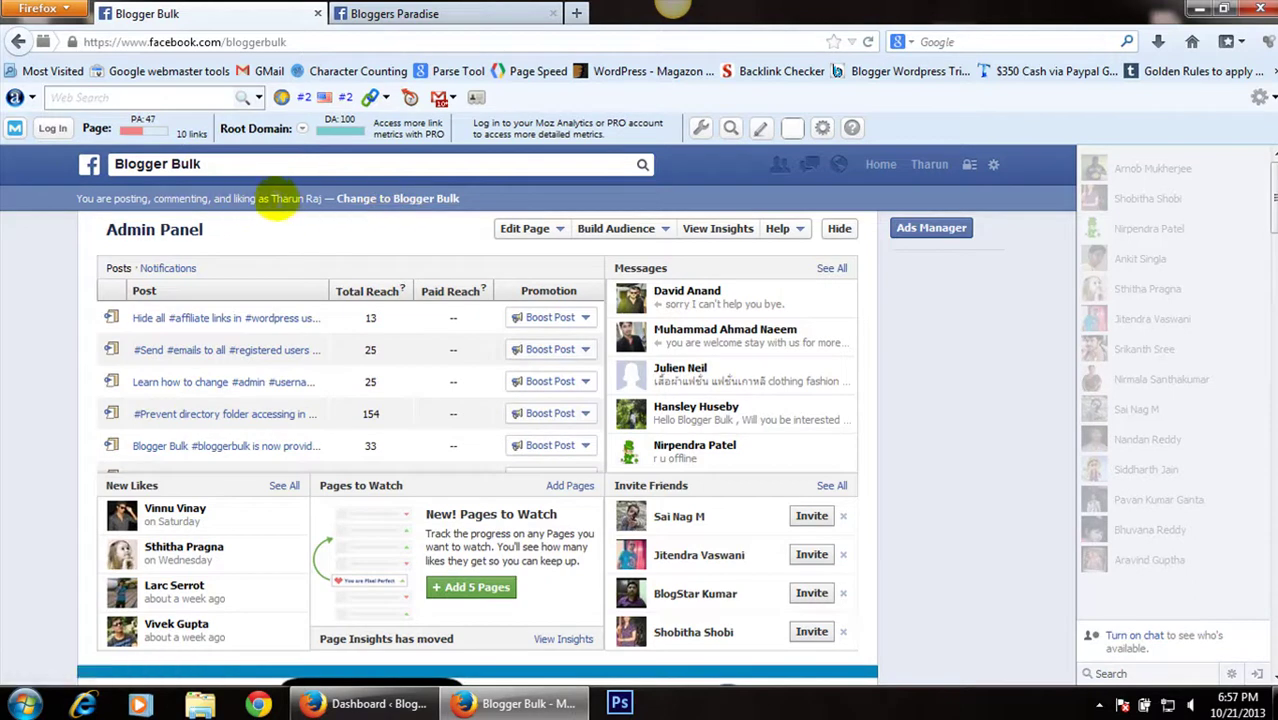
click(474, 10)
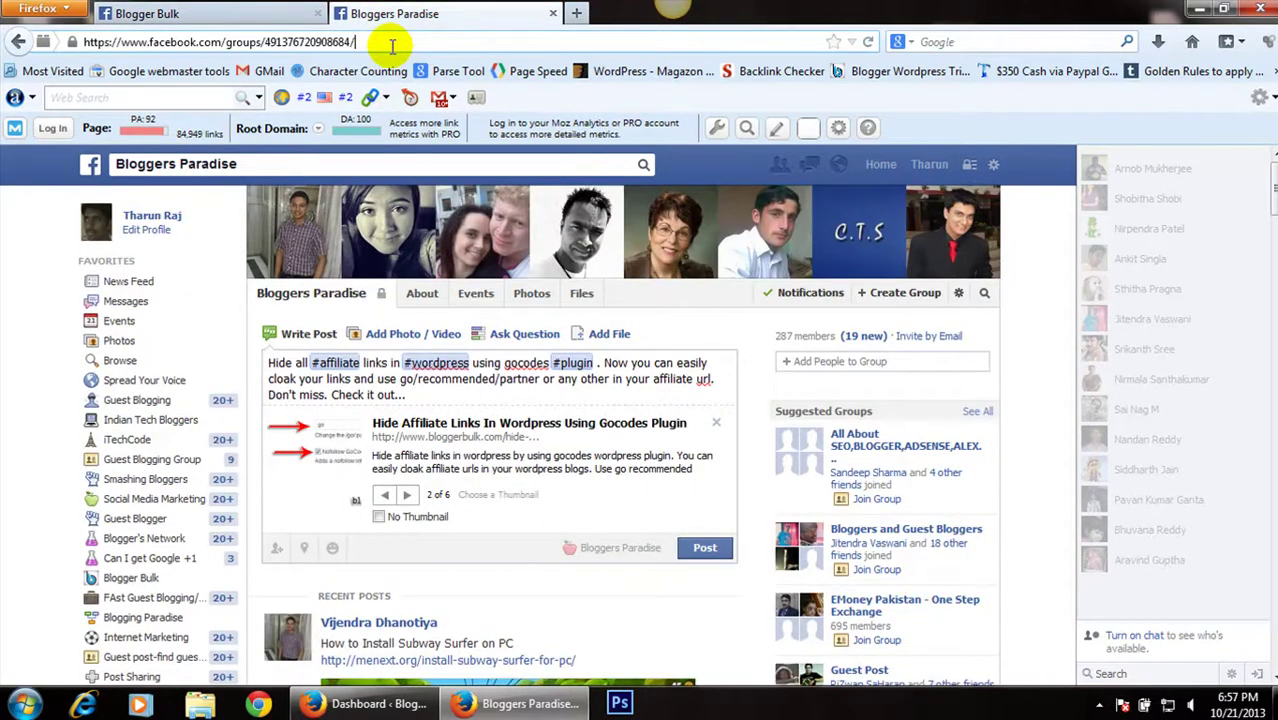
Reload Bloggers Paradise, discarding the unfinished affiliate-links draft.
drag(410, 394, 270, 357)
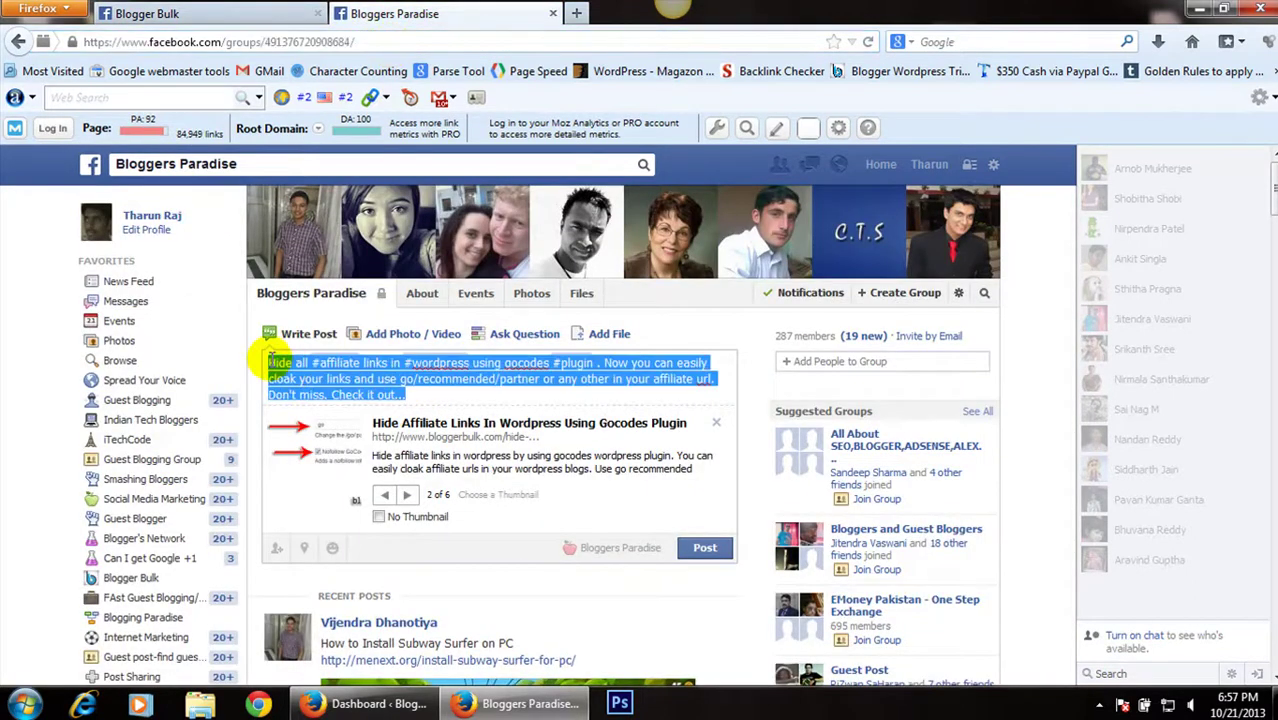
click(432, 42)
key(Return)
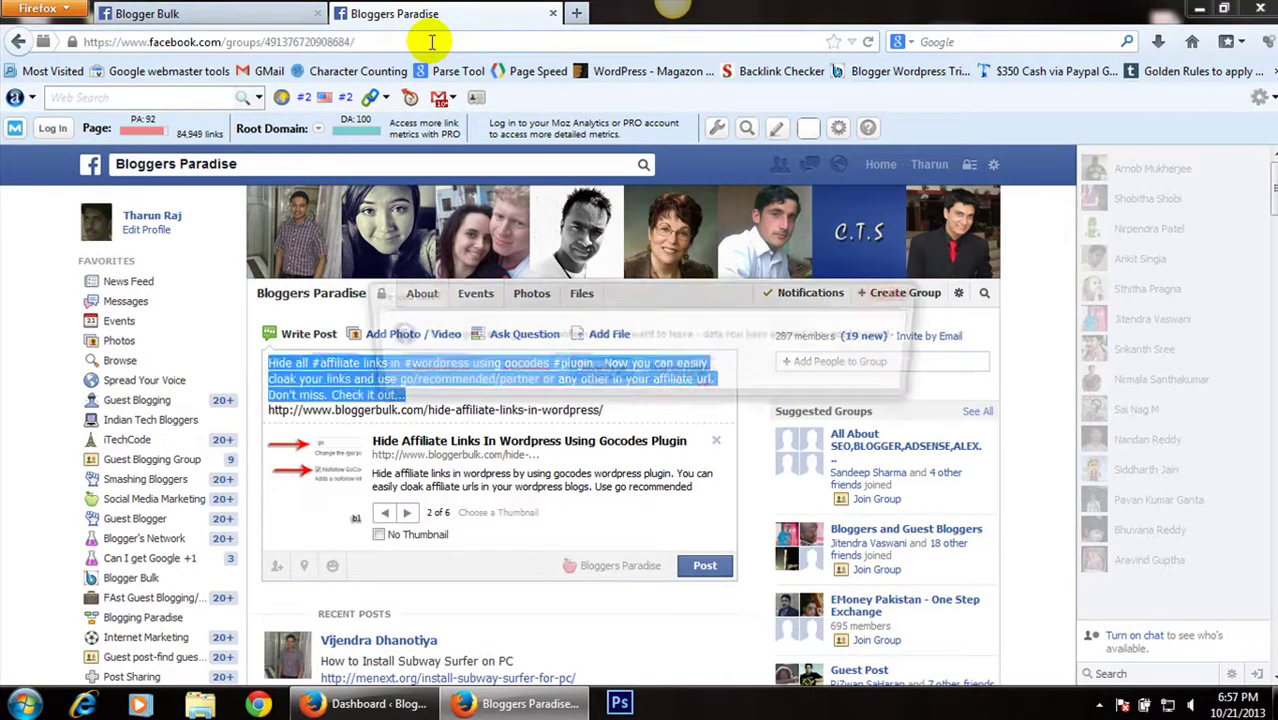
click(603, 380)
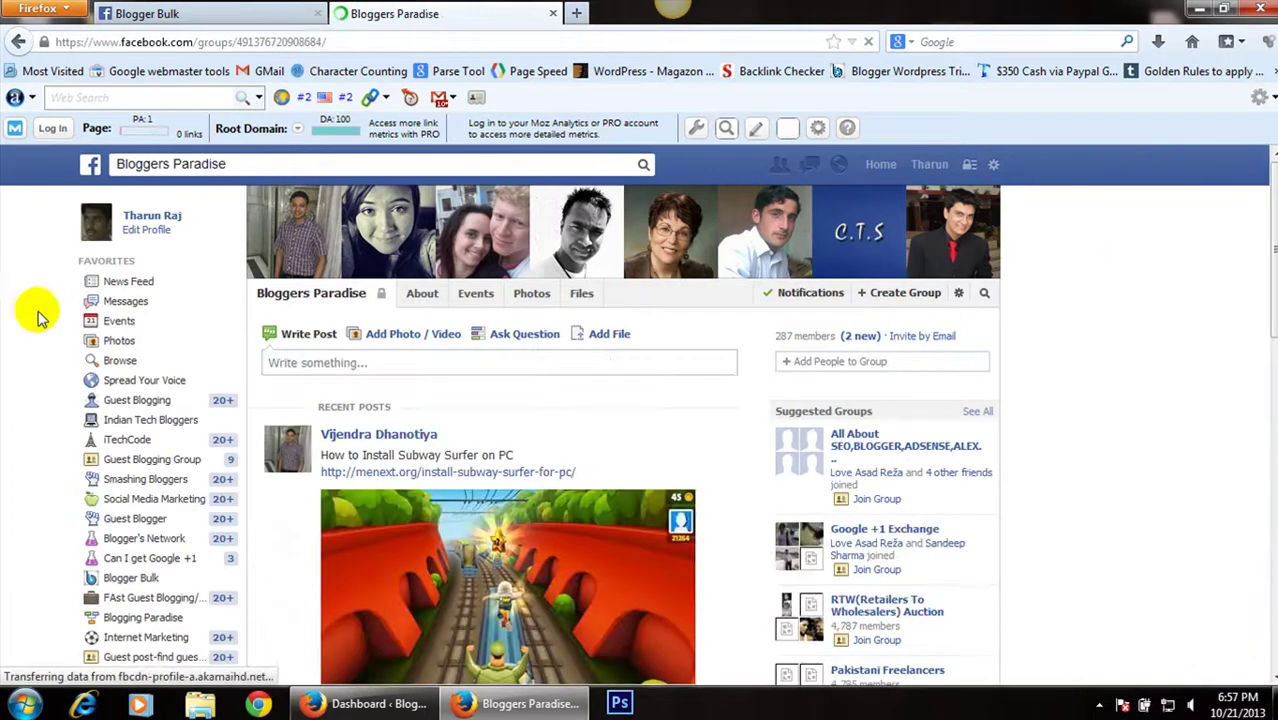
Paste the affiliate-links text into the group composer and submit the post.
click(352, 364)
right_click(352, 364)
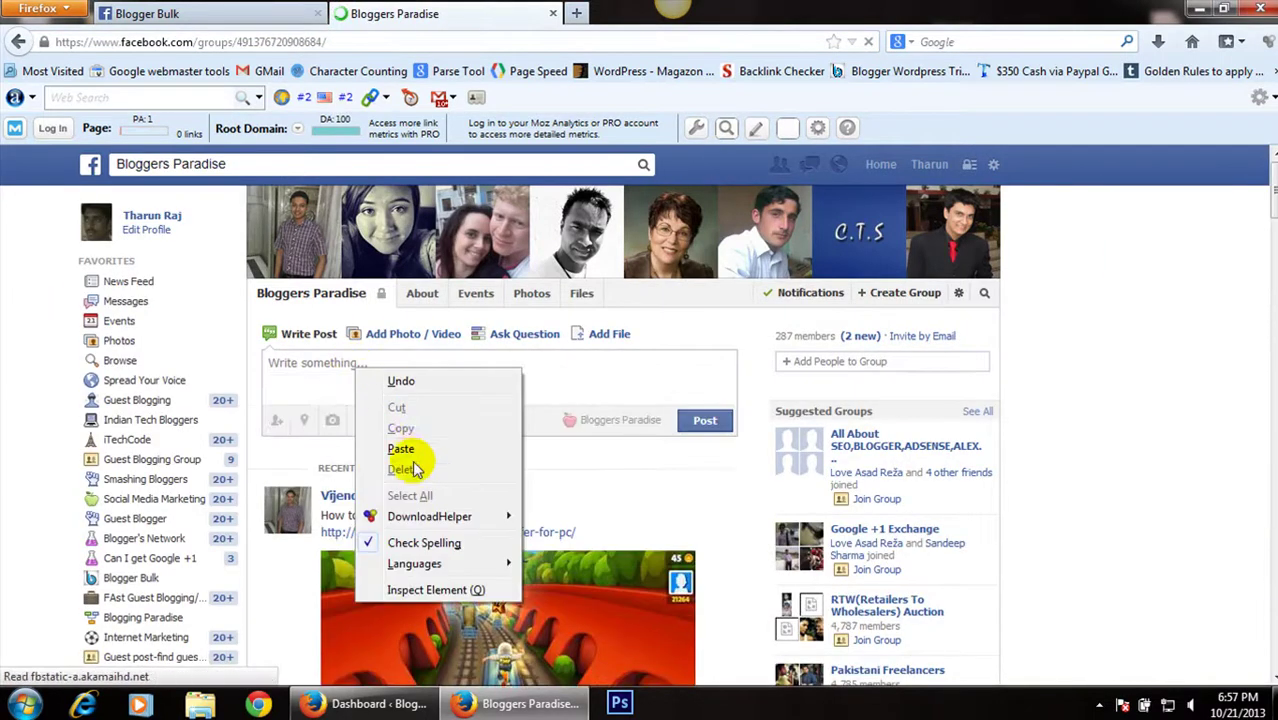
click(408, 452)
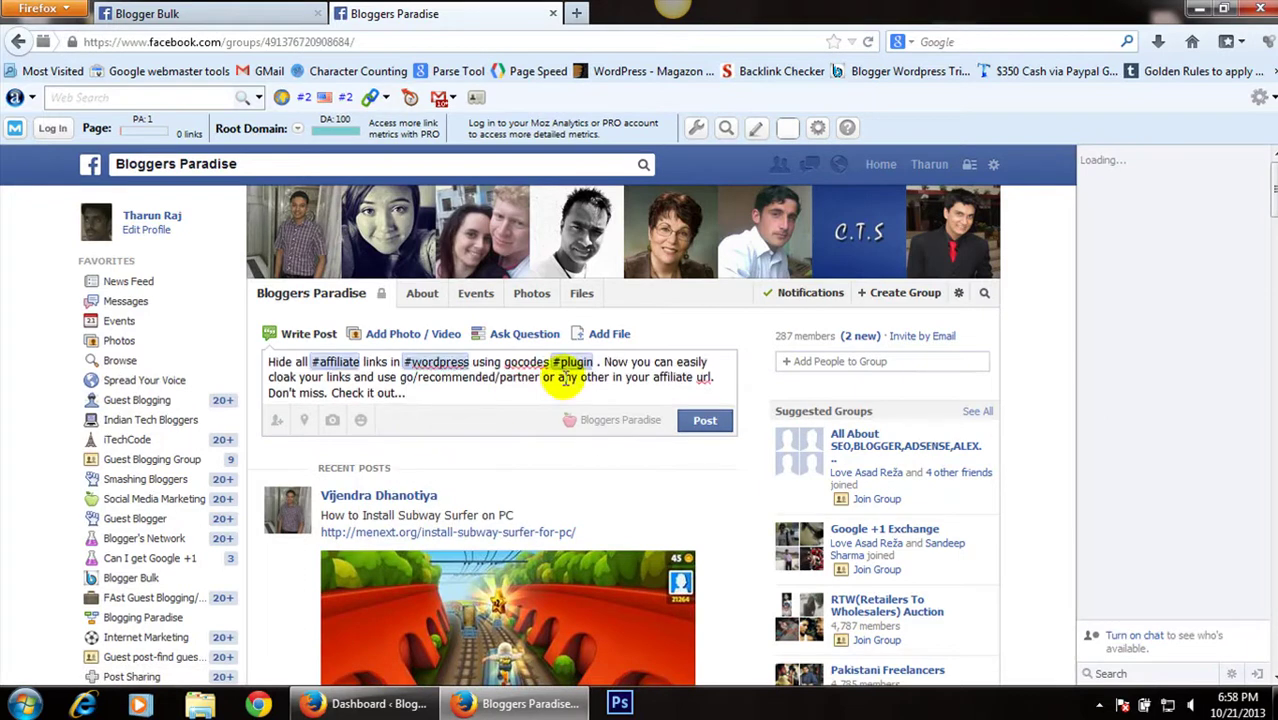
click(147, 13)
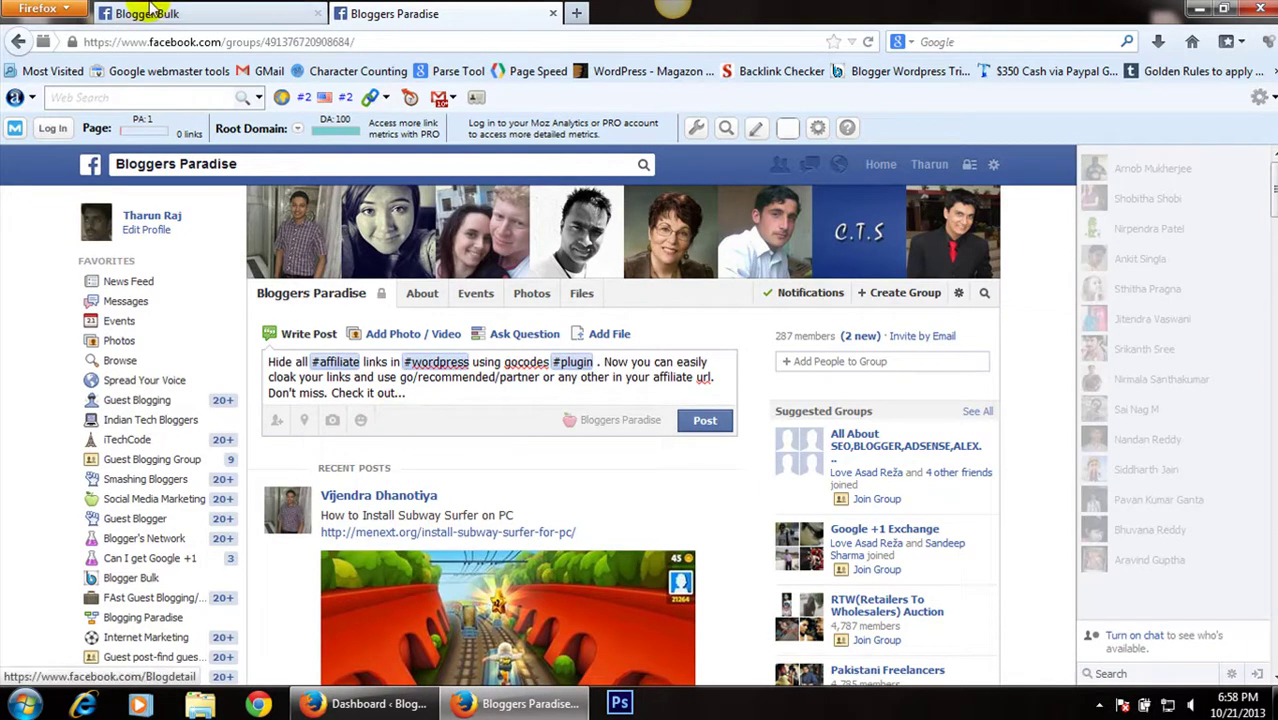
scroll(20, 420, down, 5)
scroll(33, 410, down, 3)
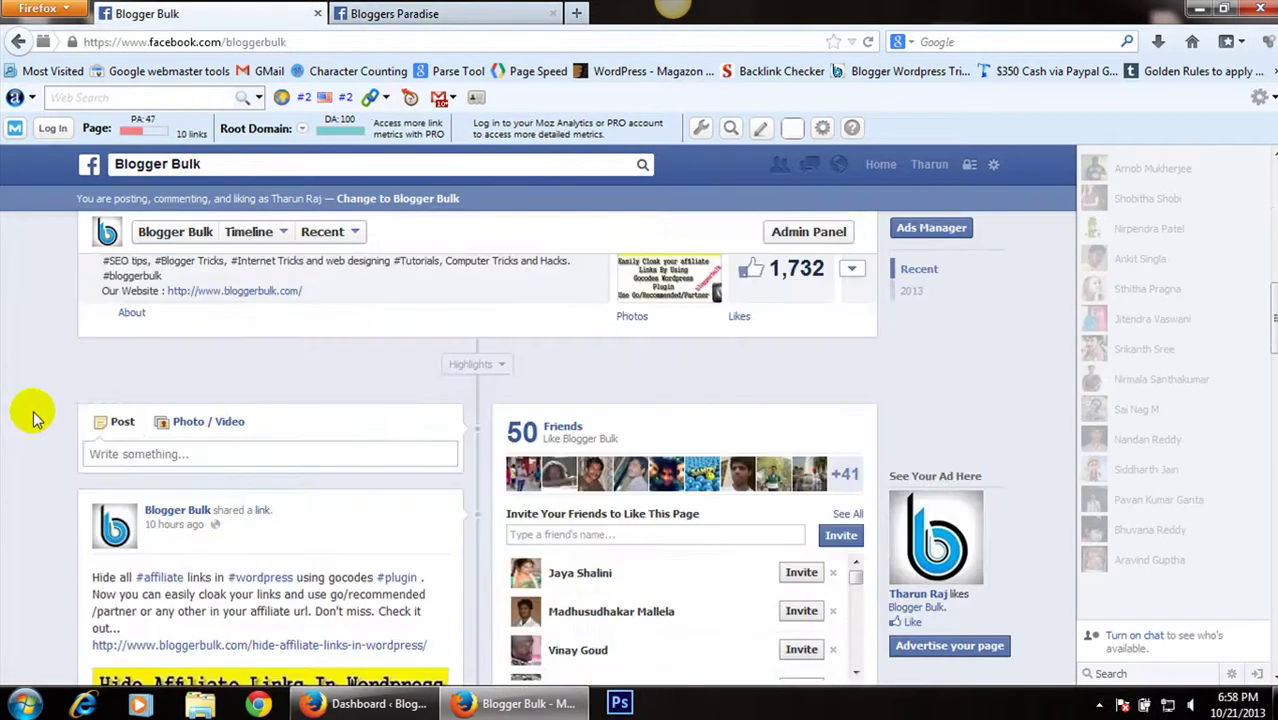
click(393, 13)
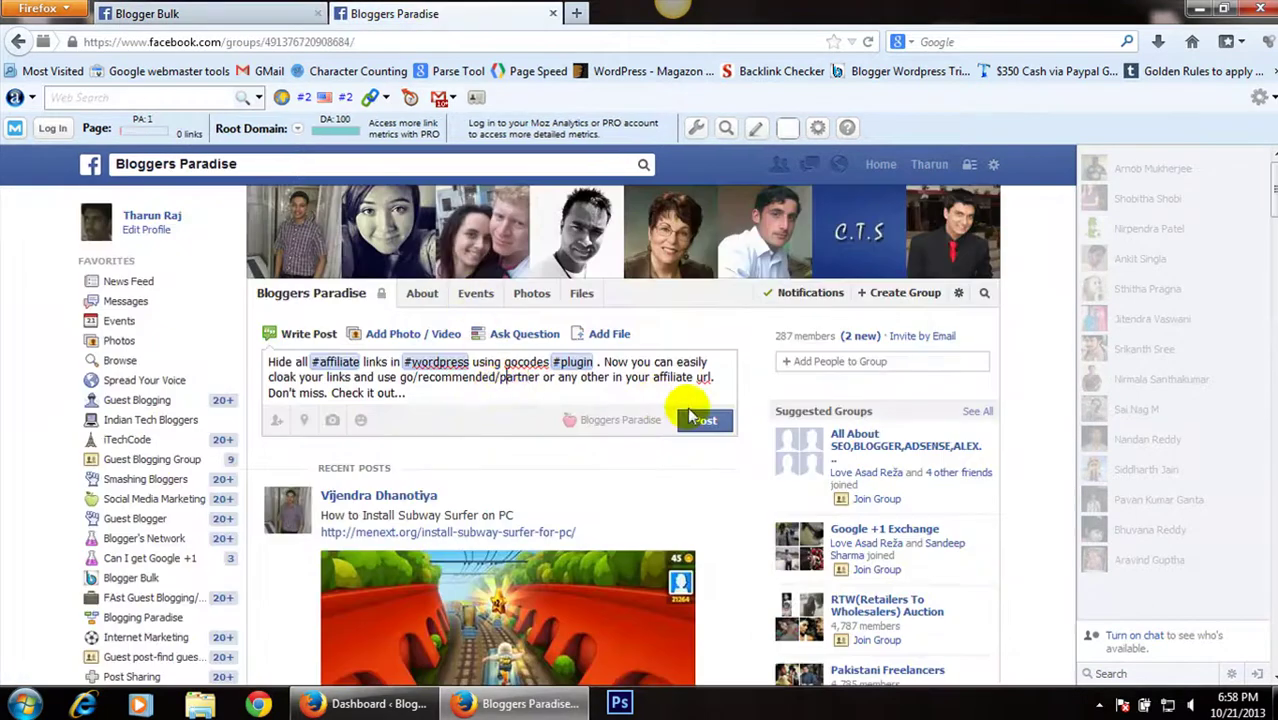
click(705, 420)
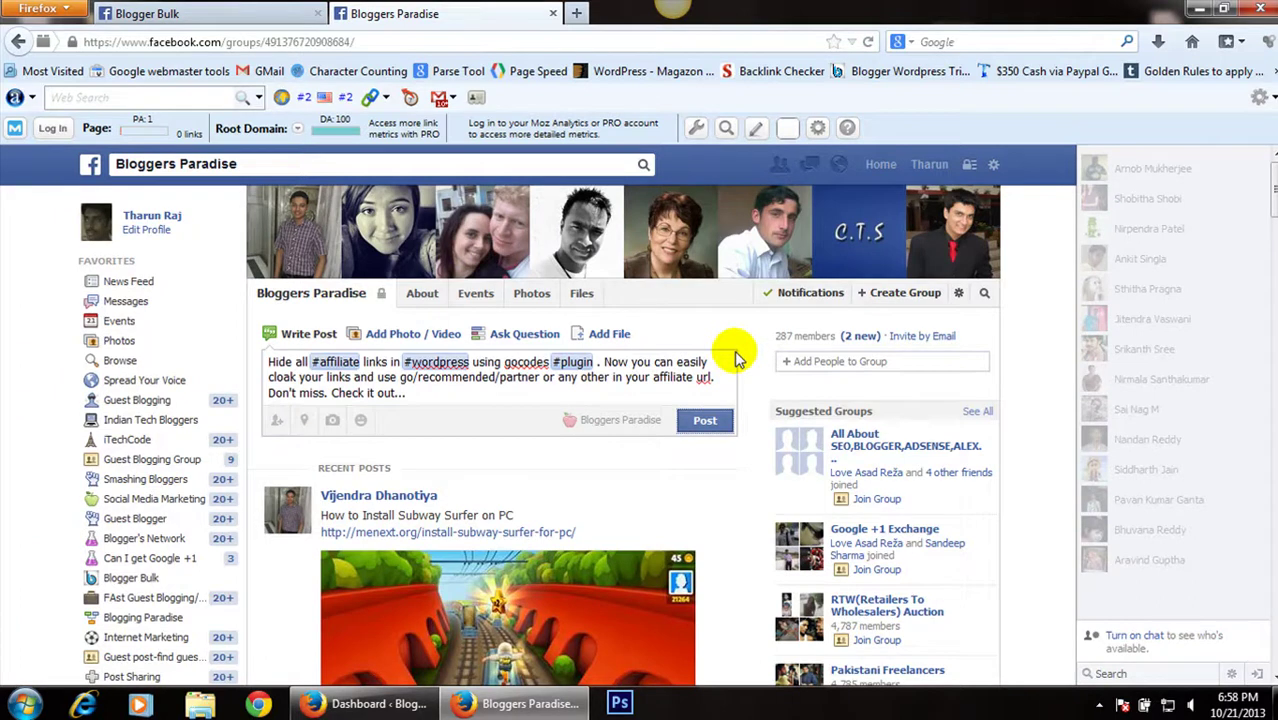
Check the group feed for the post, then reload the Bloggers Paradise page.
scroll(736, 351, down, 3)
scroll(736, 351, down, 1)
scroll(736, 351, up, 4)
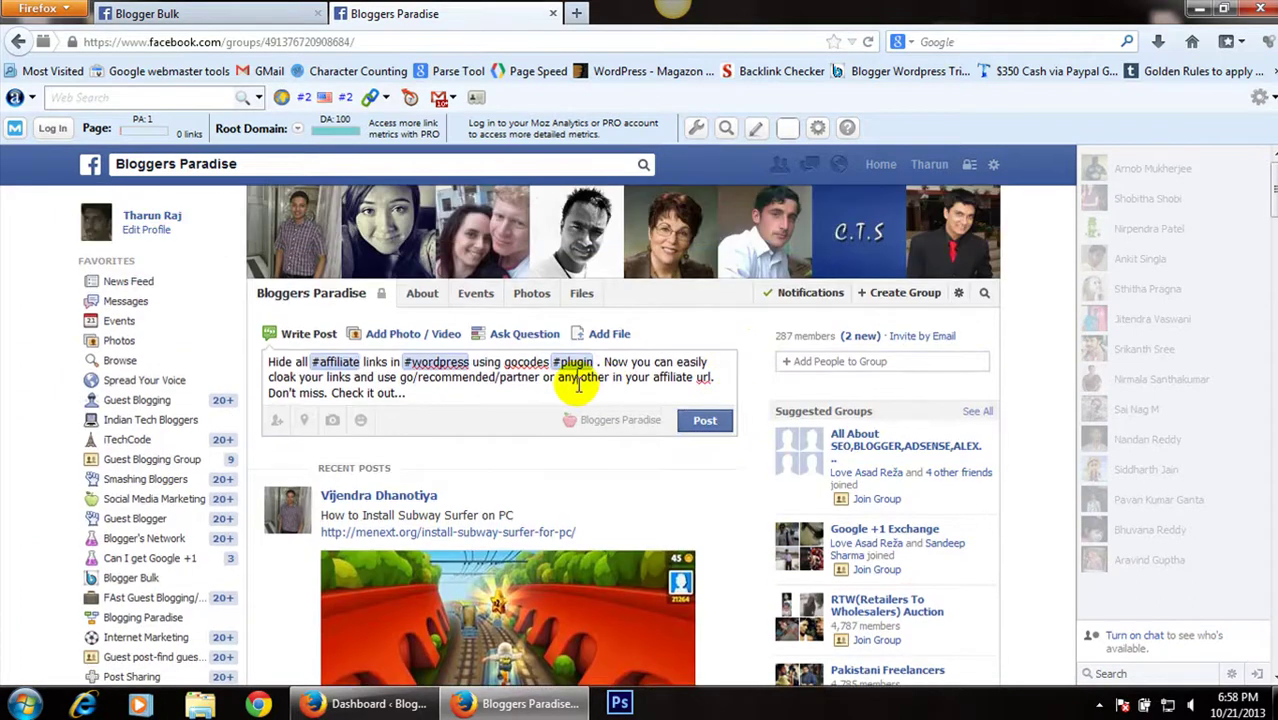
click(382, 40)
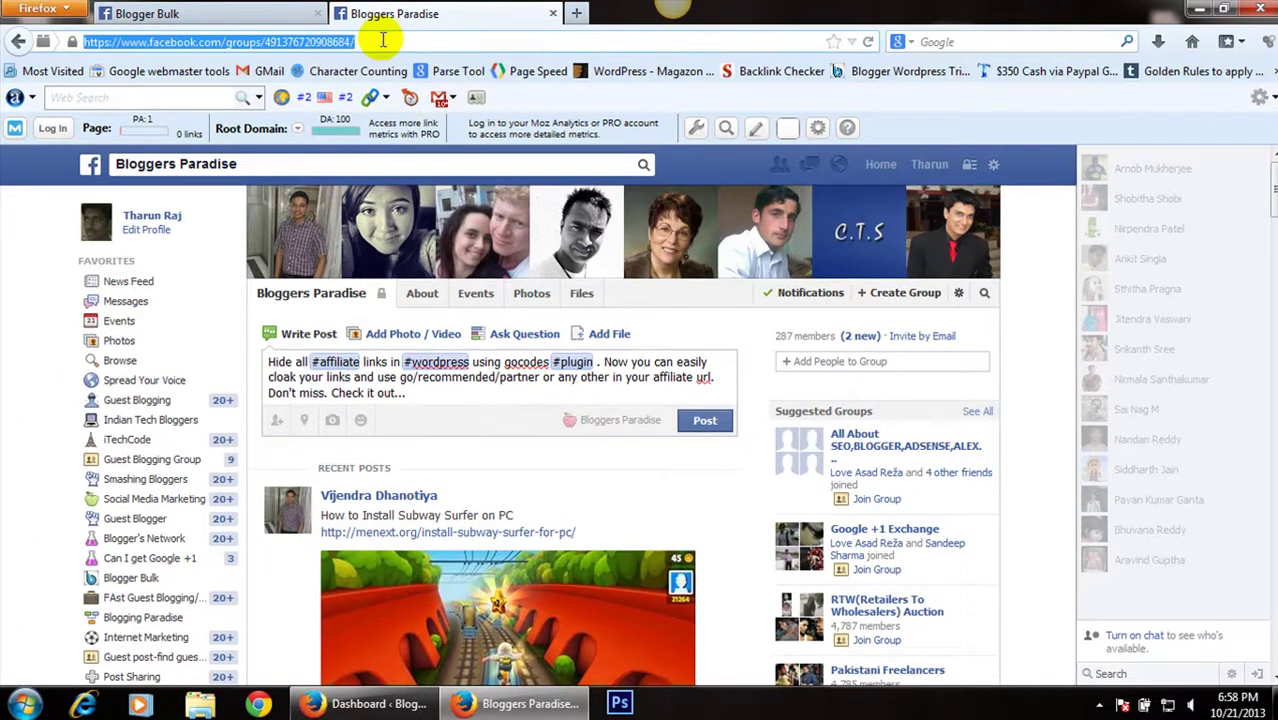
key(Return)
Leave the page, paste the affiliate-links text into a new group post, and submit it.
click(596, 368)
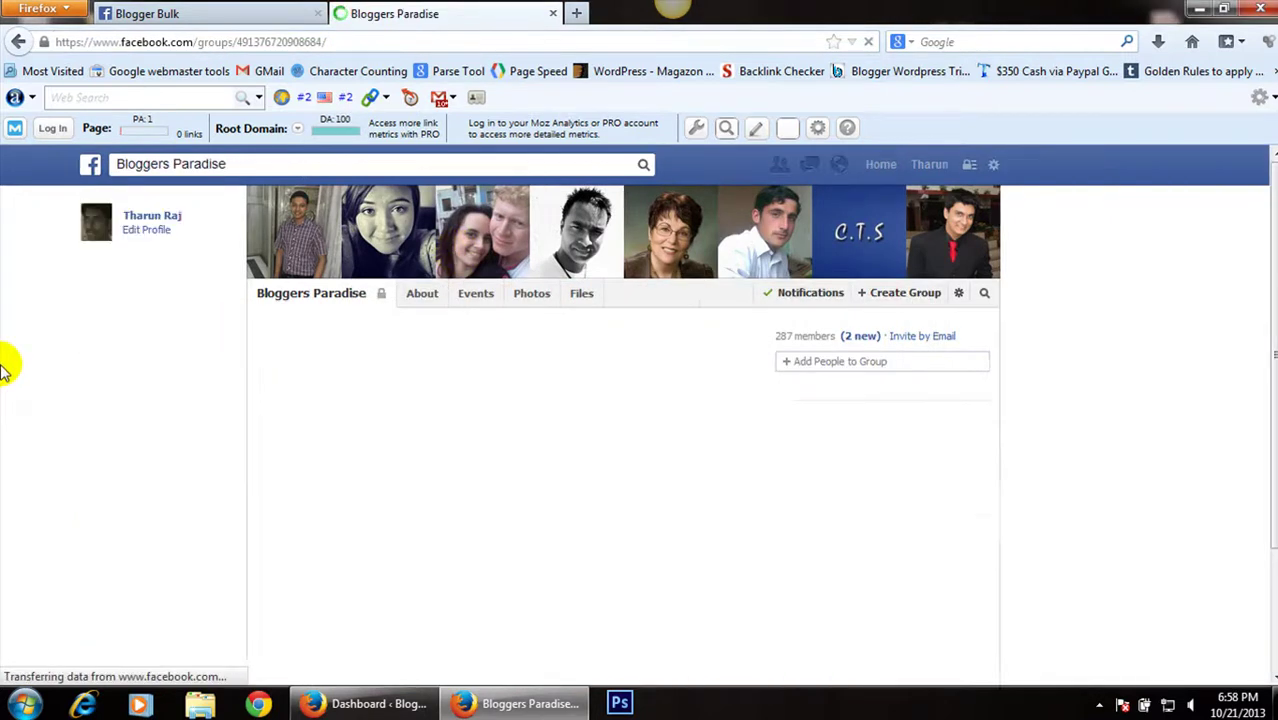
scroll(8, 365, down, 4)
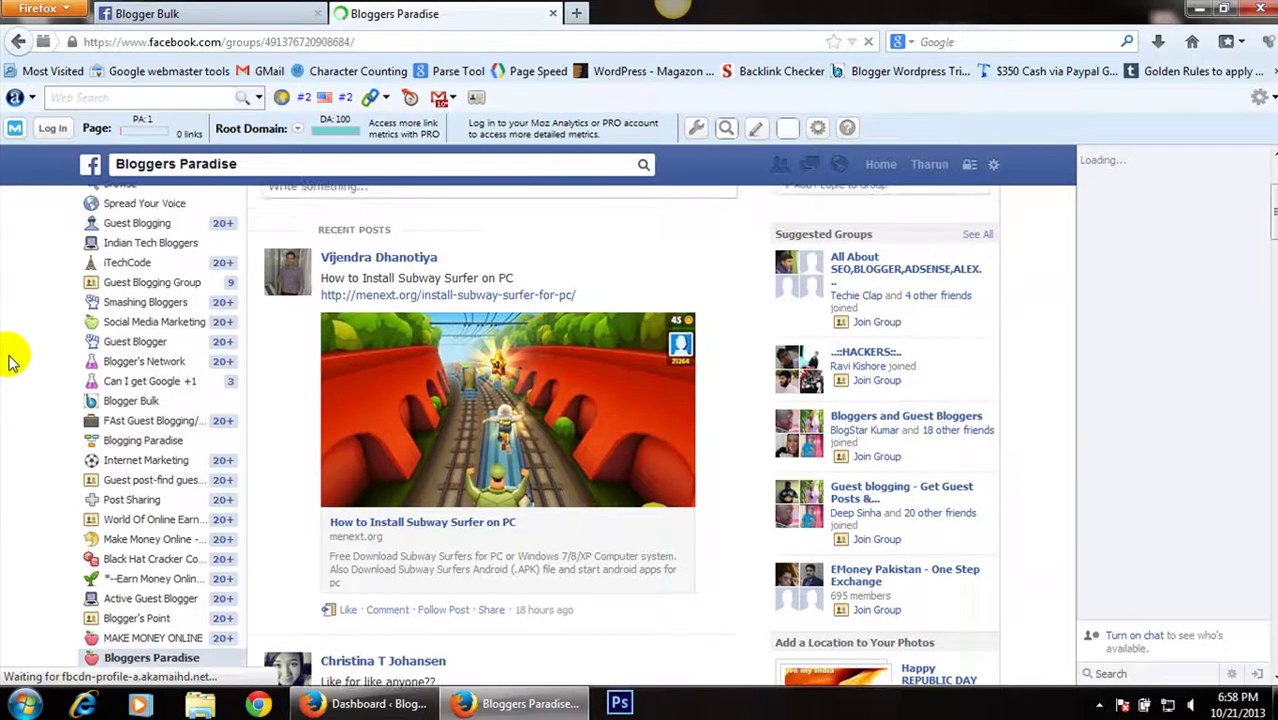
scroll(8, 360, up, 4)
click(336, 362)
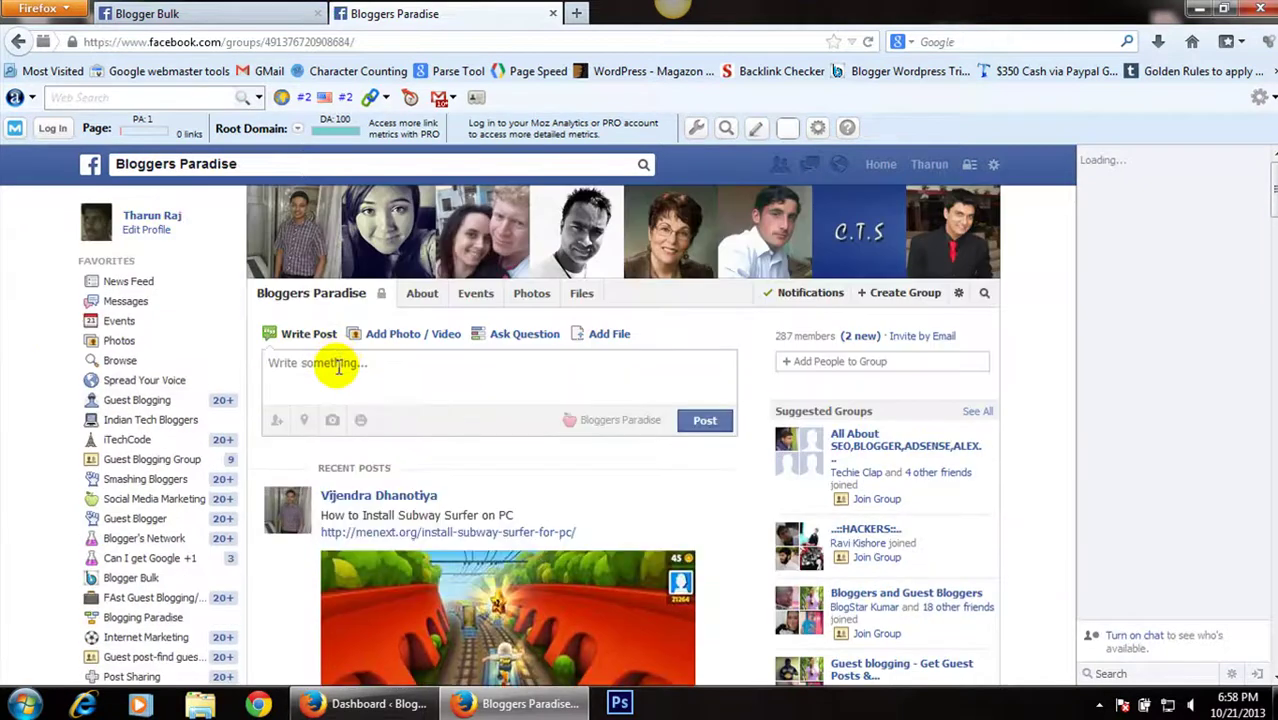
right_click(338, 368)
click(382, 451)
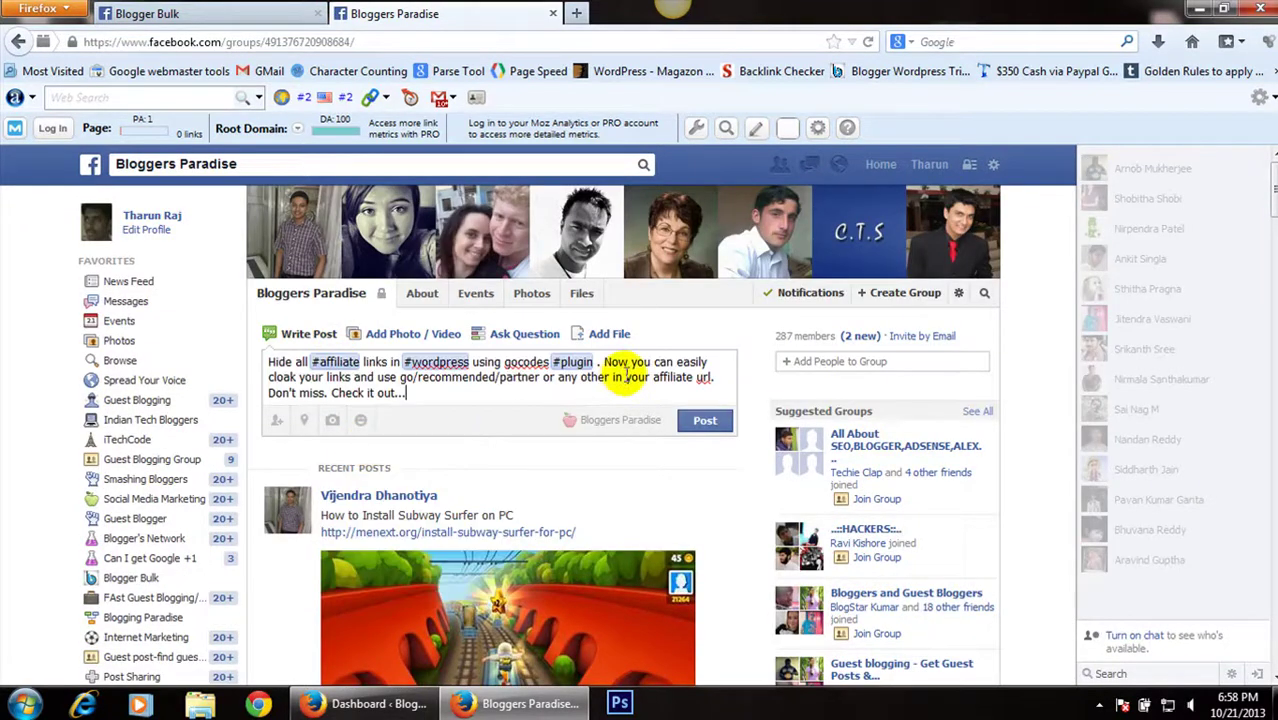
click(722, 432)
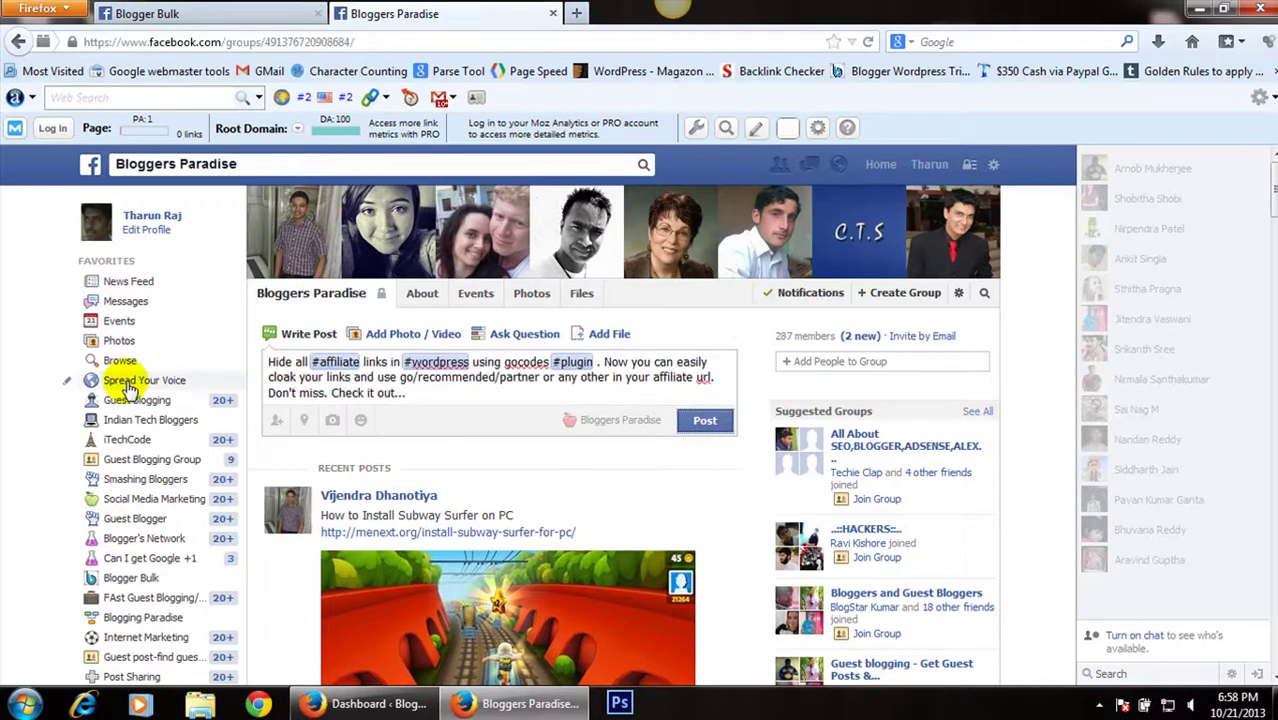
Move to the Internet Marketing group, leaving the unfinished post behind.
scroll(198, 298, down, 2)
scroll(190, 350, down, 3)
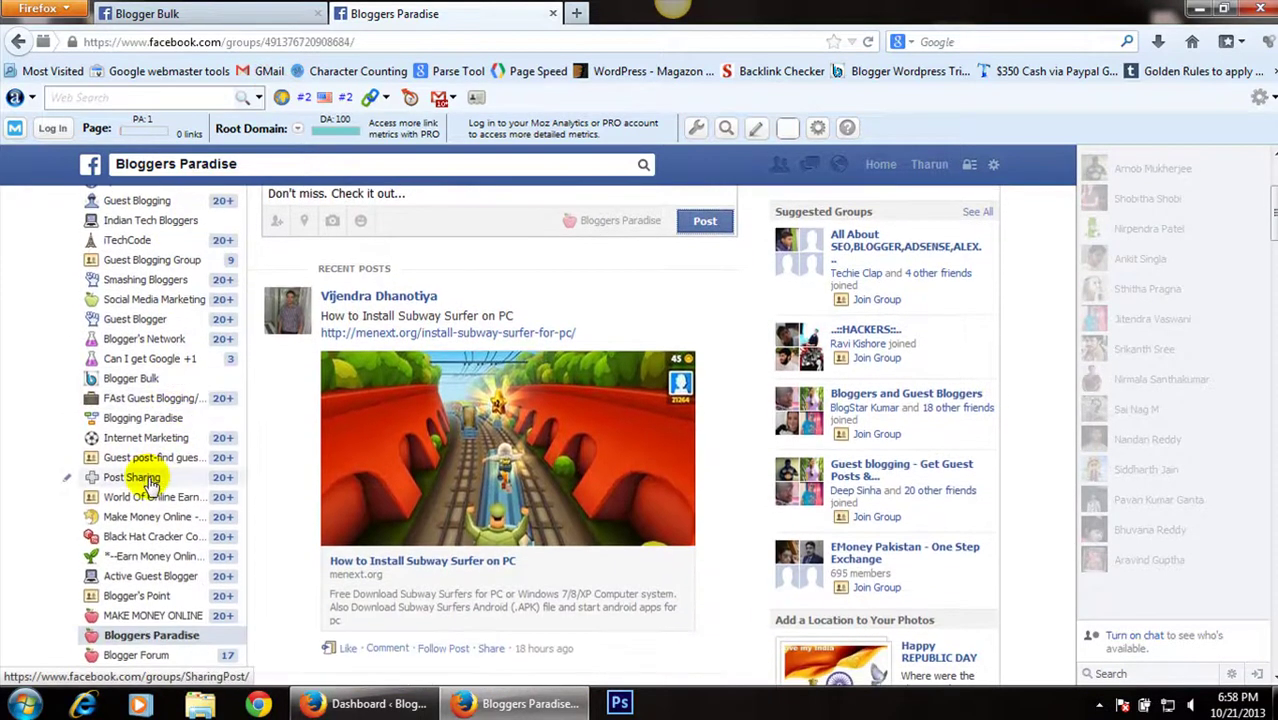
click(143, 440)
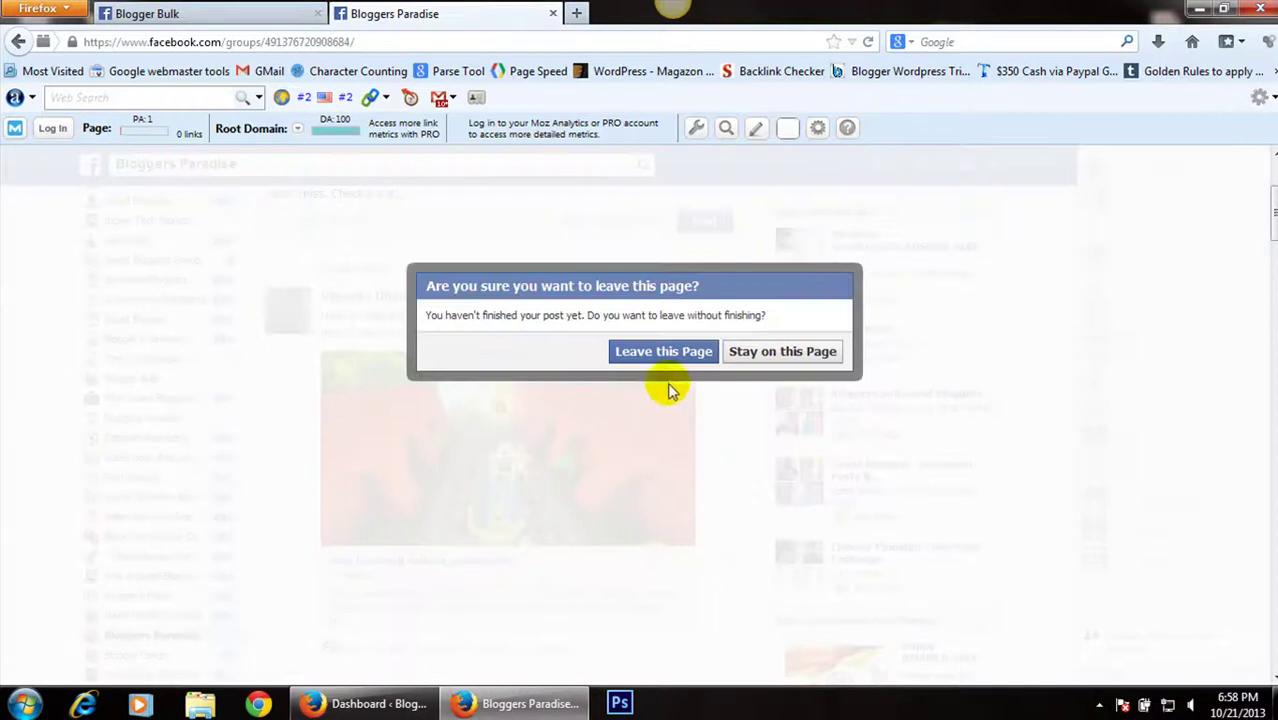
click(655, 351)
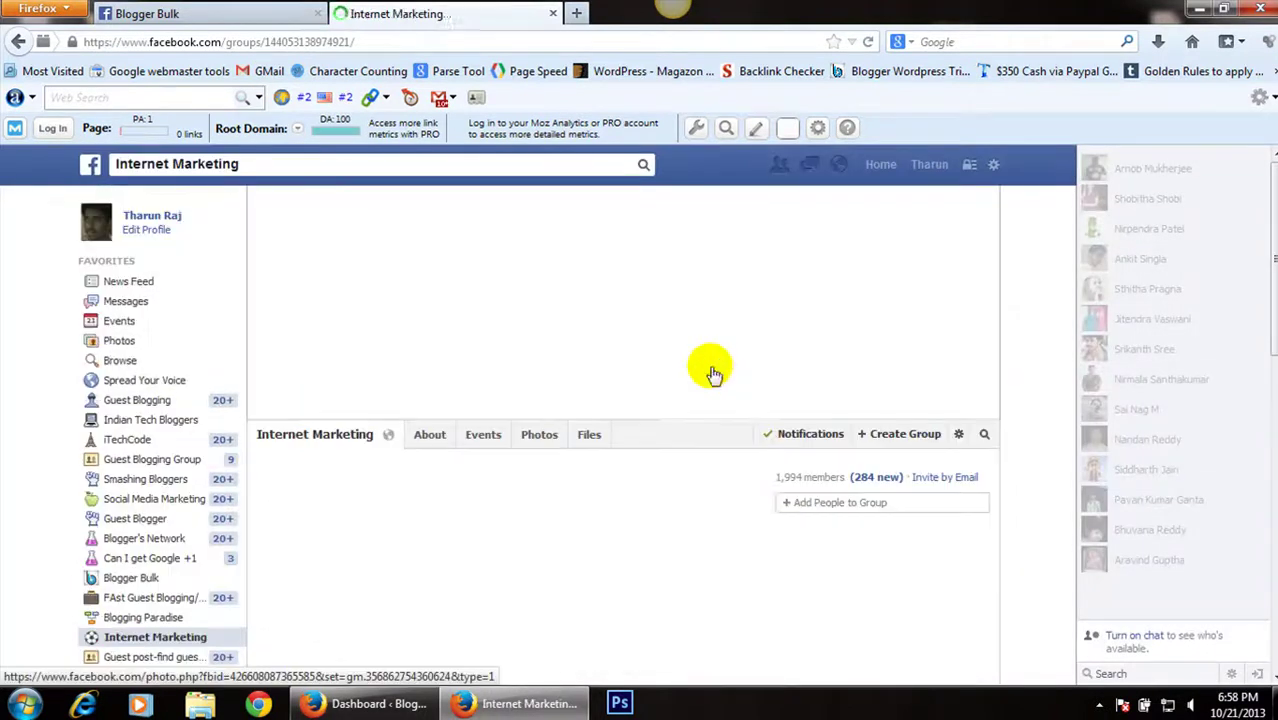
View the group's 10 pending posts, then open the Backlinks and Links Exchange group.
scroll(520, 375, down, 6)
scroll(600, 340, down, 1)
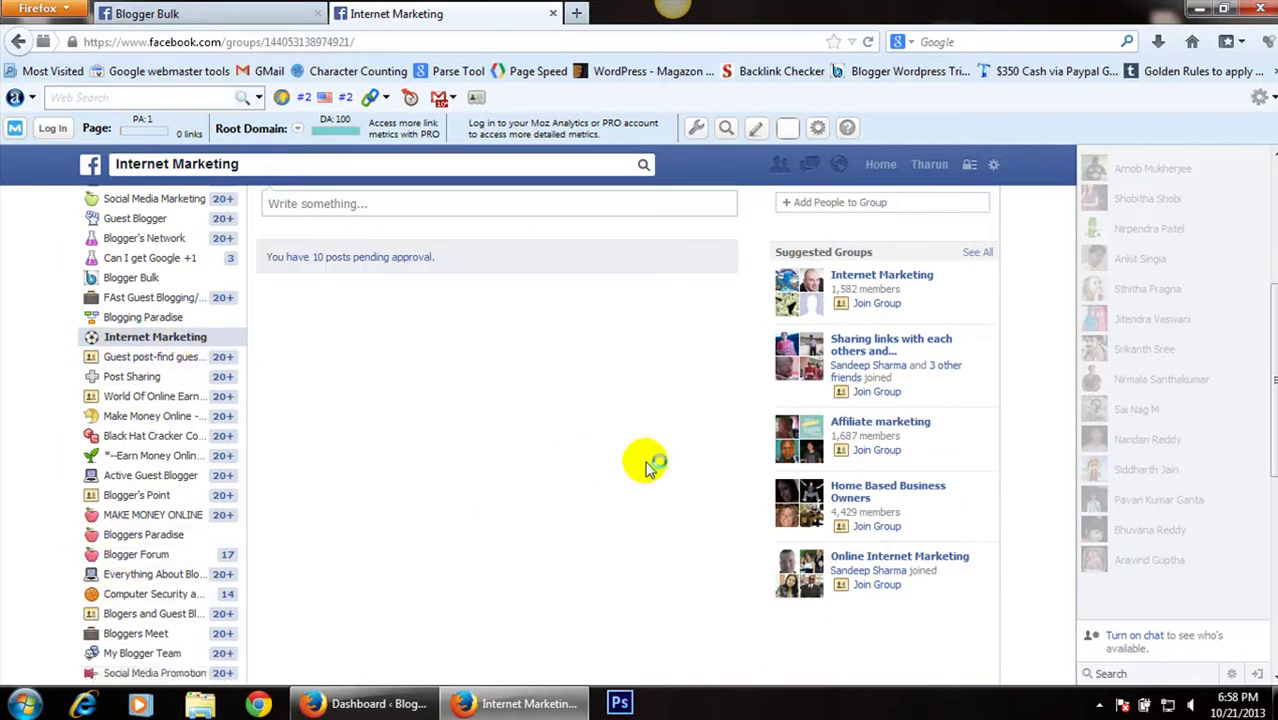
scroll(600, 455, up, 1)
click(360, 357)
scroll(143, 508, down, 2)
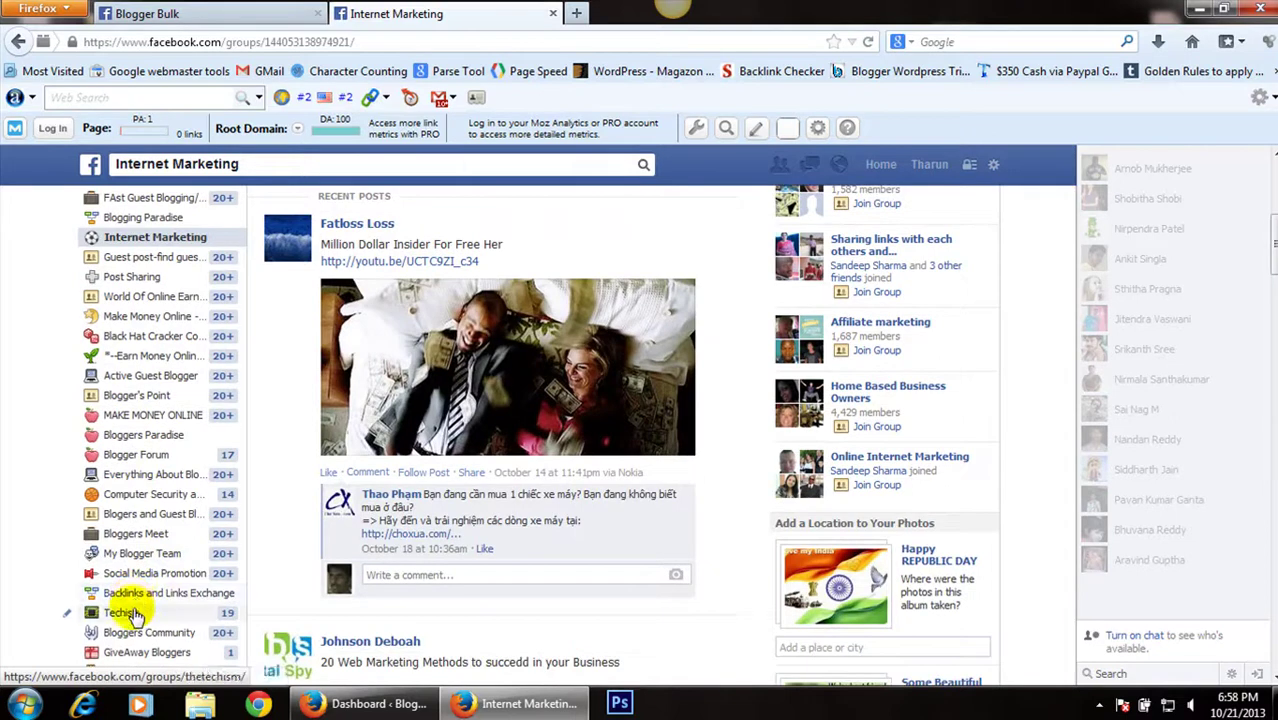
click(200, 597)
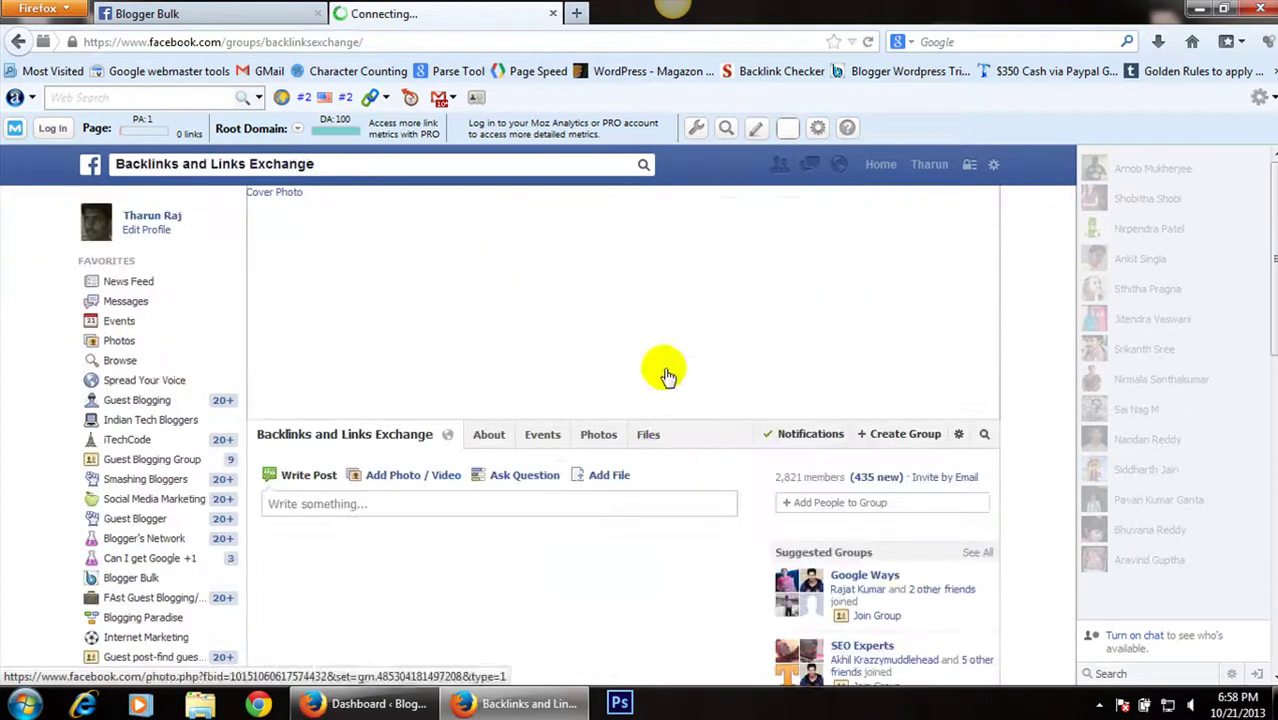
Paste the affiliate-links text into a new group post and try publishing it twice.
scroll(600, 350, down, 3)
click(455, 303)
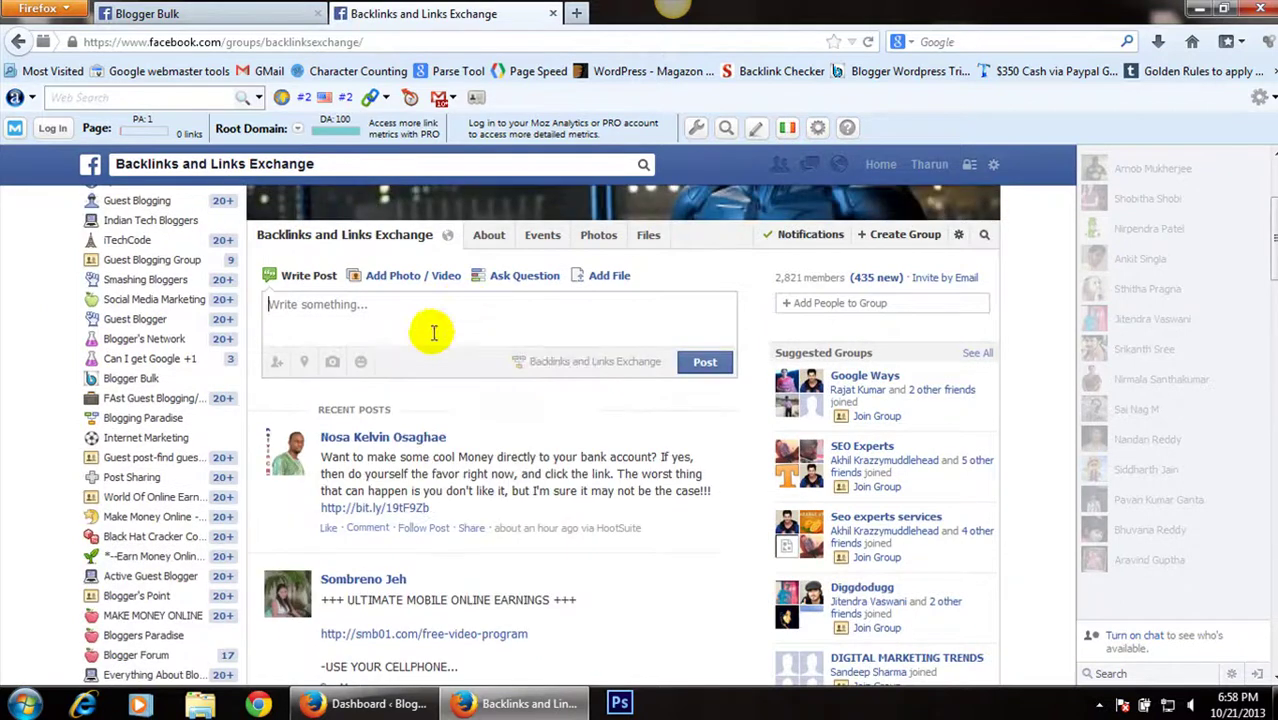
right_click(400, 326)
click(442, 405)
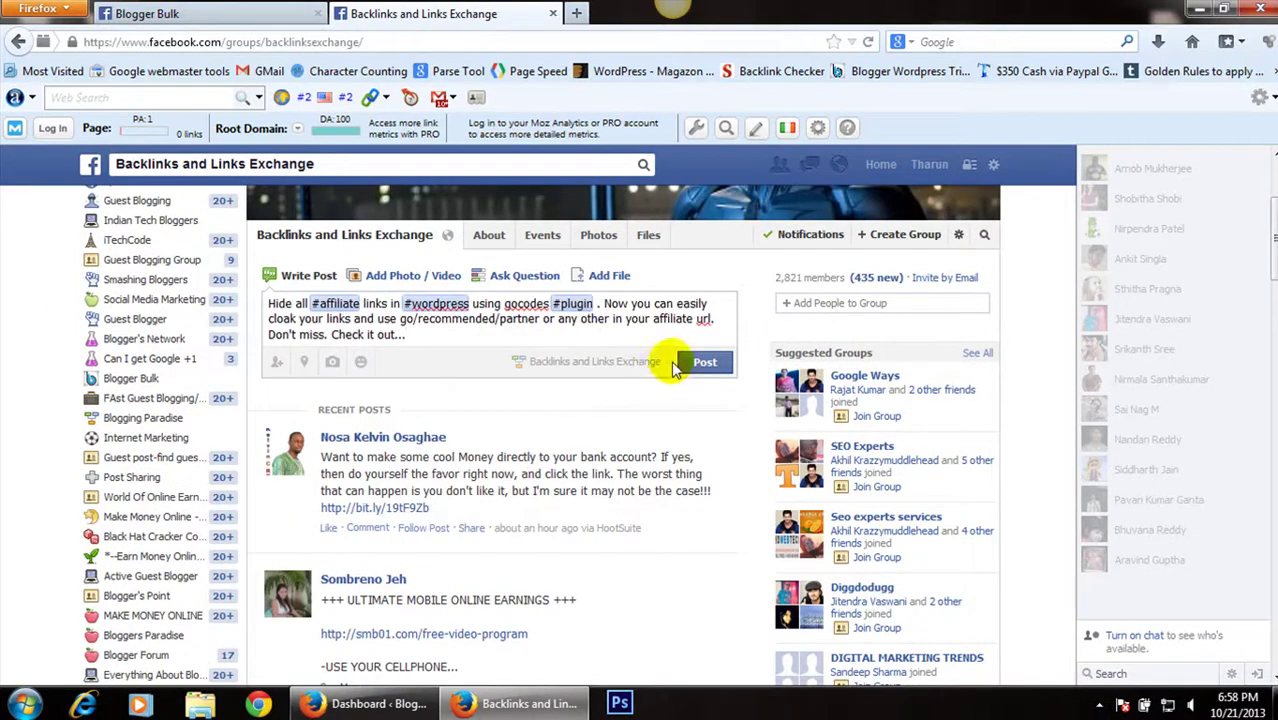
click(705, 362)
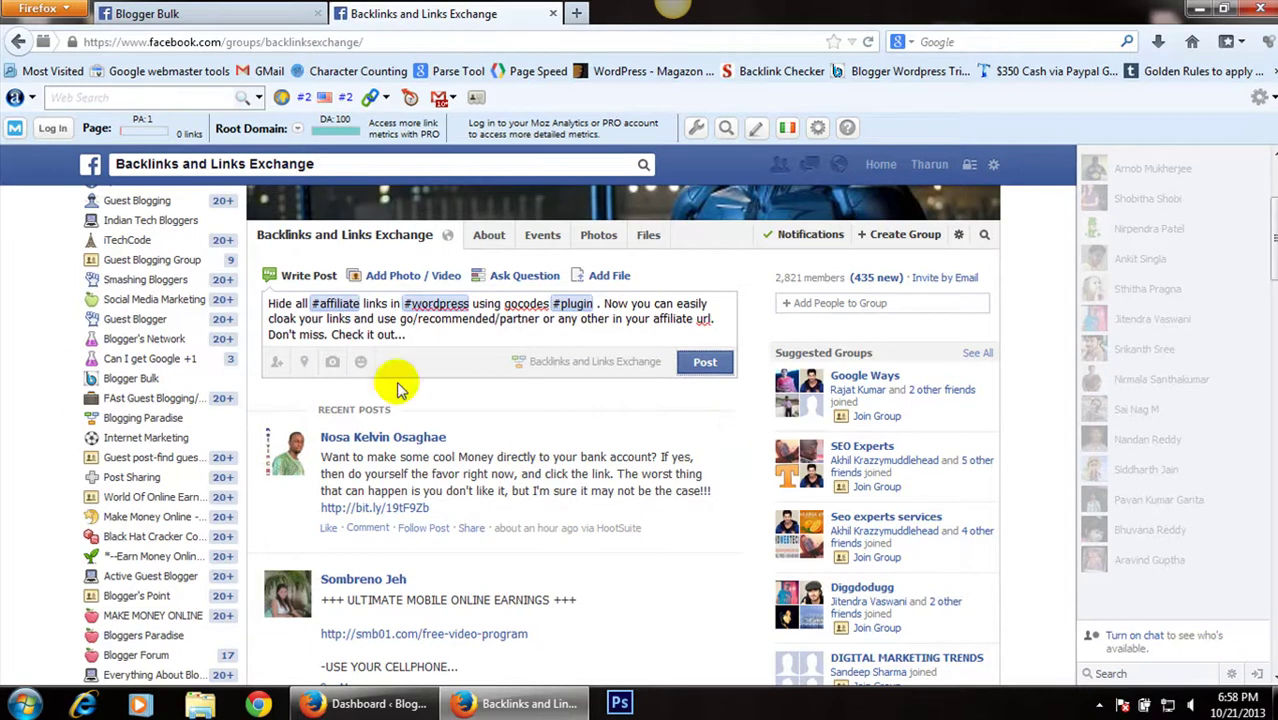
mouse_move(594, 456)
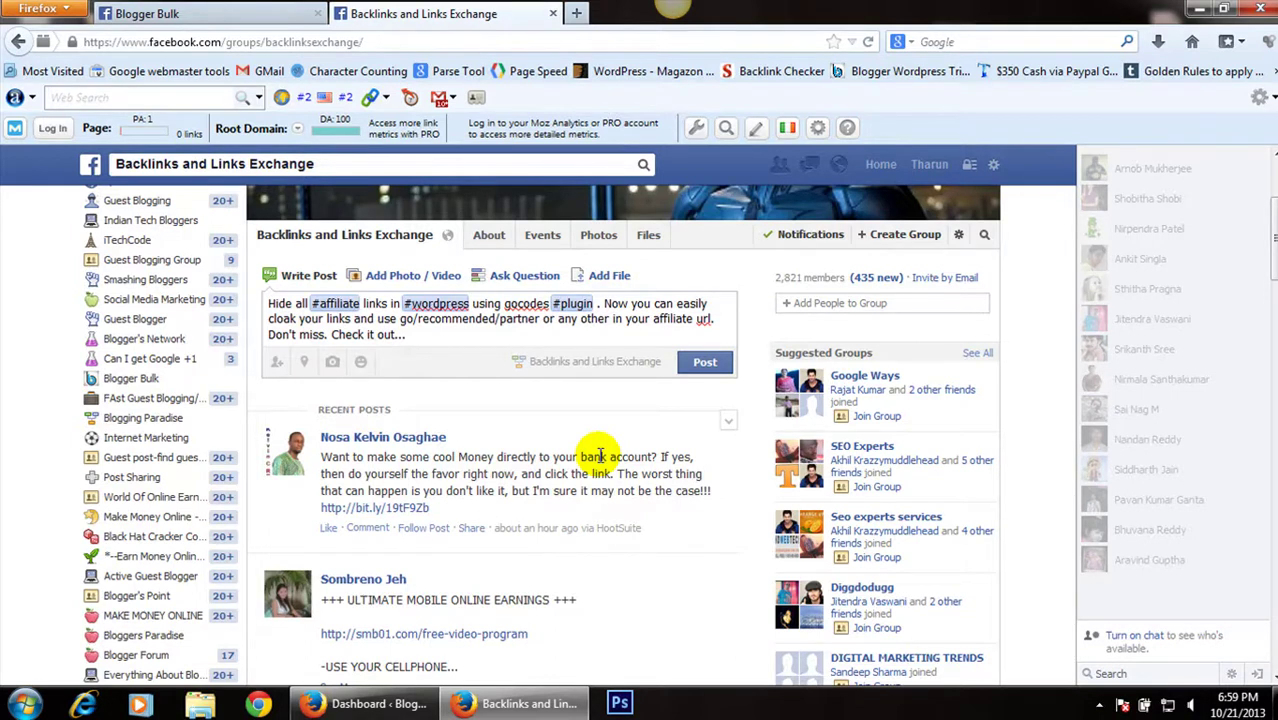
click(704, 363)
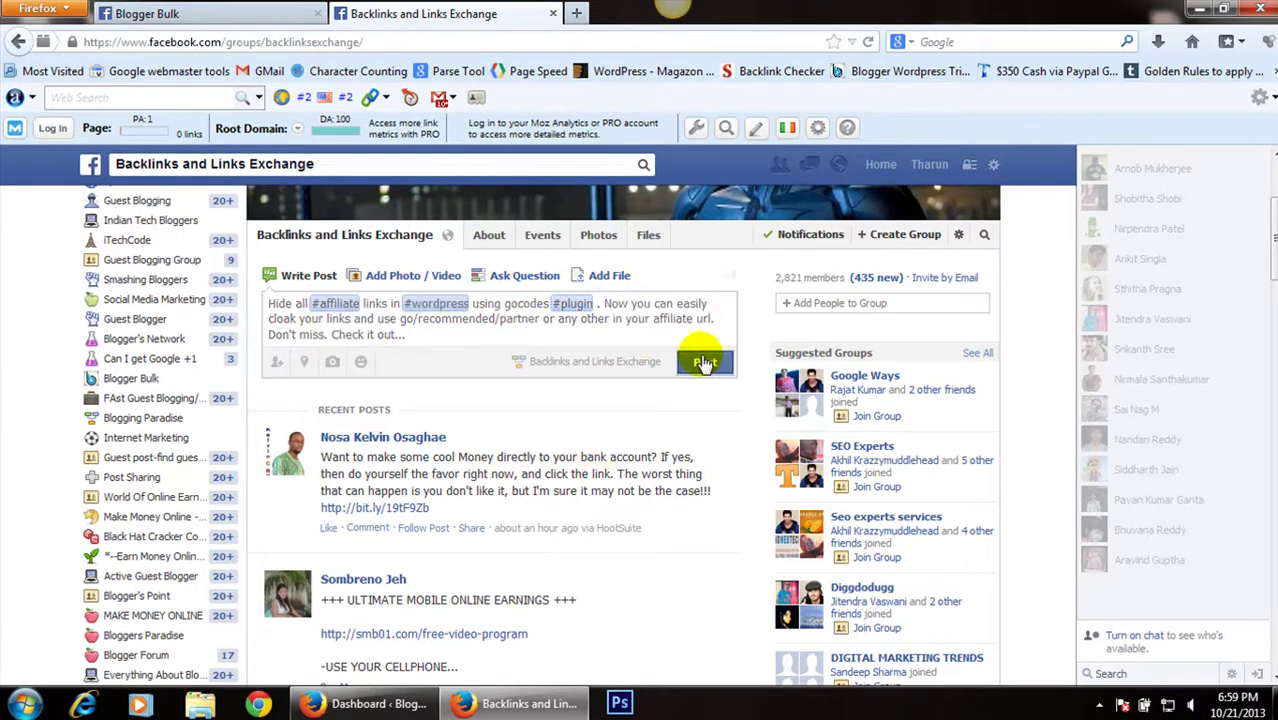
scroll(285, 309, up, 3)
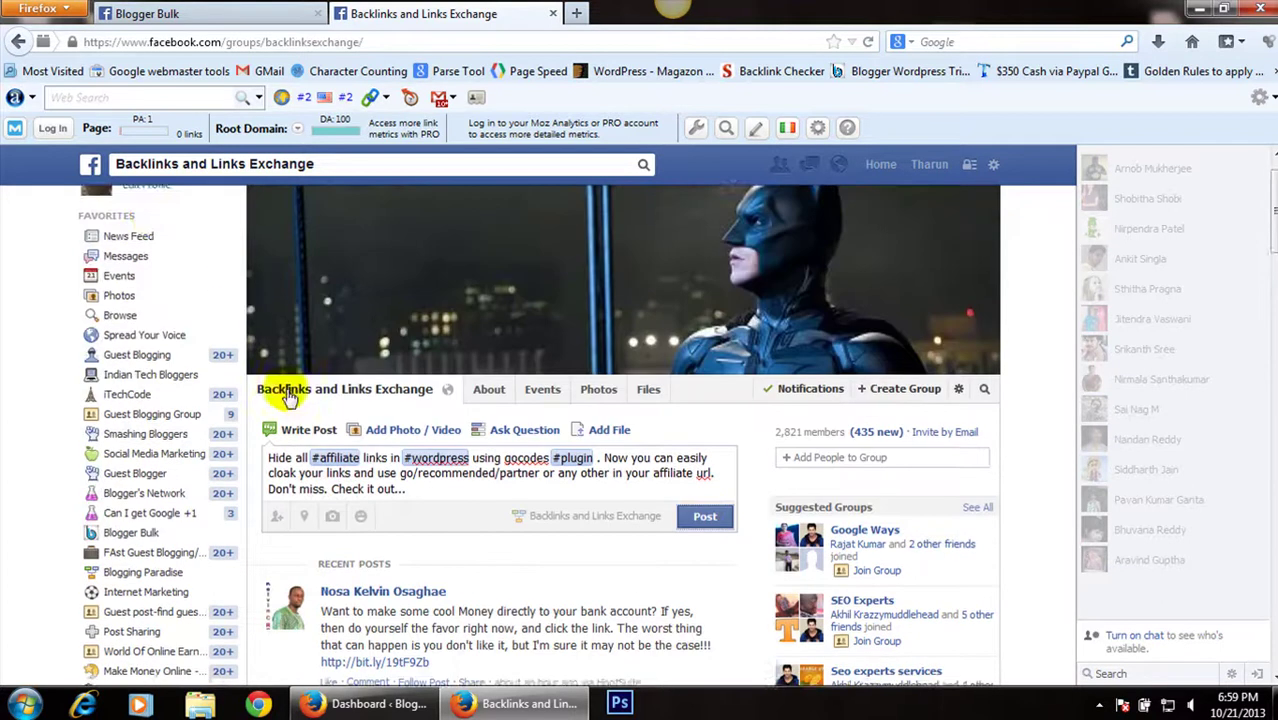
Go back to the News Feed and post 'hello buddies good evening', which errors out.
click(143, 287)
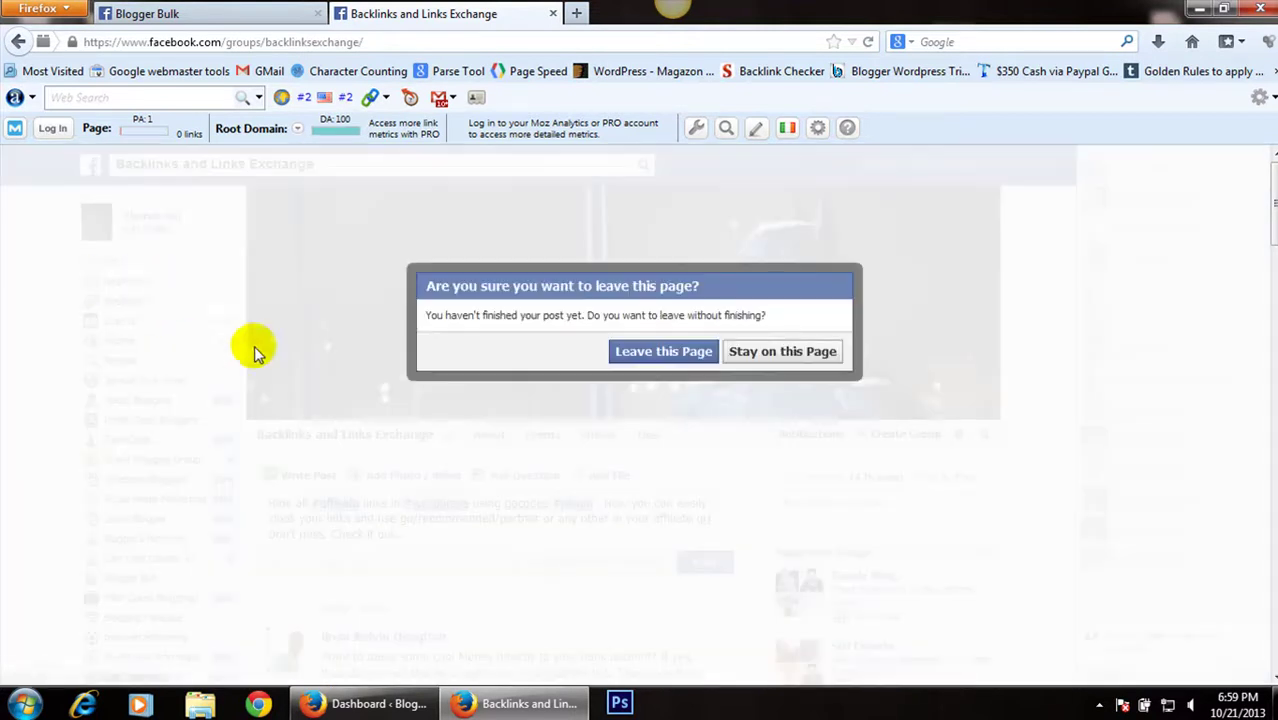
click(640, 352)
click(379, 240)
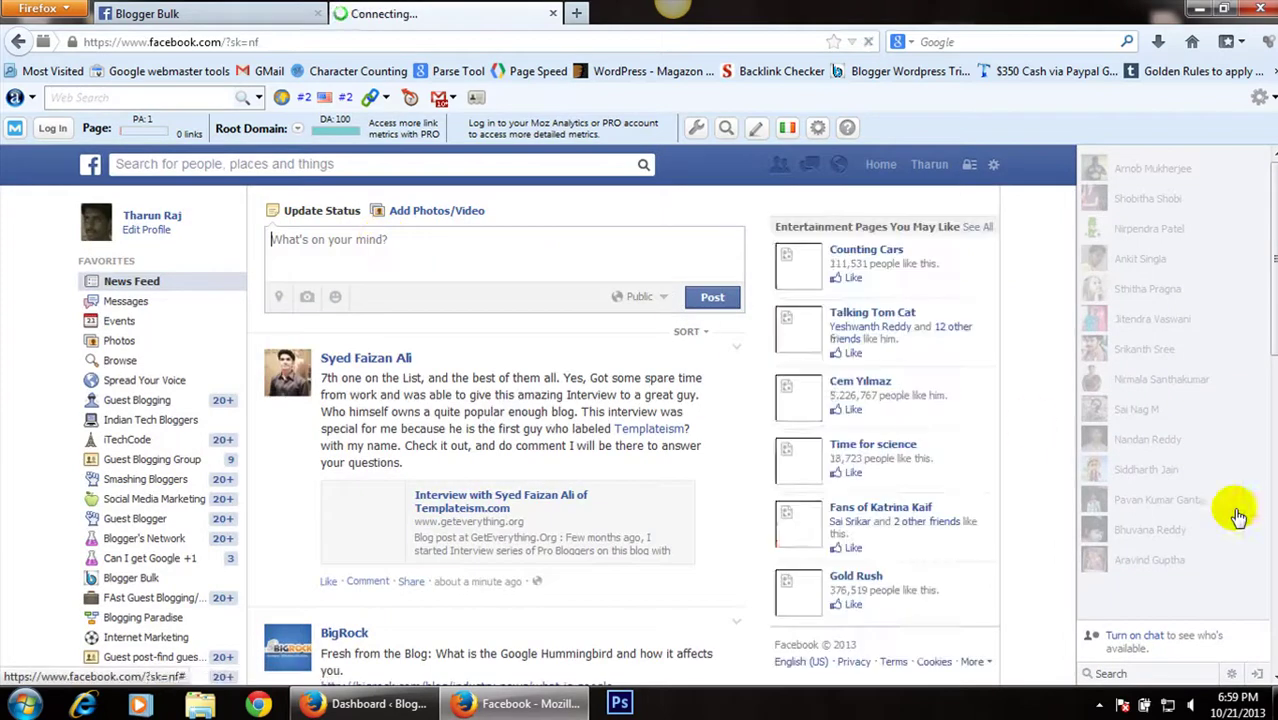
text(hello )
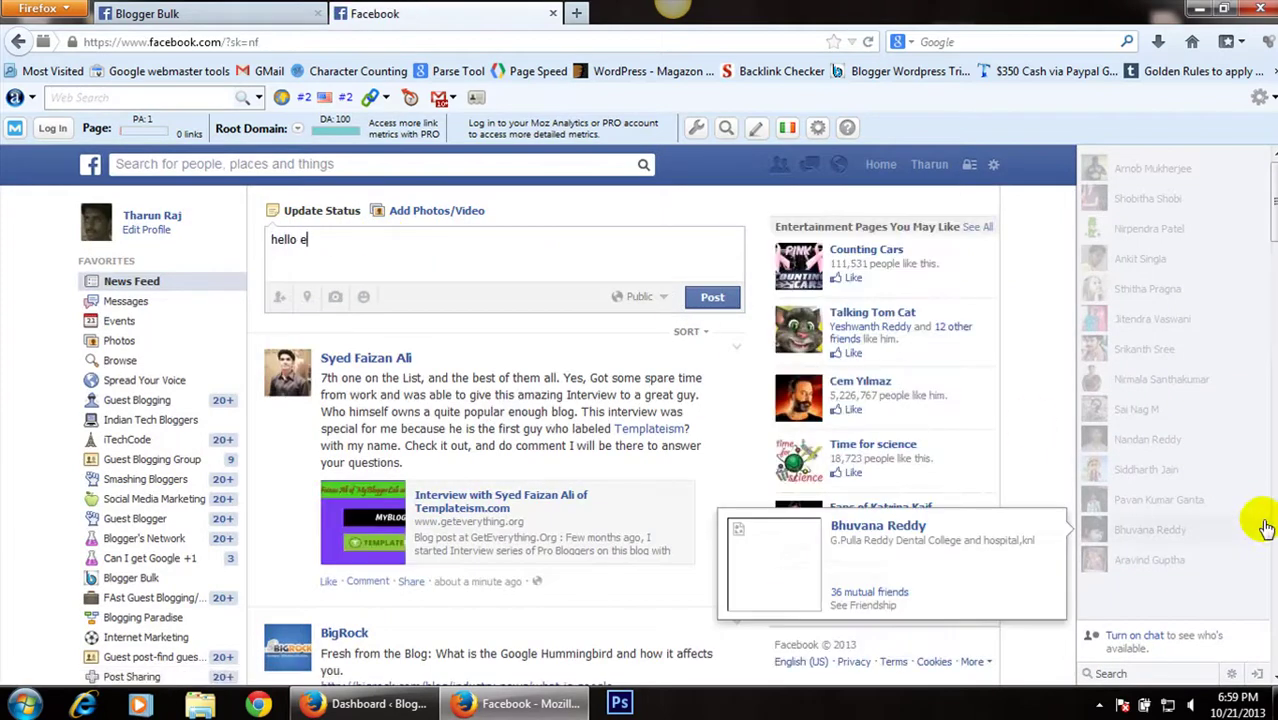
text(e)
text(dies)
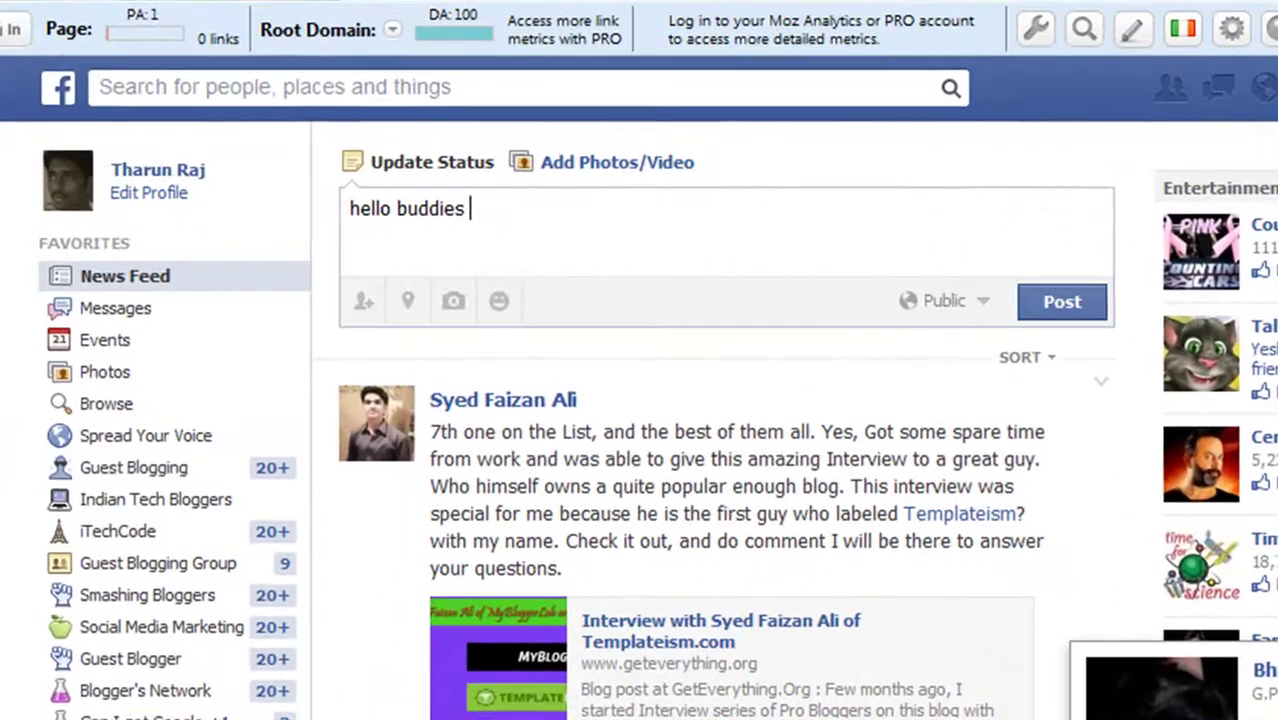
text( good evening.....)
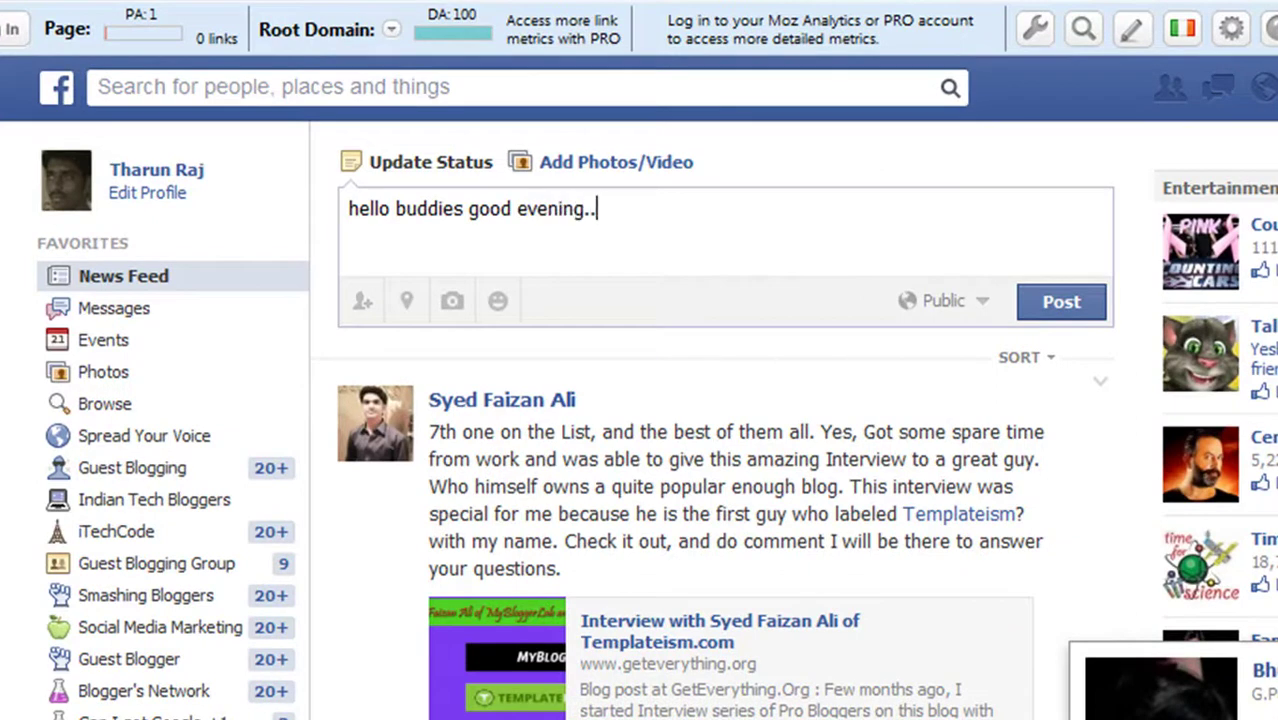
click(1075, 305)
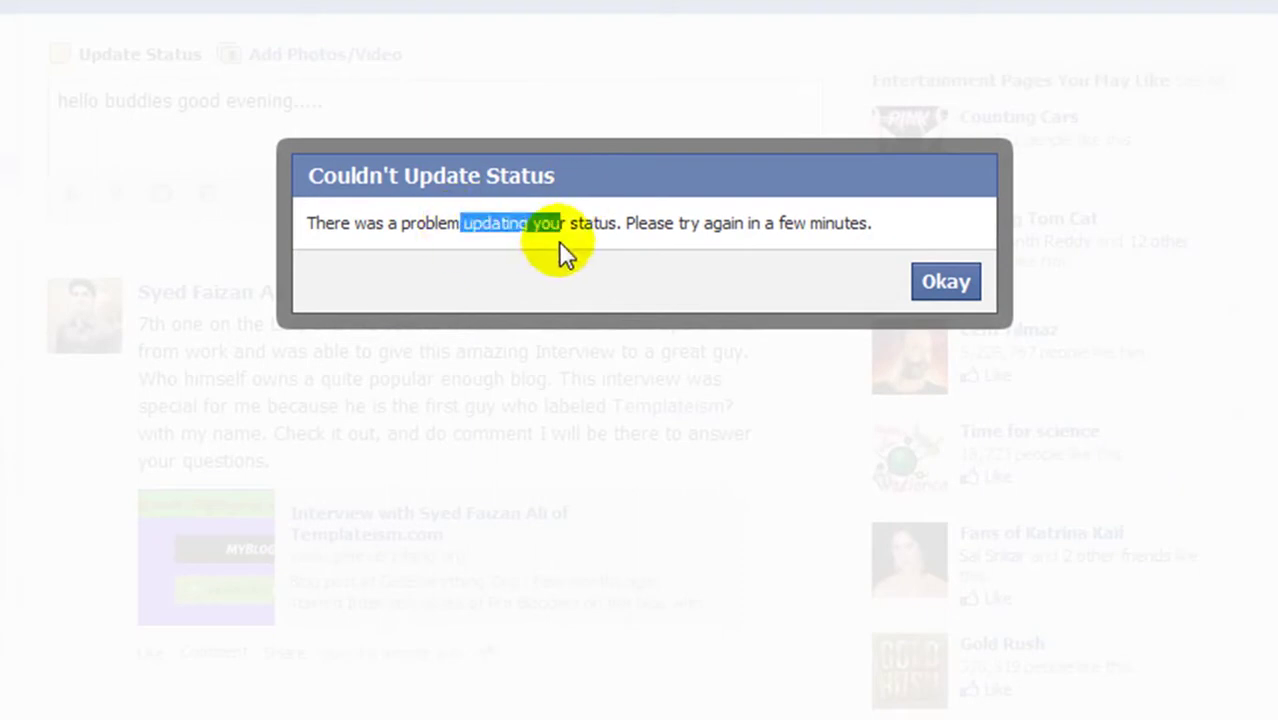
click(558, 241)
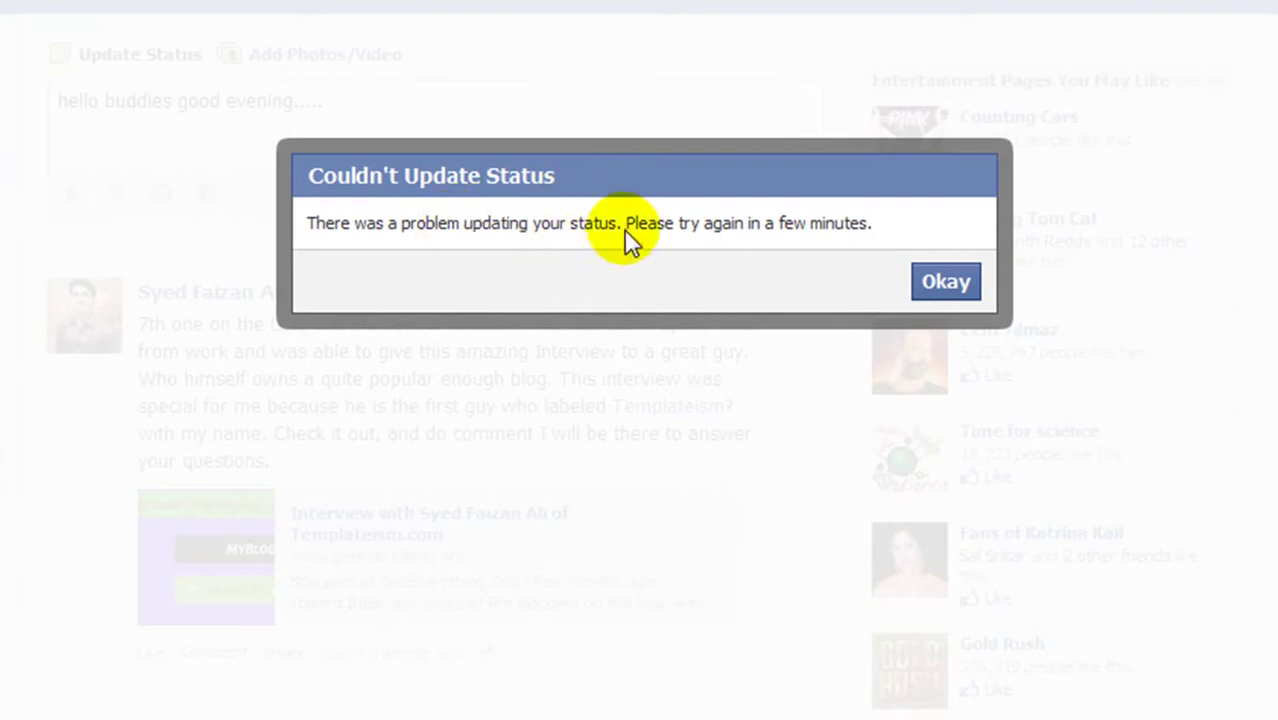
Close the Couldn't Update Status error with Okay and scroll down the News Feed.
click(966, 290)
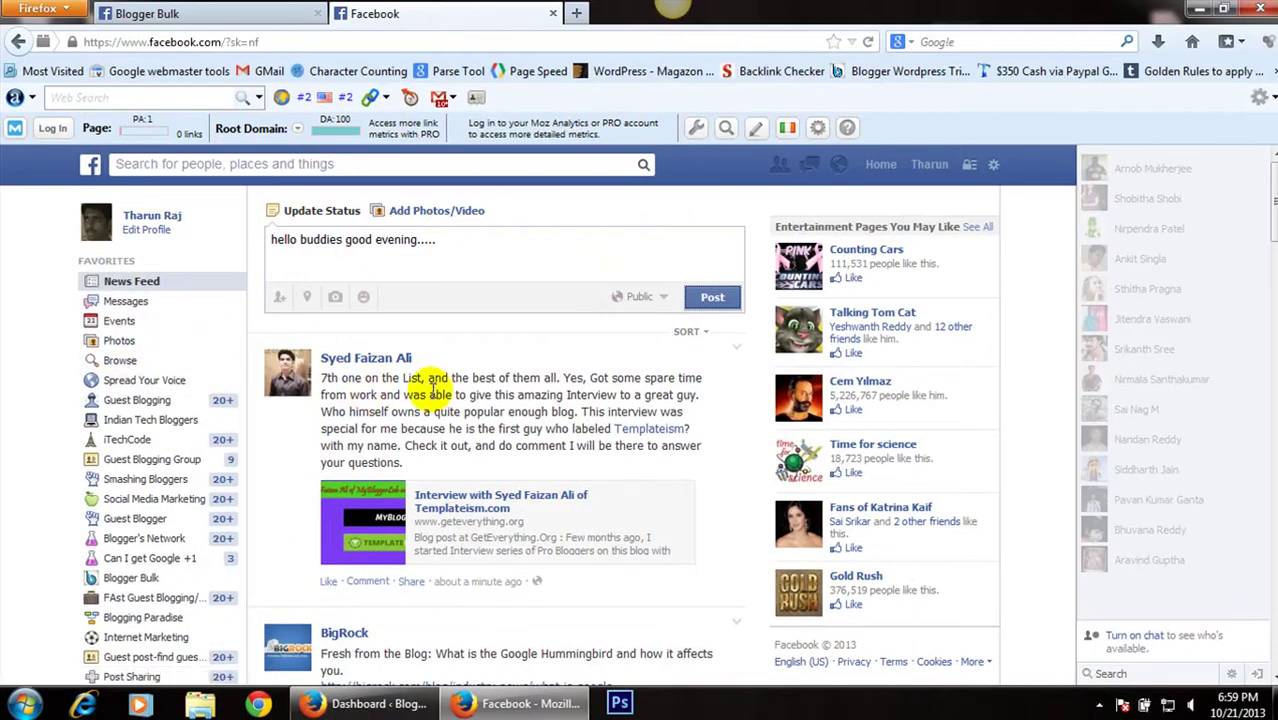
scroll(430, 385, down, 4)
scroll(433, 390, down, 4)
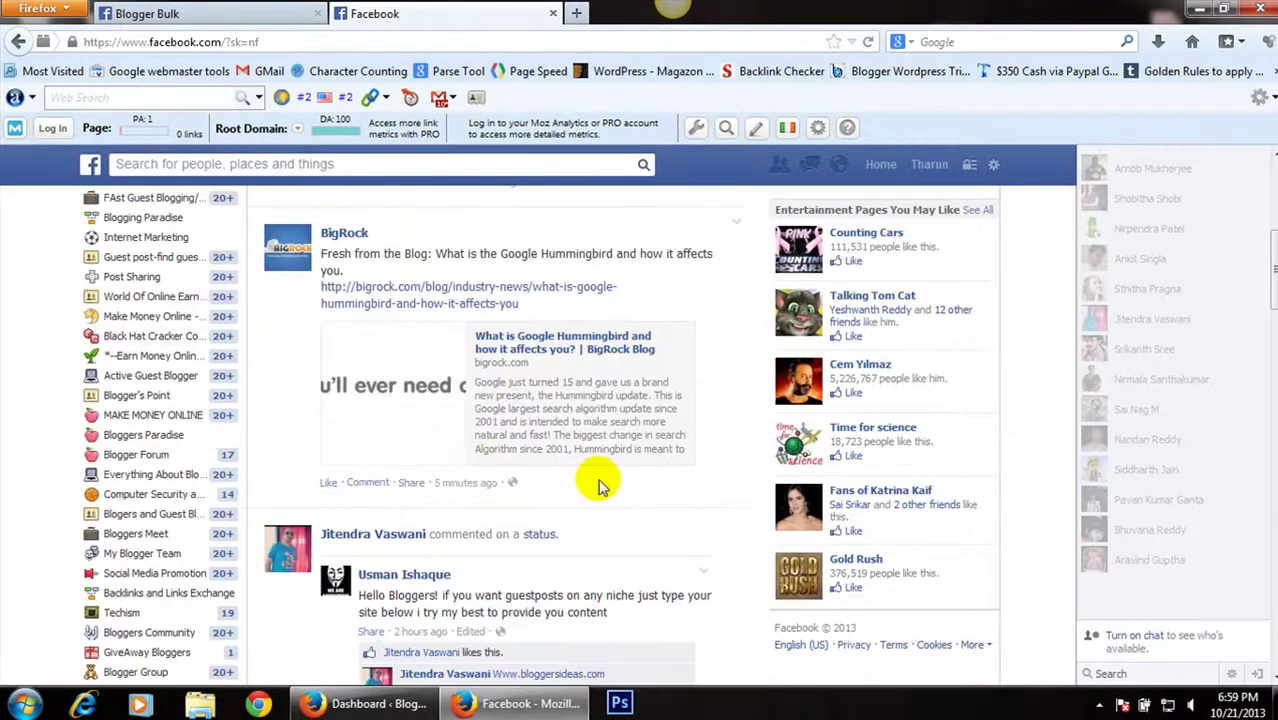
scroll(150, 350, down, 2)
scroll(160, 360, down, 5)
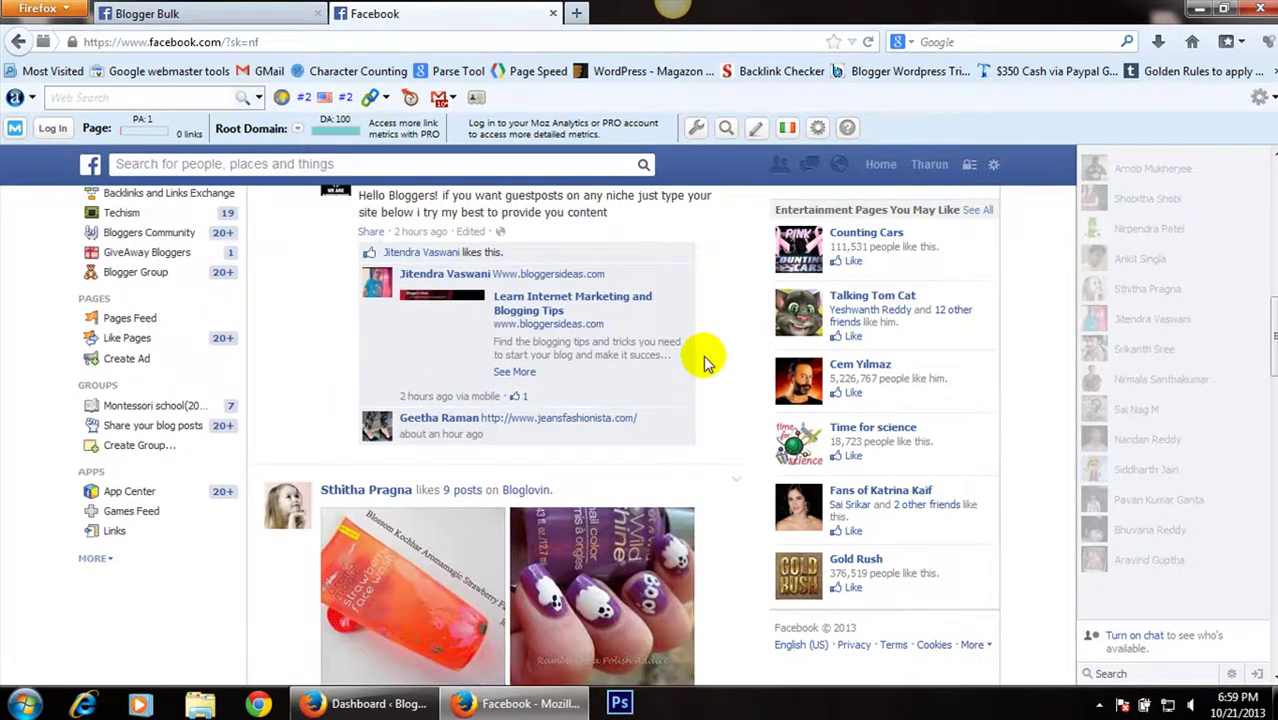
scroll(703, 362, up, 6)
scroll(703, 362, down, 2)
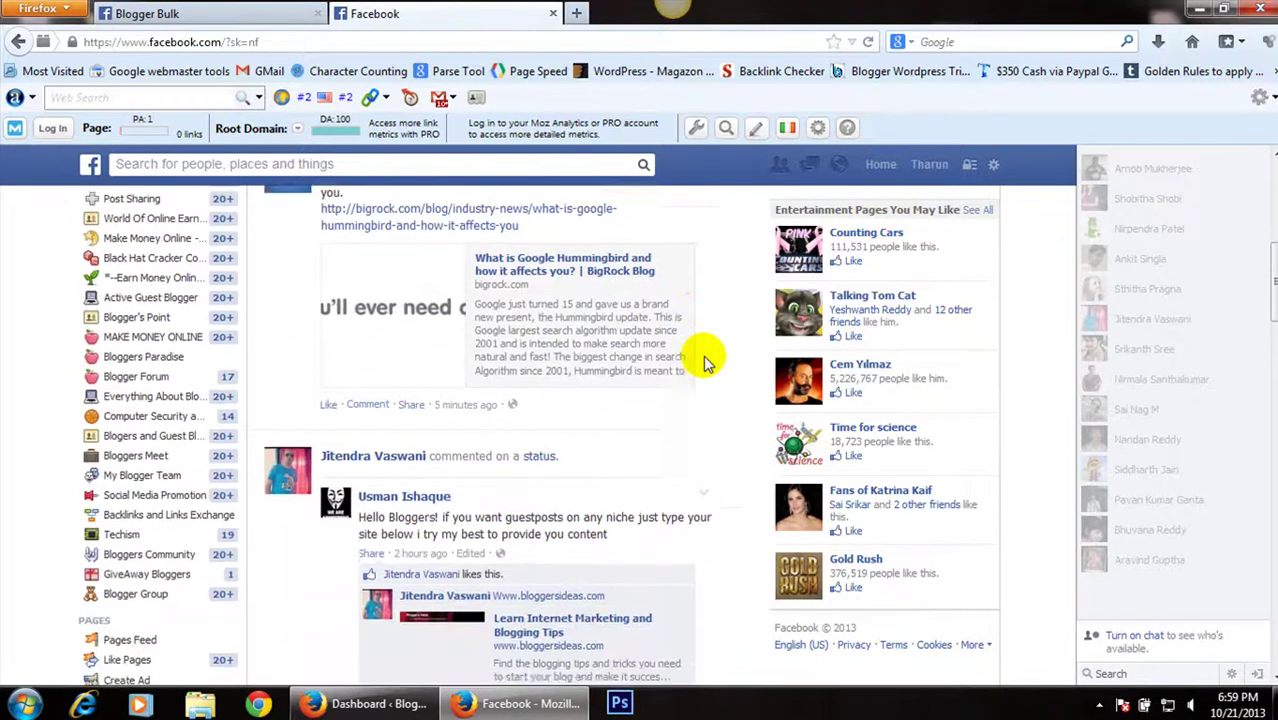